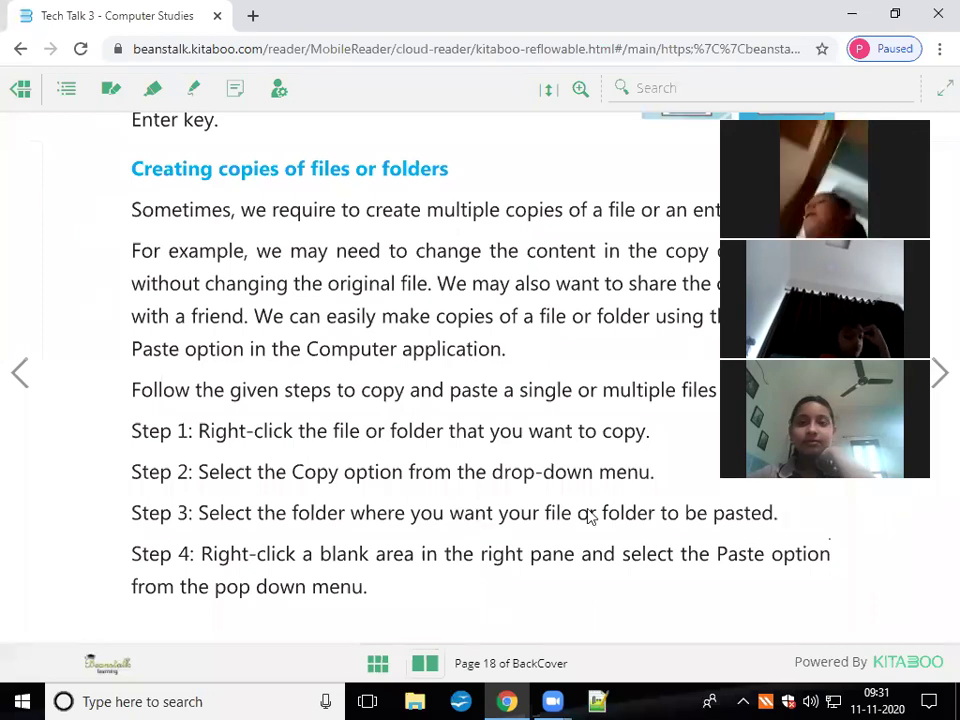
Minimize the browser and rearrange the Grade 4, Grade 7 and Grade I folders into a column beside the other desktop icons
click(862, 14)
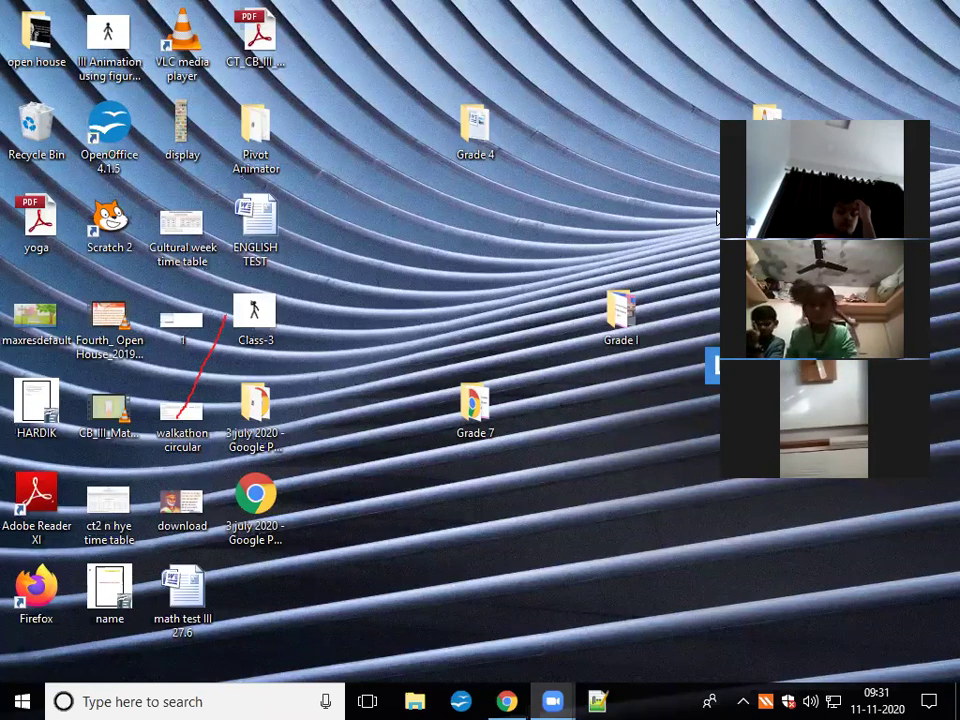
drag(540, 141, 546, 145)
drag(470, 133, 350, 68)
drag(475, 405, 332, 125)
drag(627, 337, 336, 237)
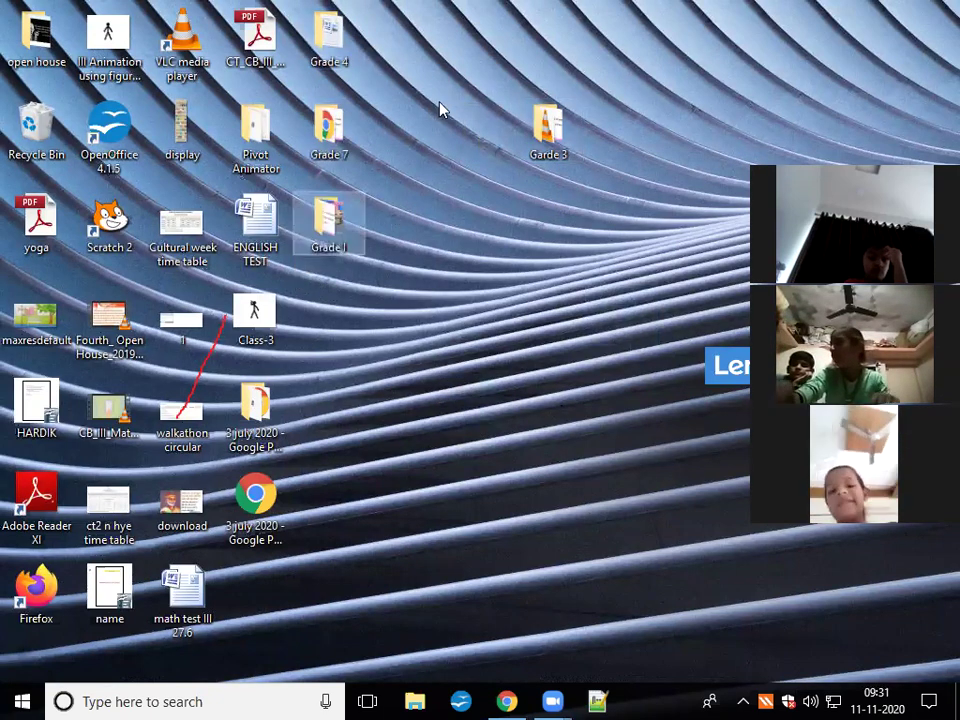
Open the Garde 3 folder on the desktop, examine the video and presentation files inside, and close it
click(560, 123)
key(Return)
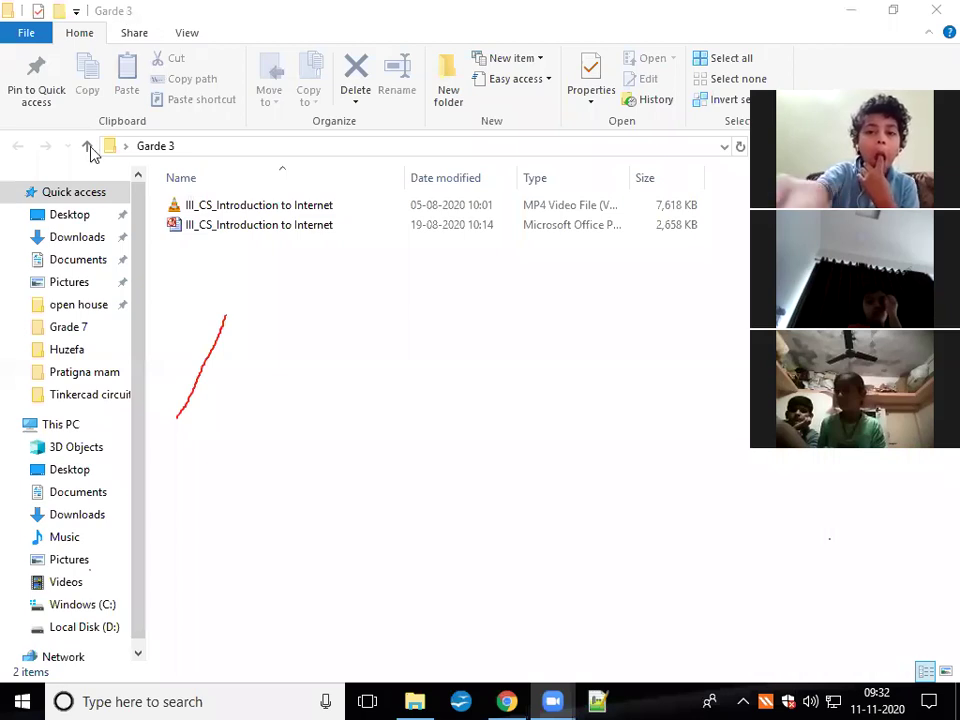
click(197, 210)
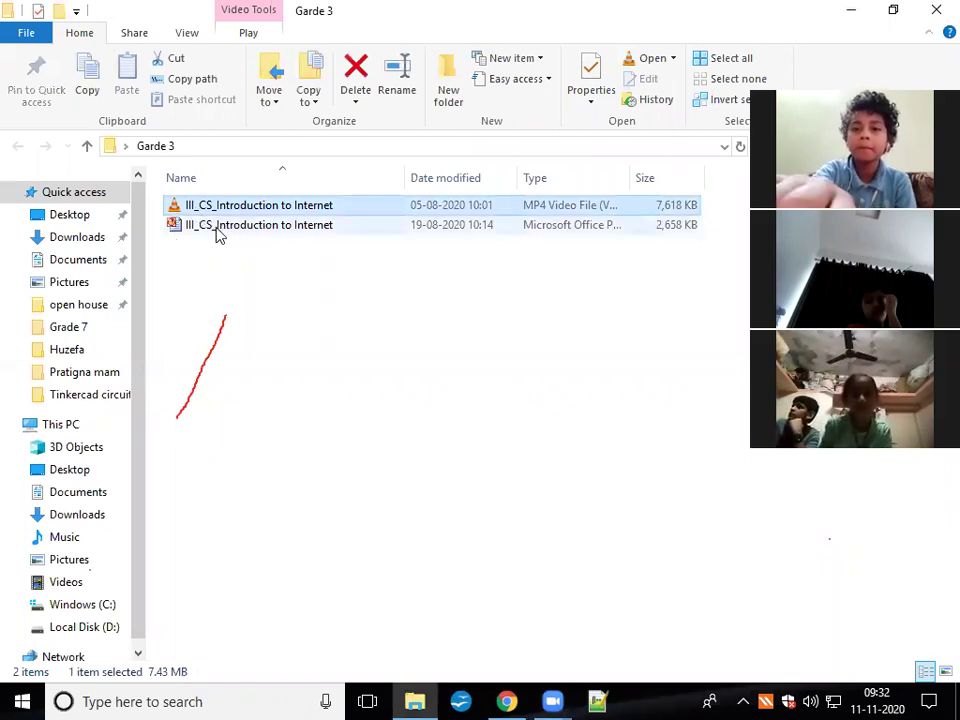
mouse_move(216, 233)
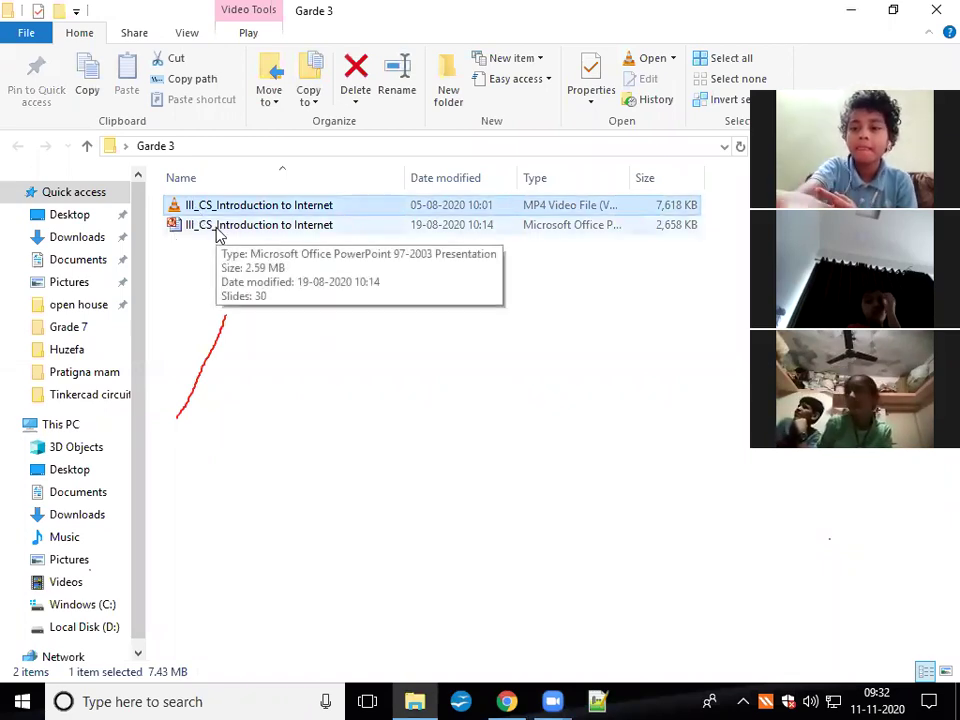
click(216, 233)
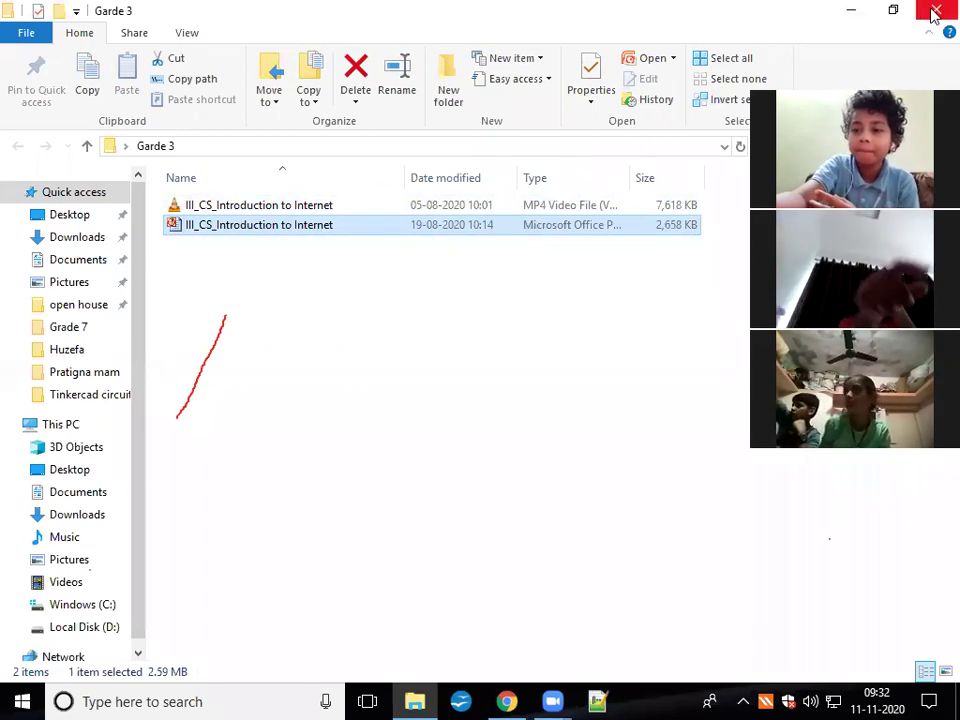
click(935, 12)
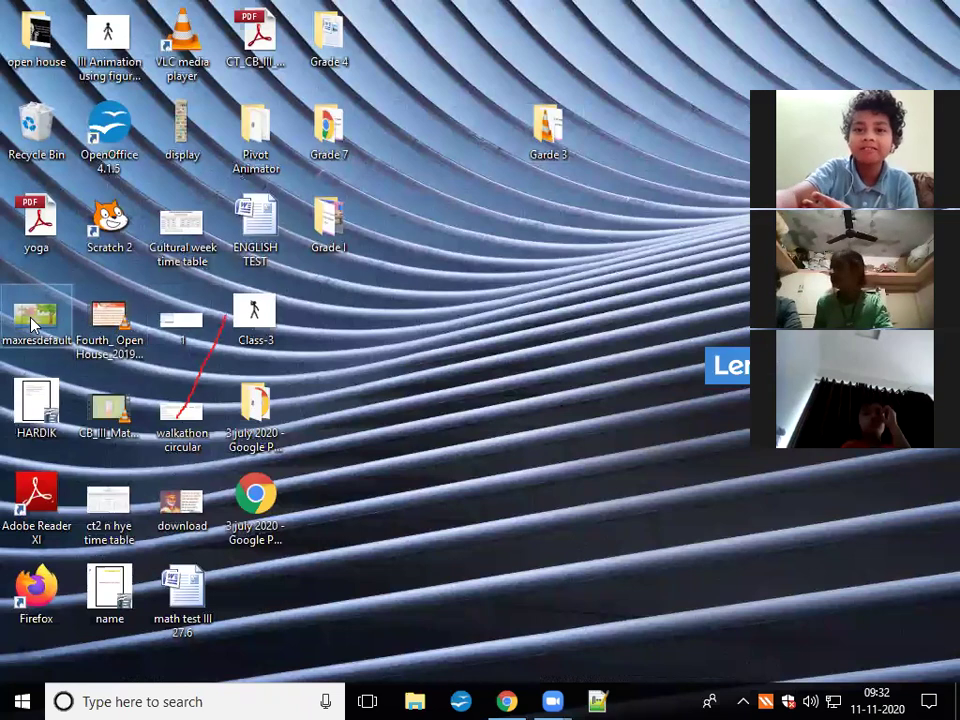
Move the Garde 3 folder on the desktop closer to the other icons
click(253, 522)
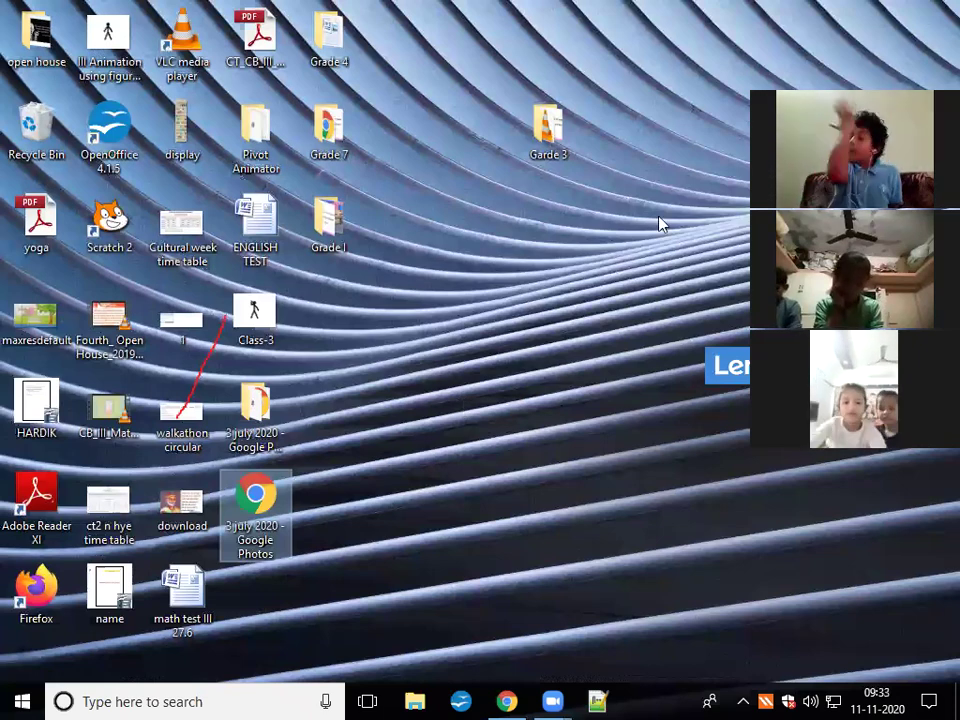
drag(563, 150, 458, 180)
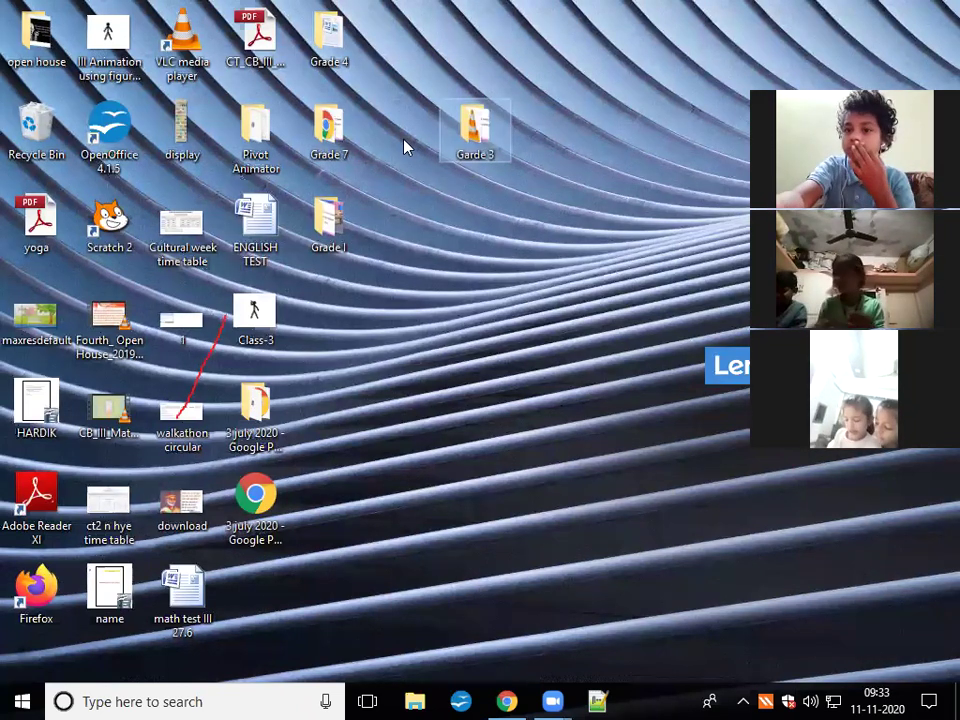
View the contents of Local Disk (D:) in File Explorer, compare with the Garde 3 folder on the desktop, and close the window
click(414, 701)
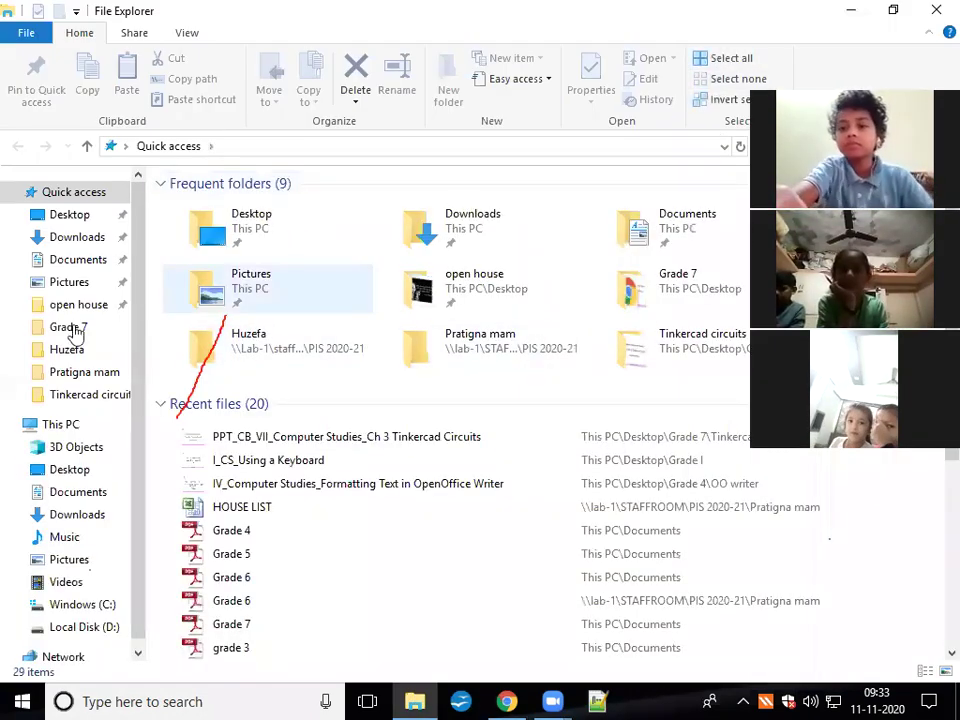
click(64, 424)
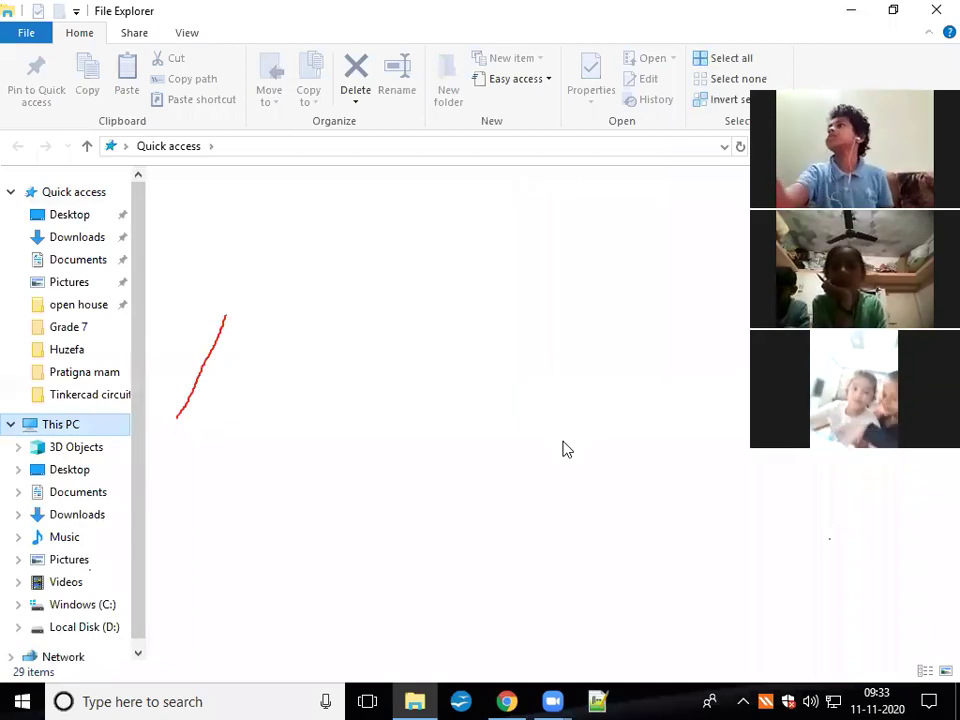
double_click(245, 215)
click(240, 212)
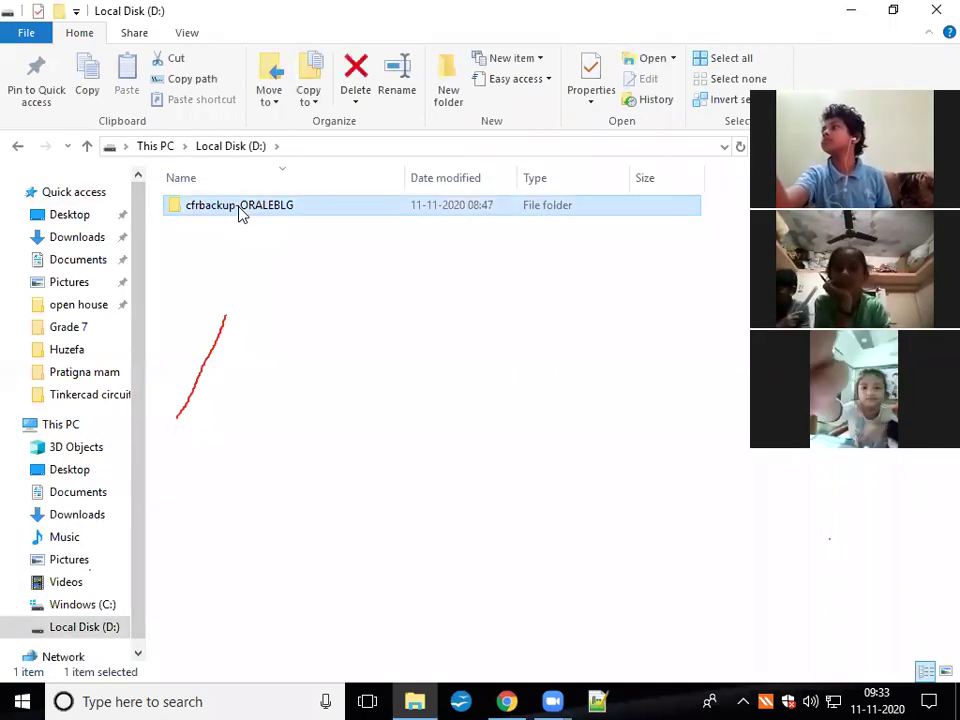
click(851, 12)
click(478, 145)
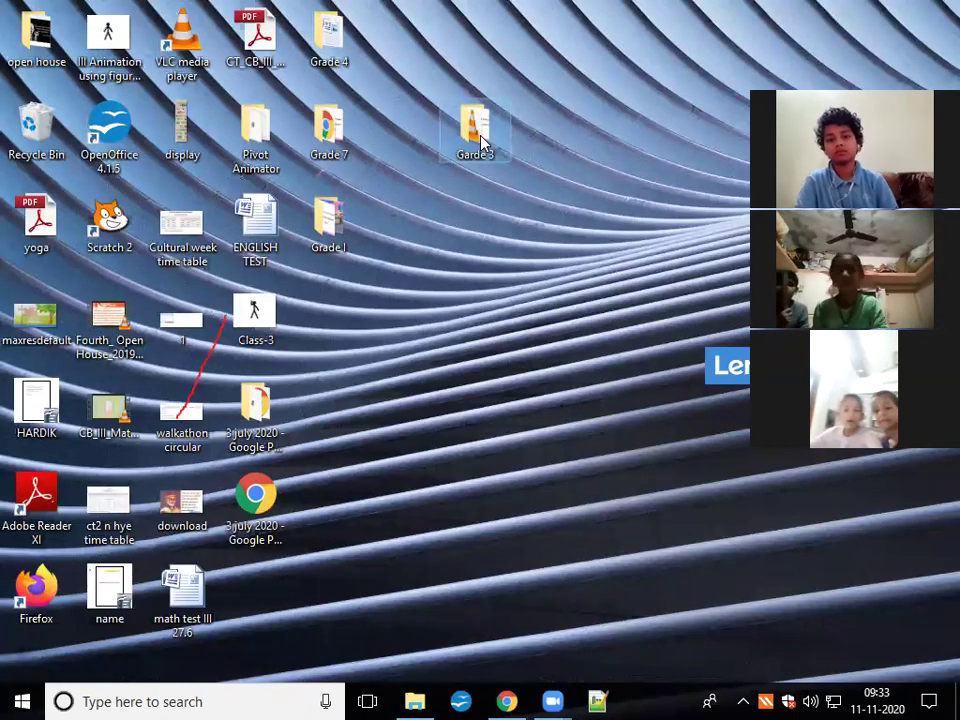
mouse_move(481, 143)
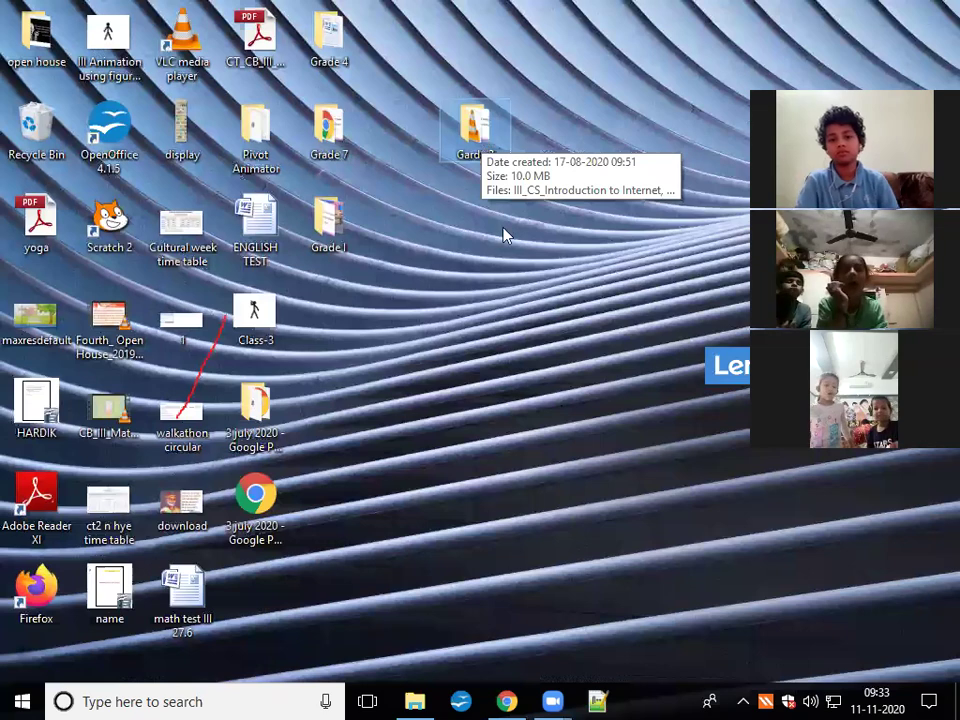
click(414, 701)
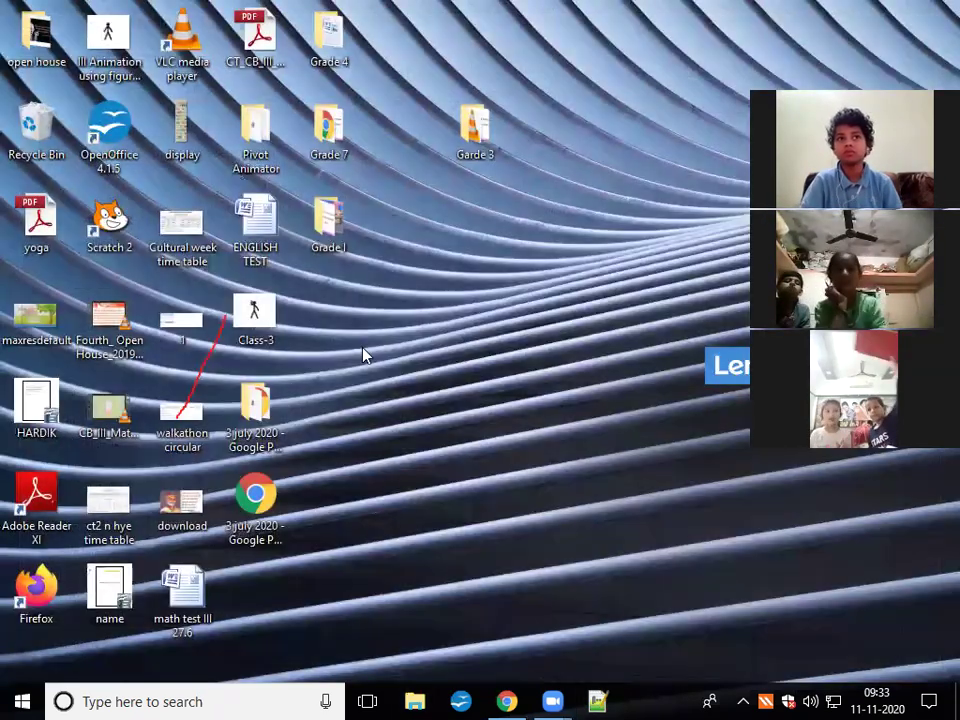
click(936, 12)
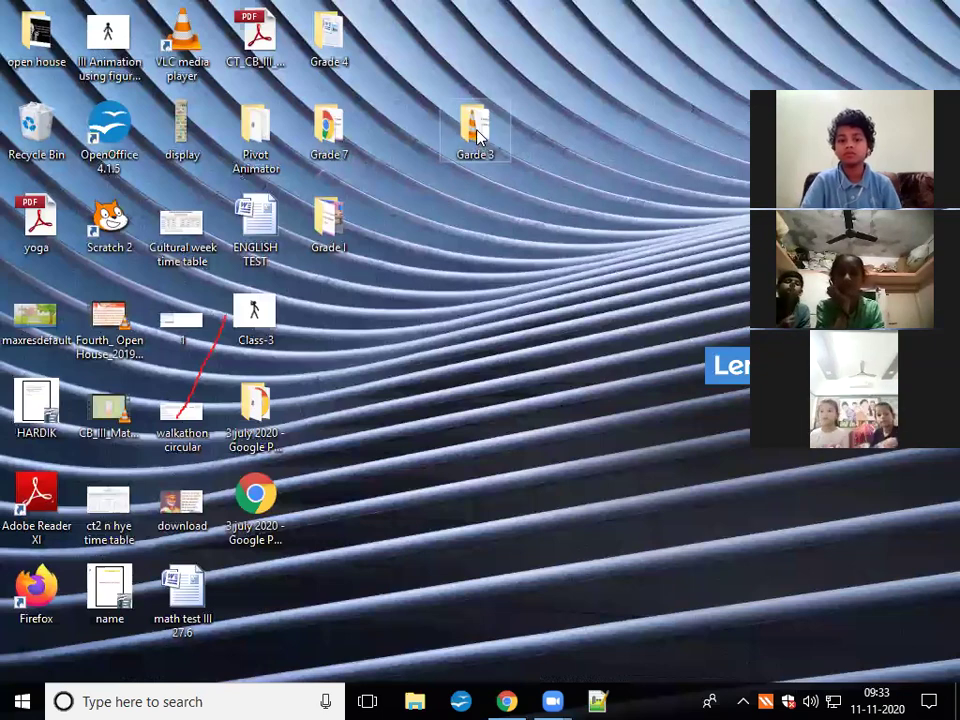
Copy the Garde 3 folder from the desktop
right_click(477, 137)
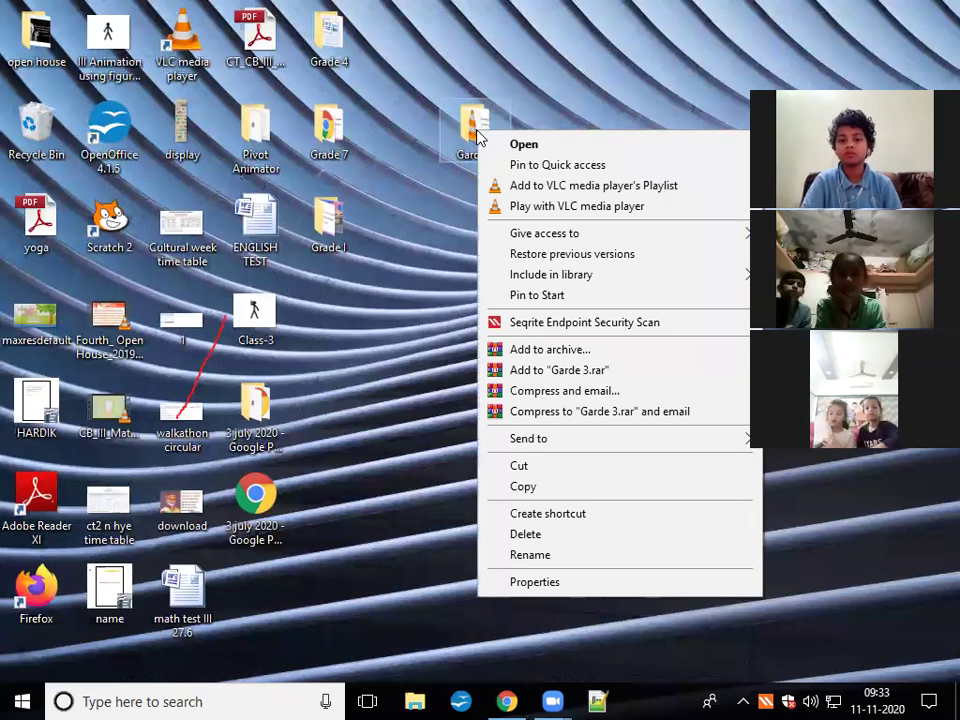
click(538, 494)
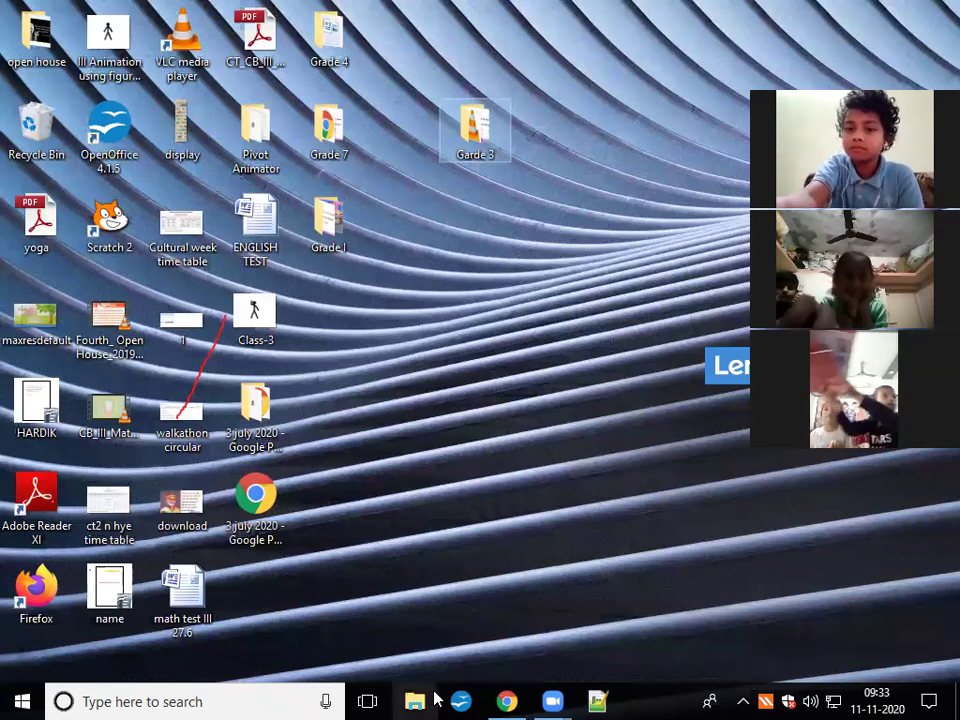
Switch to the Computer Studies e-book in Chrome and read the copy and paste shortcuts on page 19
mouse_move(508, 700)
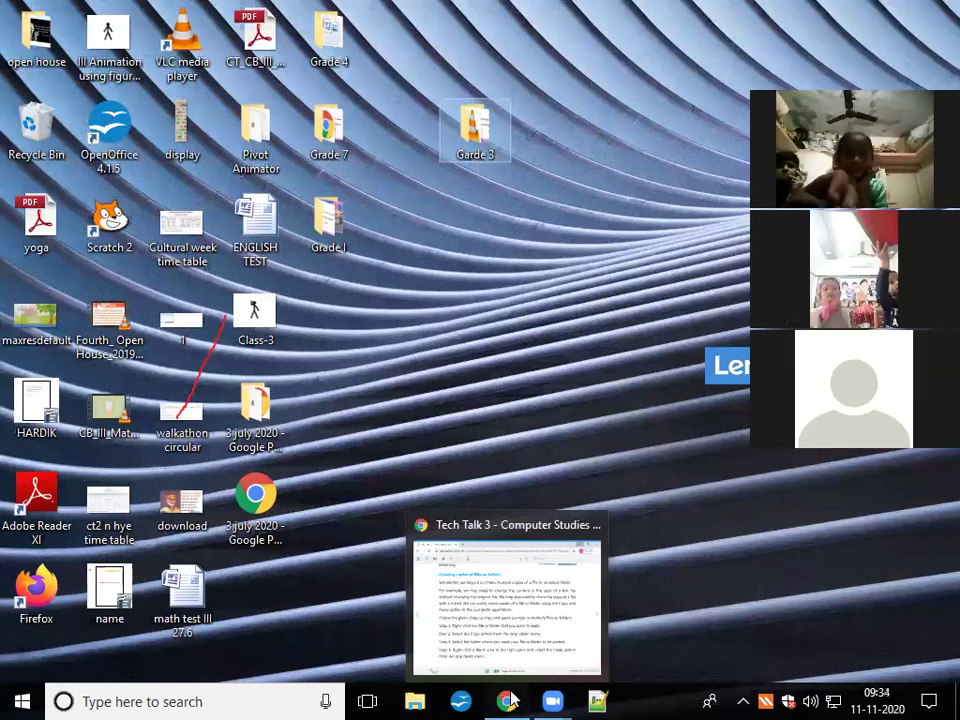
click(480, 590)
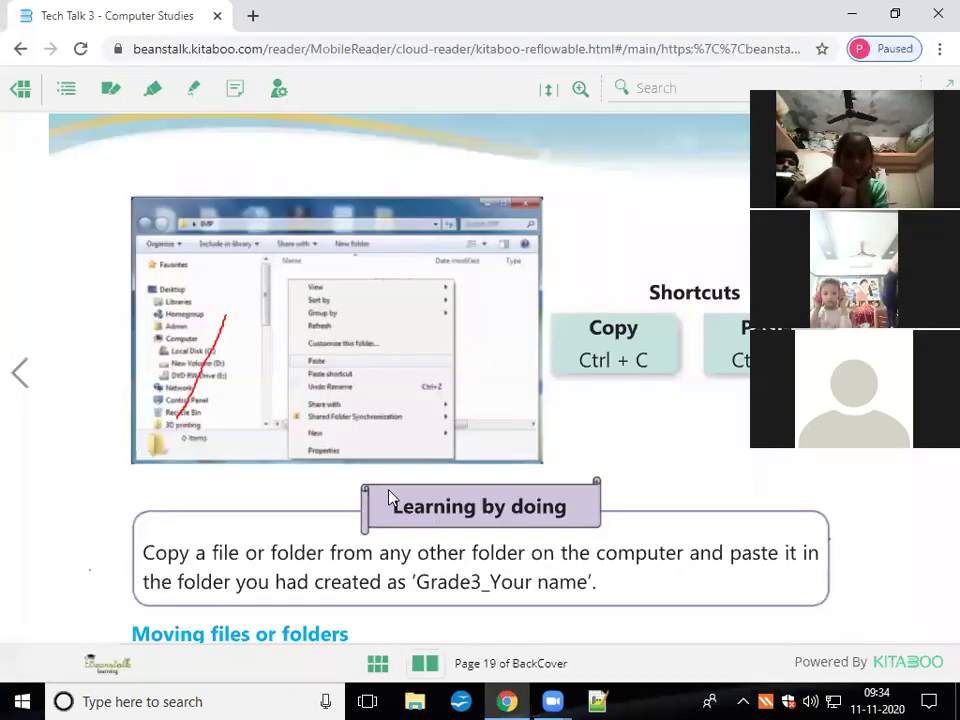
scroll(461, 411, down, 1)
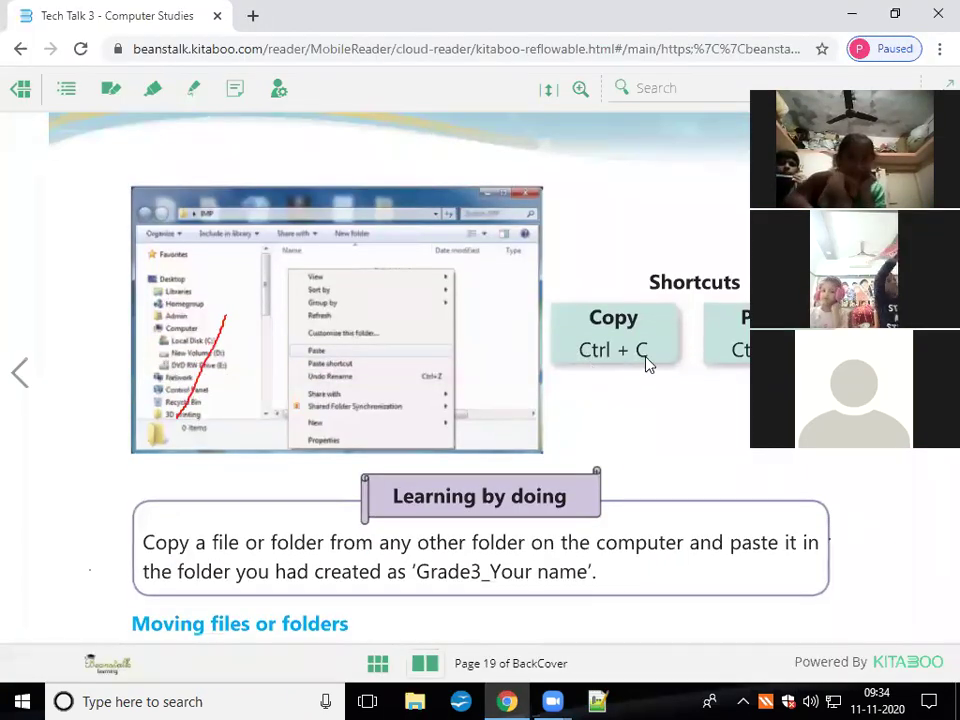
Paste the copied Garde 3 folder into Local Disk (D:) in File Explorer
click(416, 701)
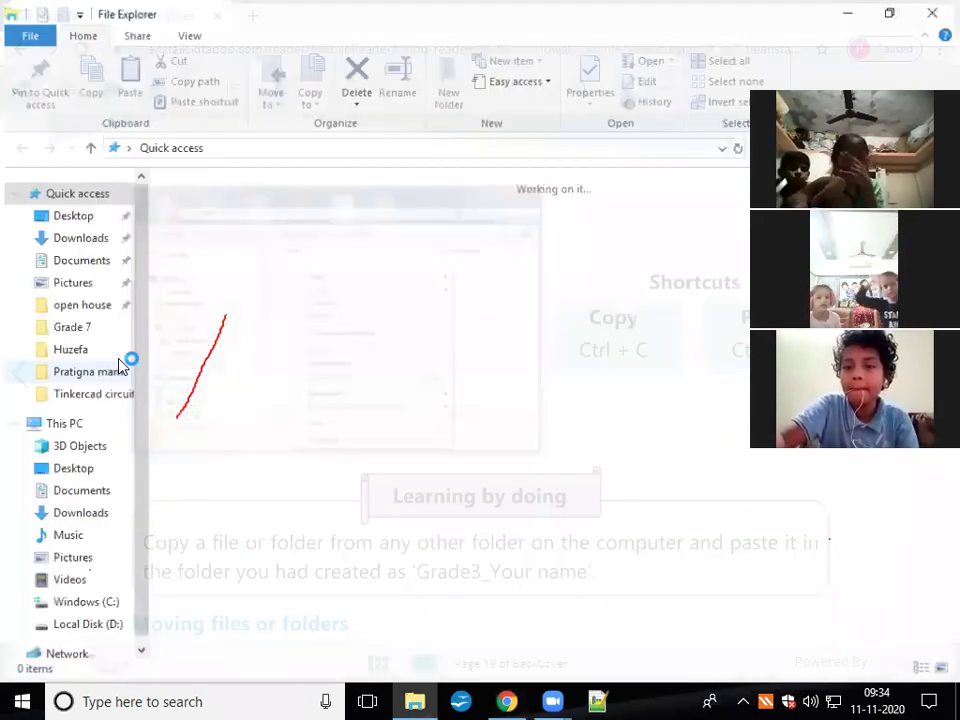
click(77, 422)
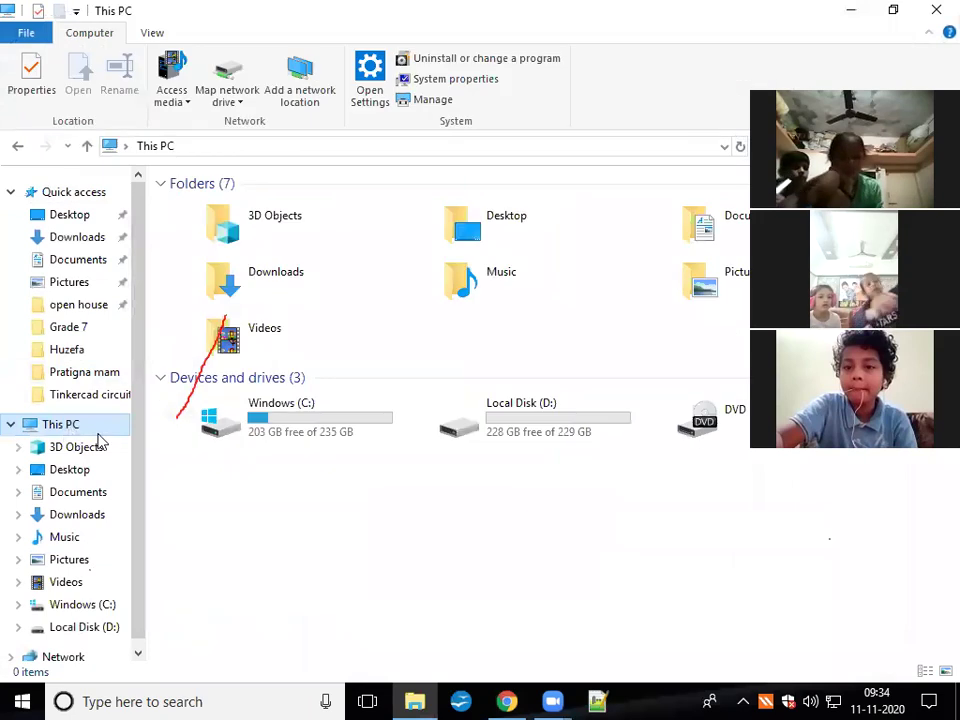
double_click(529, 428)
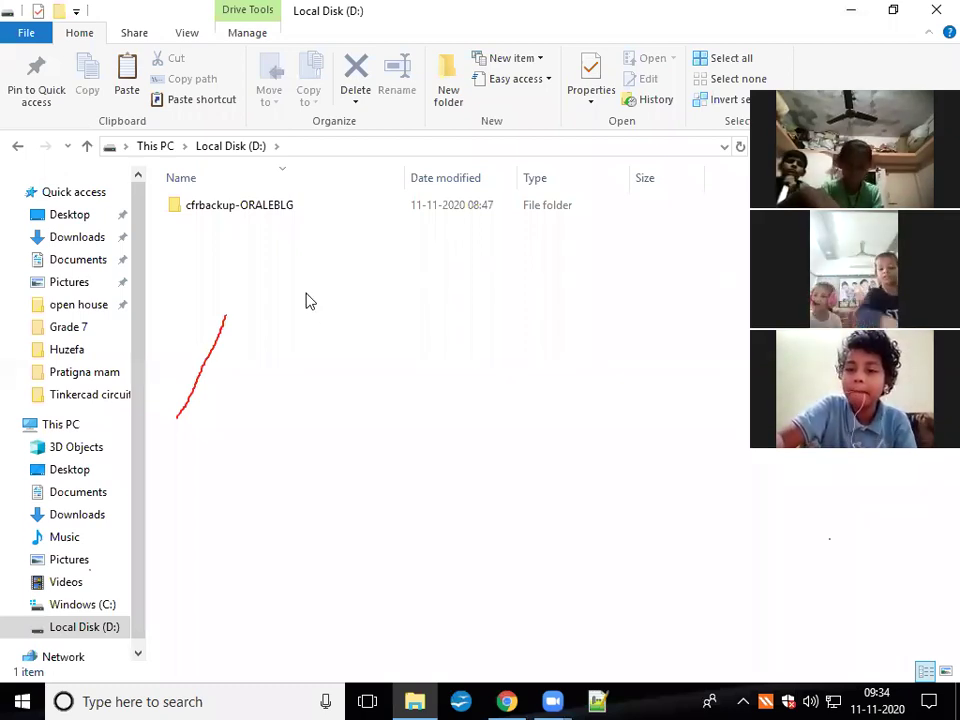
right_click(306, 294)
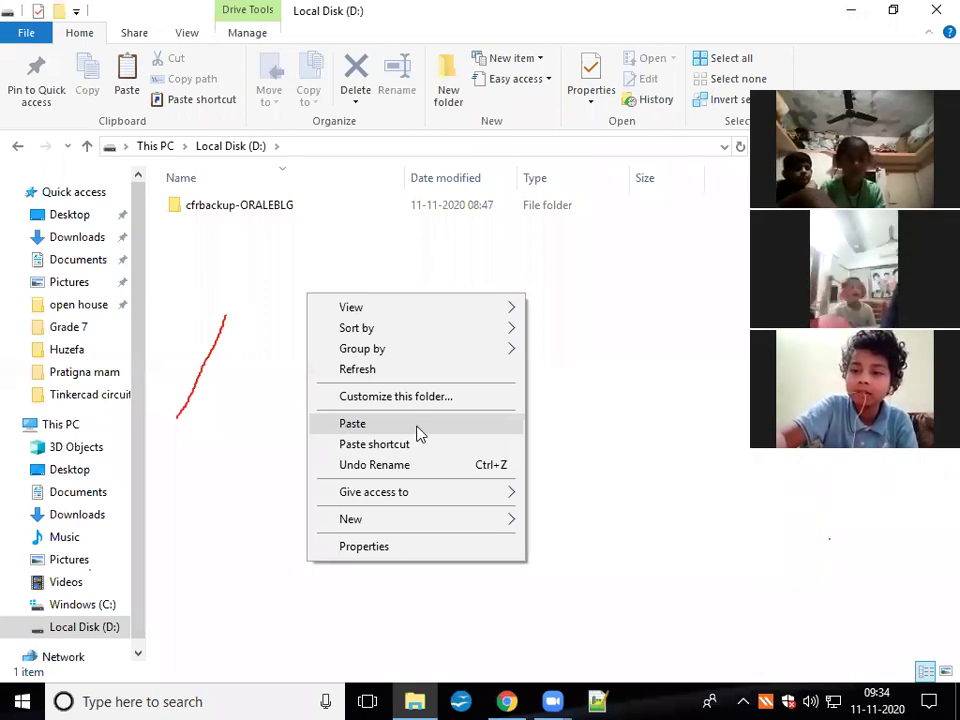
click(908, 604)
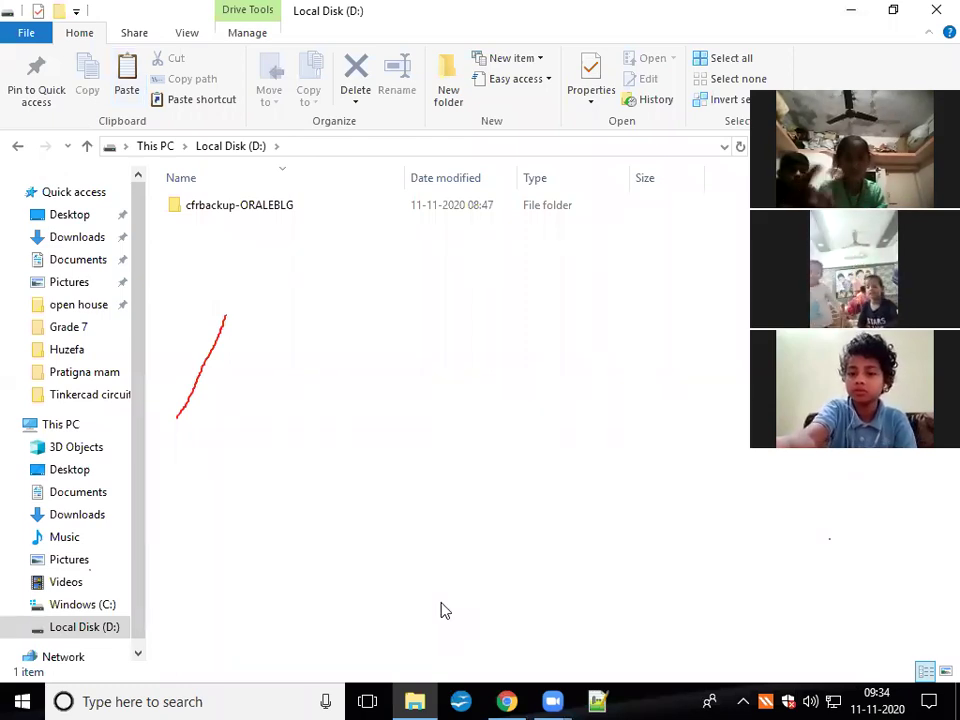
key(alt+Tab)
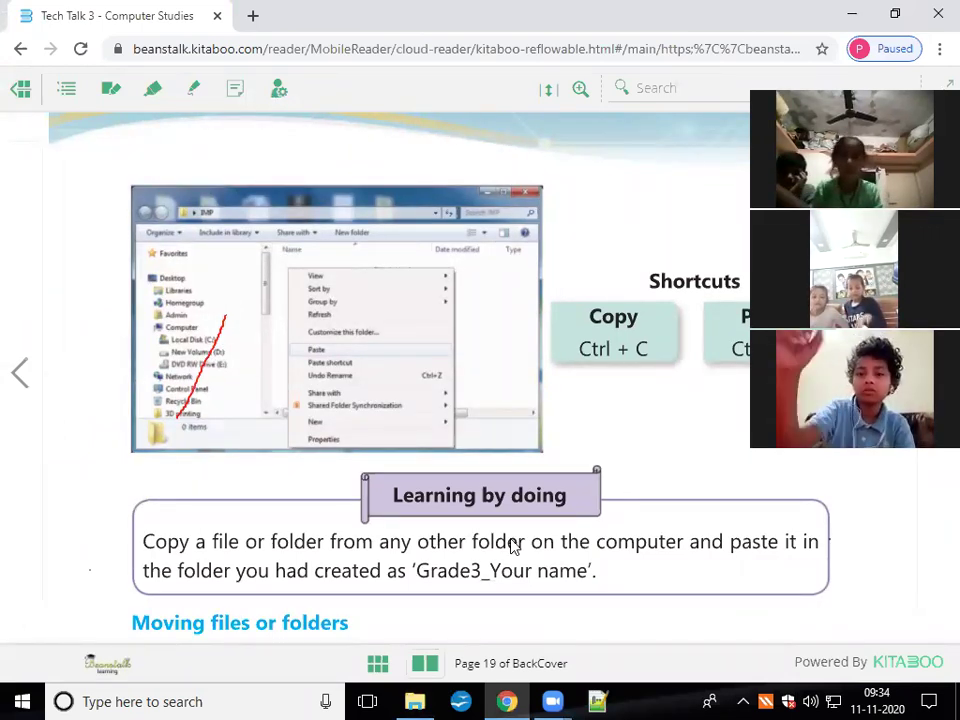
key(alt+Tab)
key(ctrl+v)
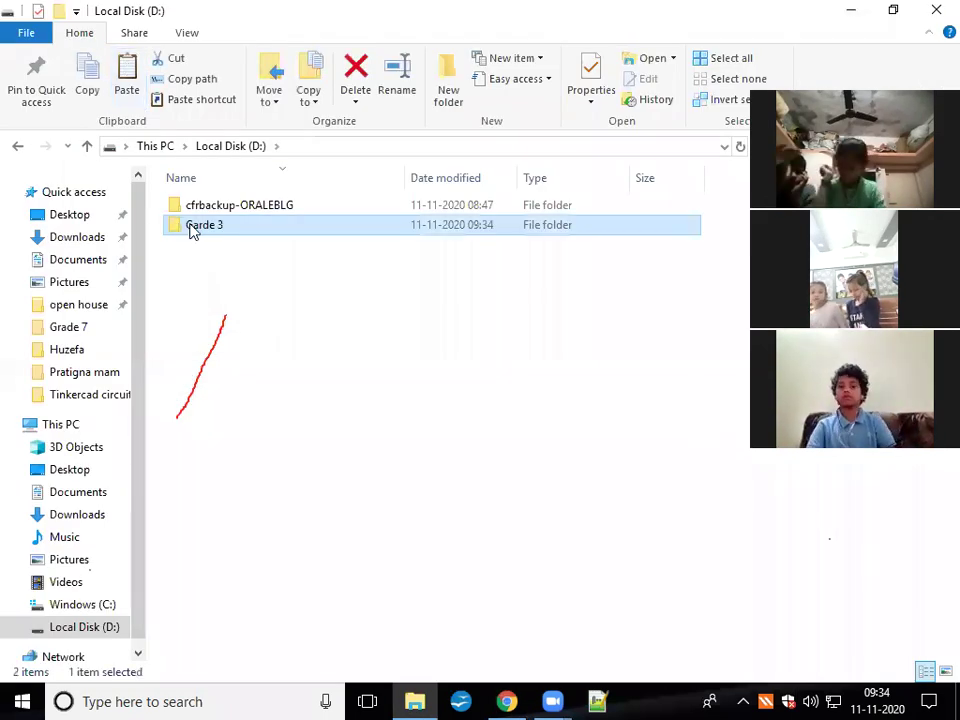
click(321, 351)
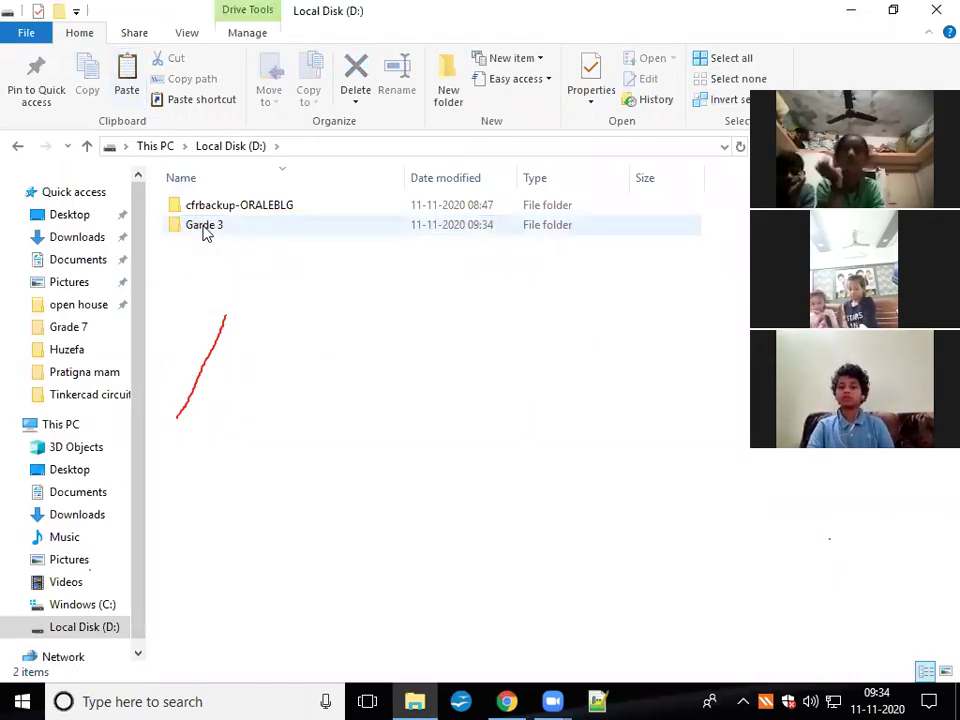
Check the files inside the pasted Garde 3 folder, go back to Local Disk (D:), and minimize the window
double_click(205, 228)
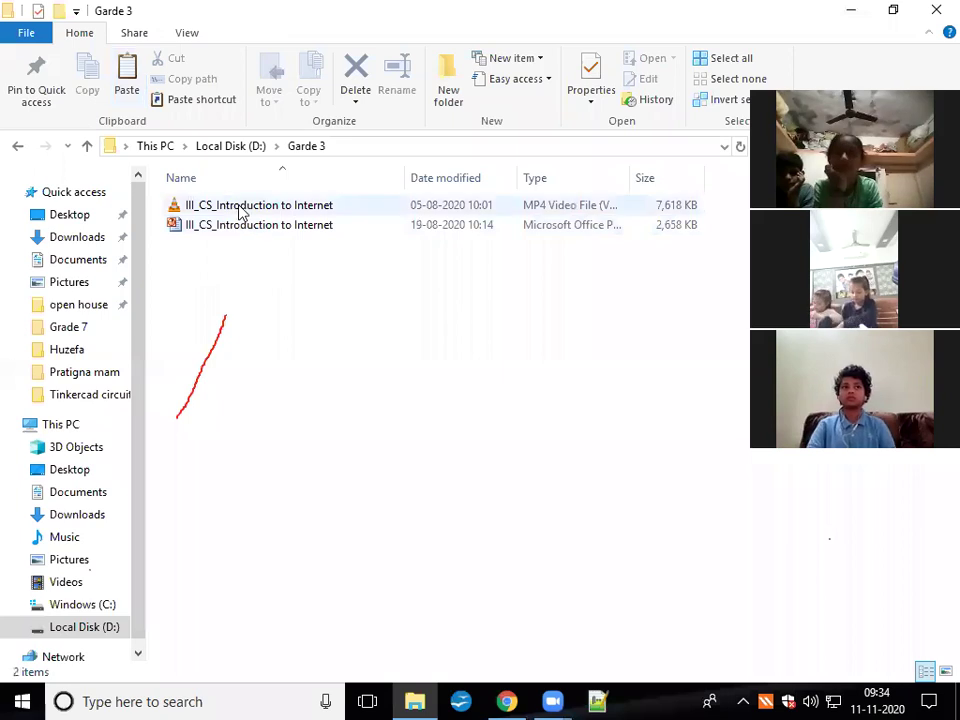
click(231, 146)
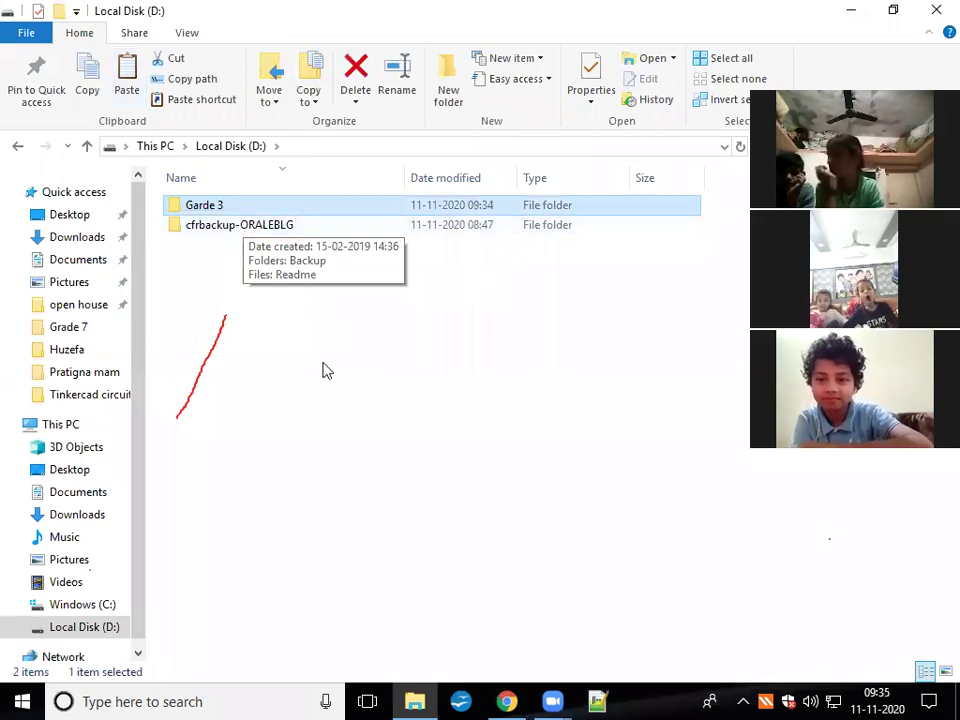
click(838, 16)
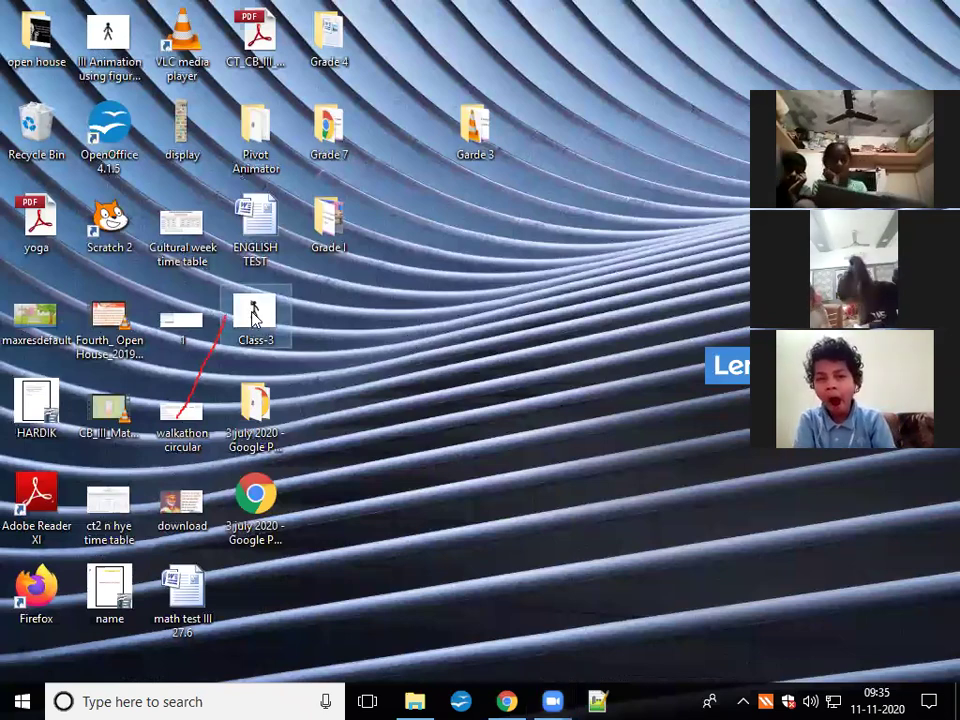
Copy the Class-3 GIF file from the desktop
right_click(253, 314)
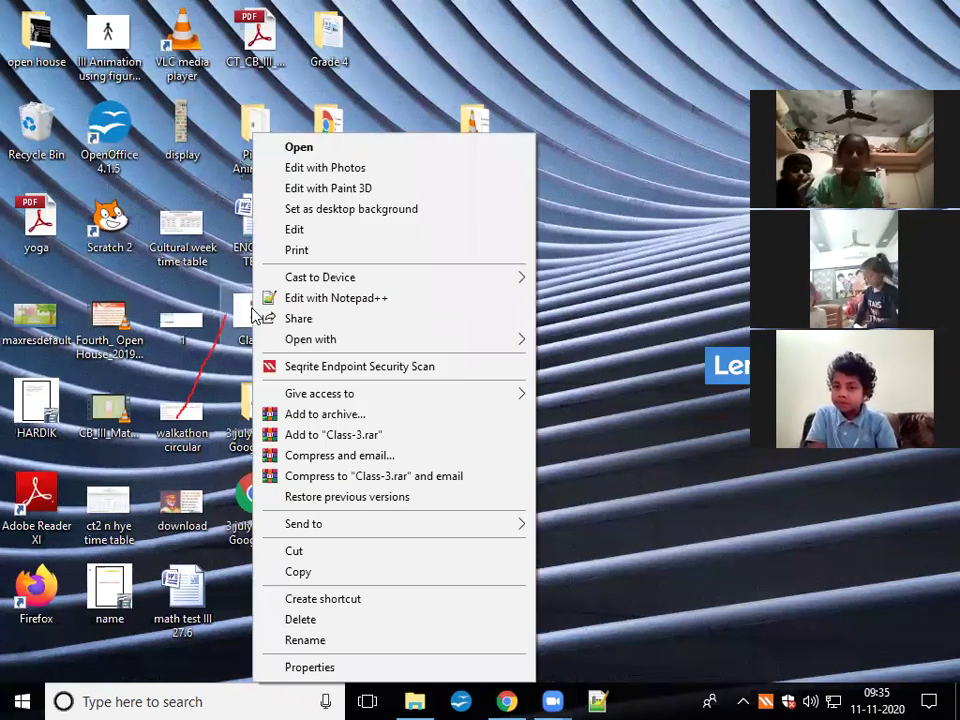
click(253, 340)
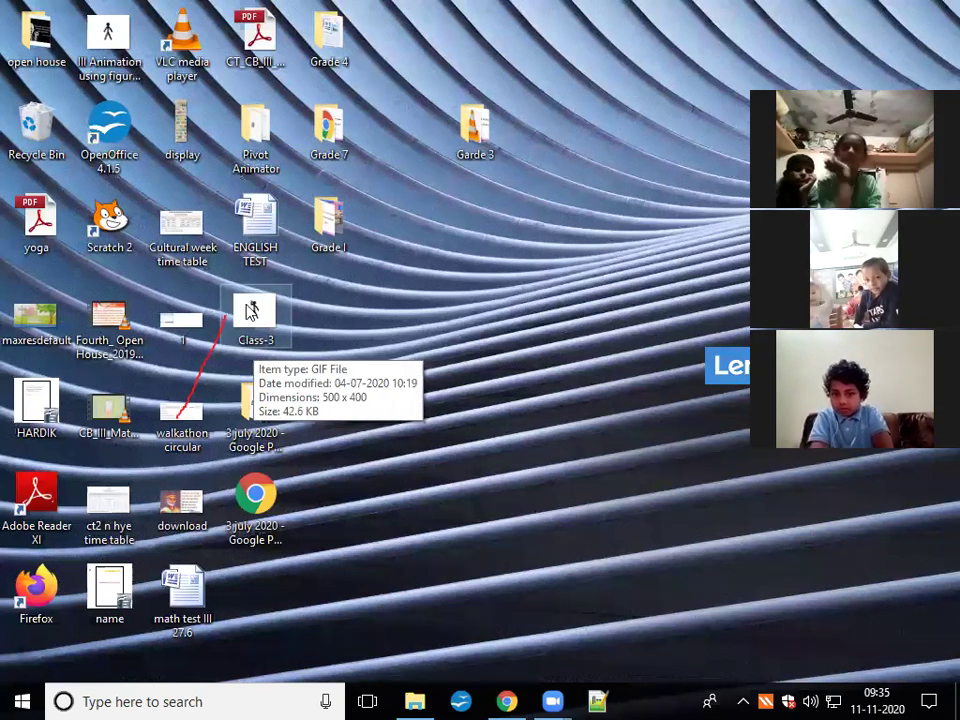
right_click(250, 307)
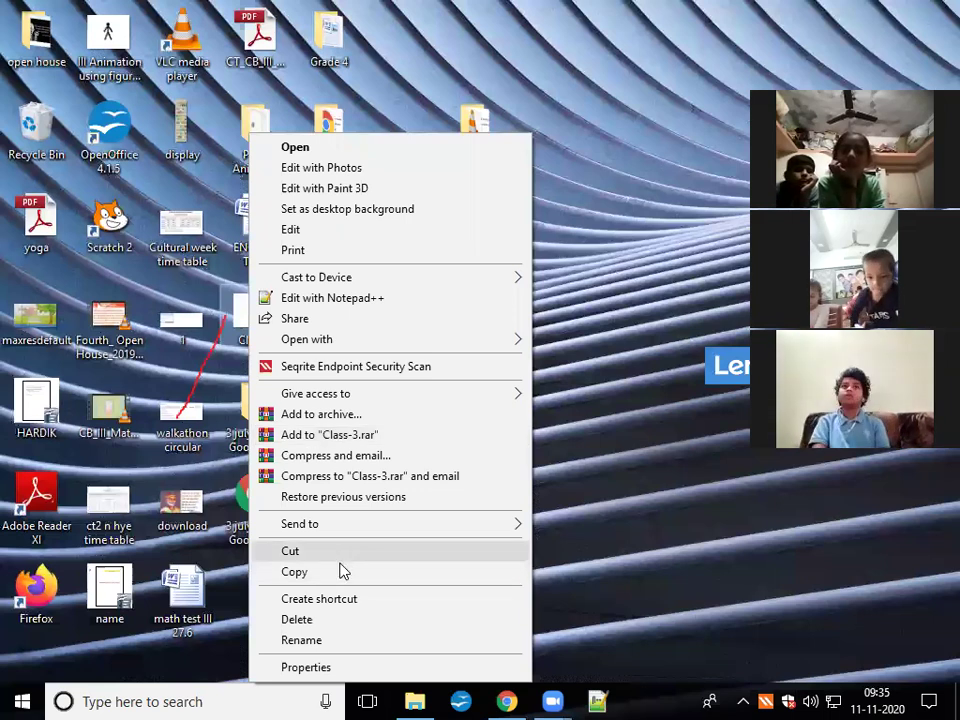
click(710, 430)
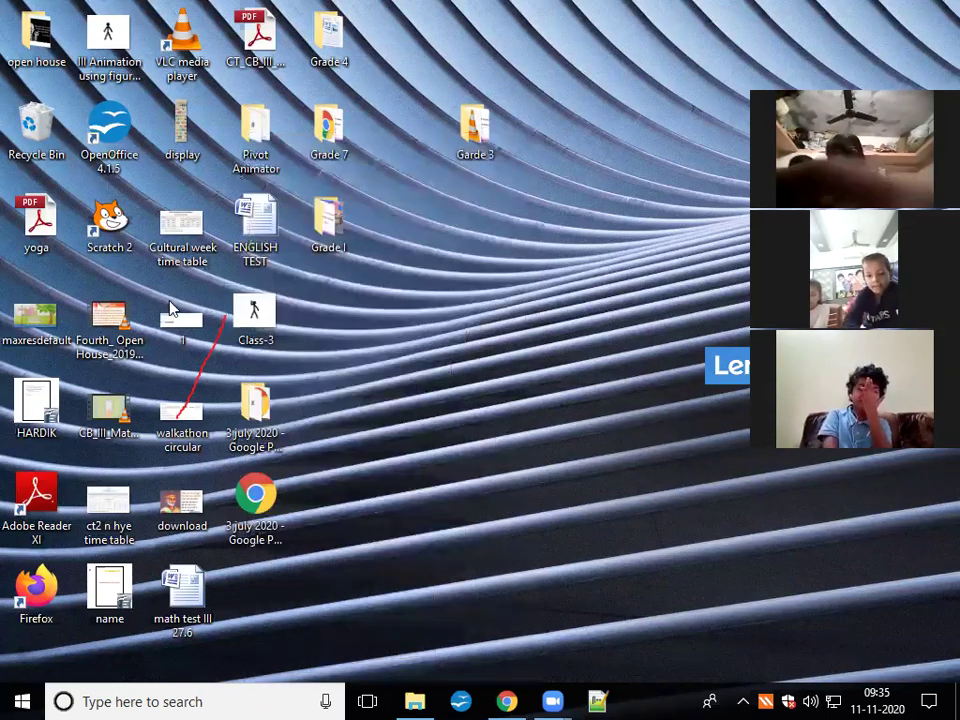
click(267, 314)
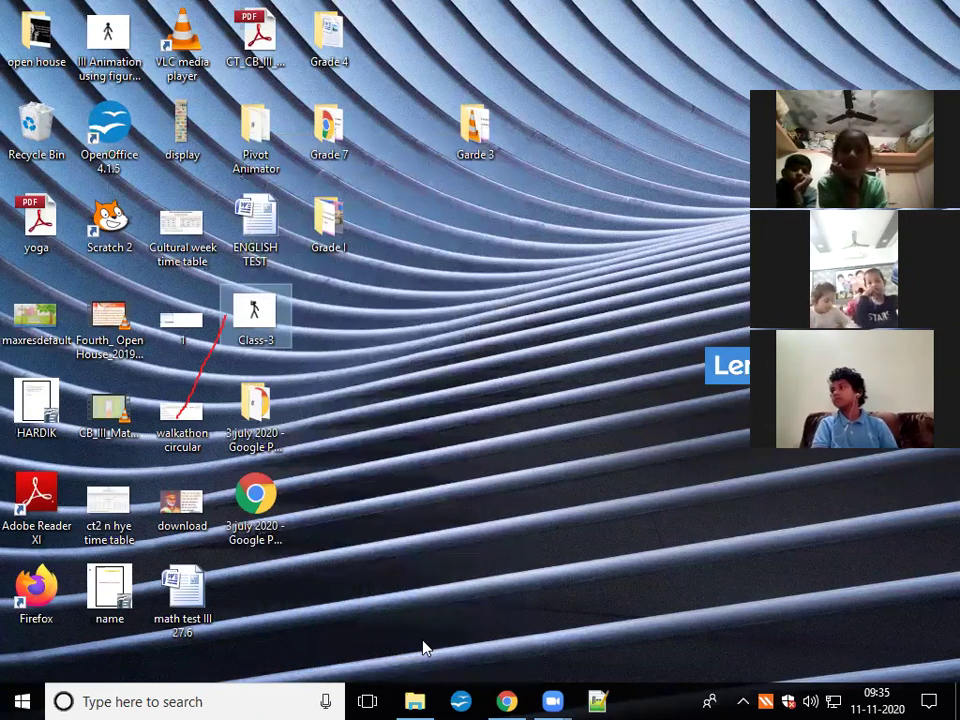
Paste the copied Class-3 file into the Garde 3 folder on Local Disk (D:) in File Explorer and view the pasted image
click(414, 701)
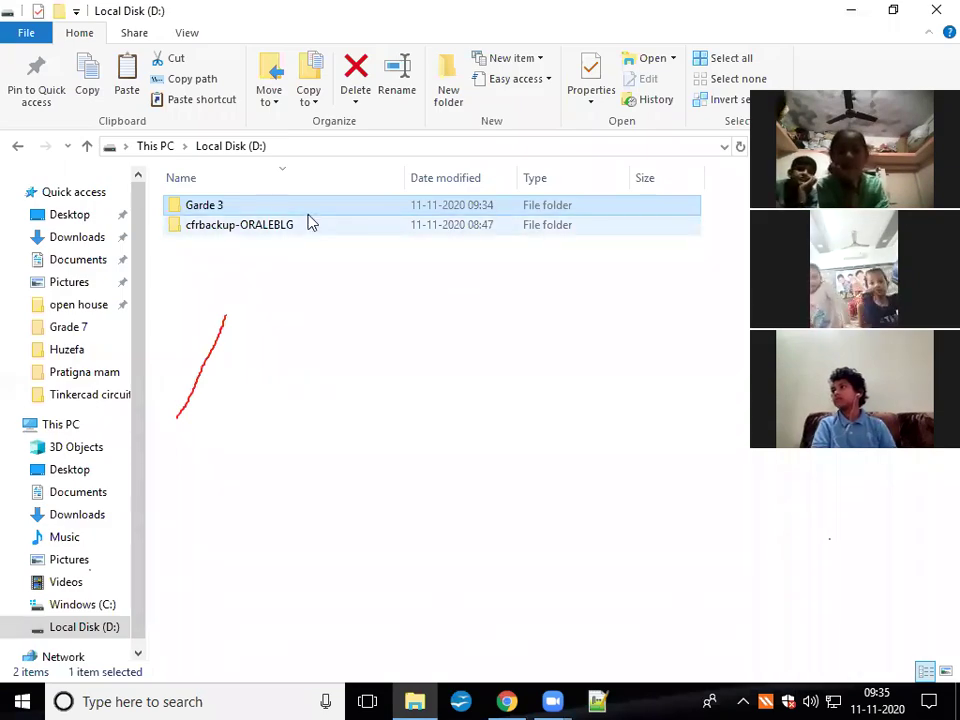
double_click(192, 208)
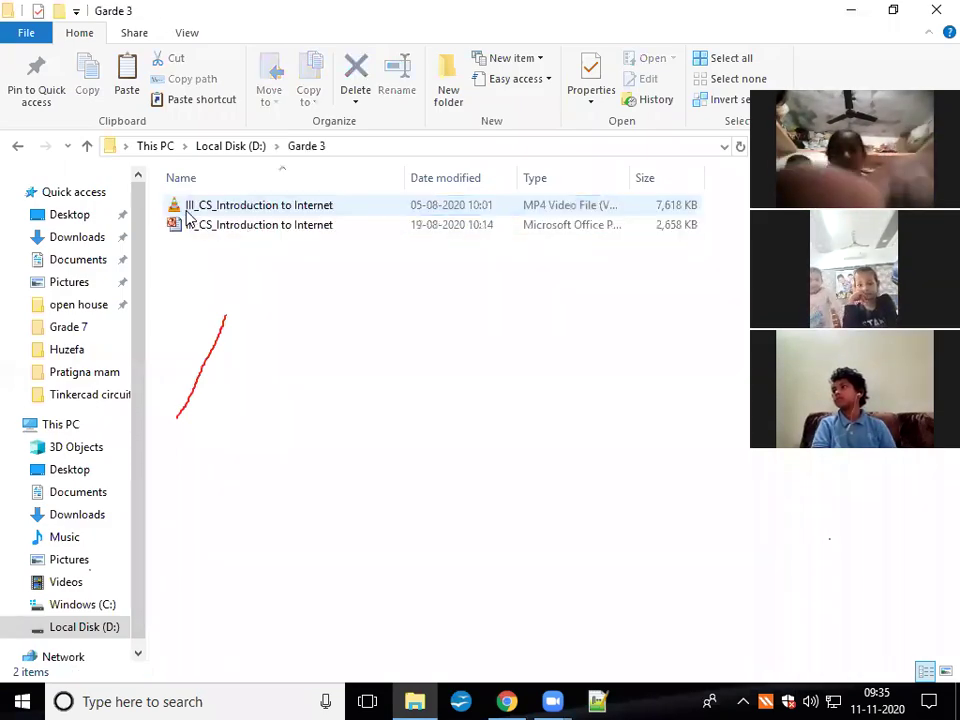
right_click(272, 311)
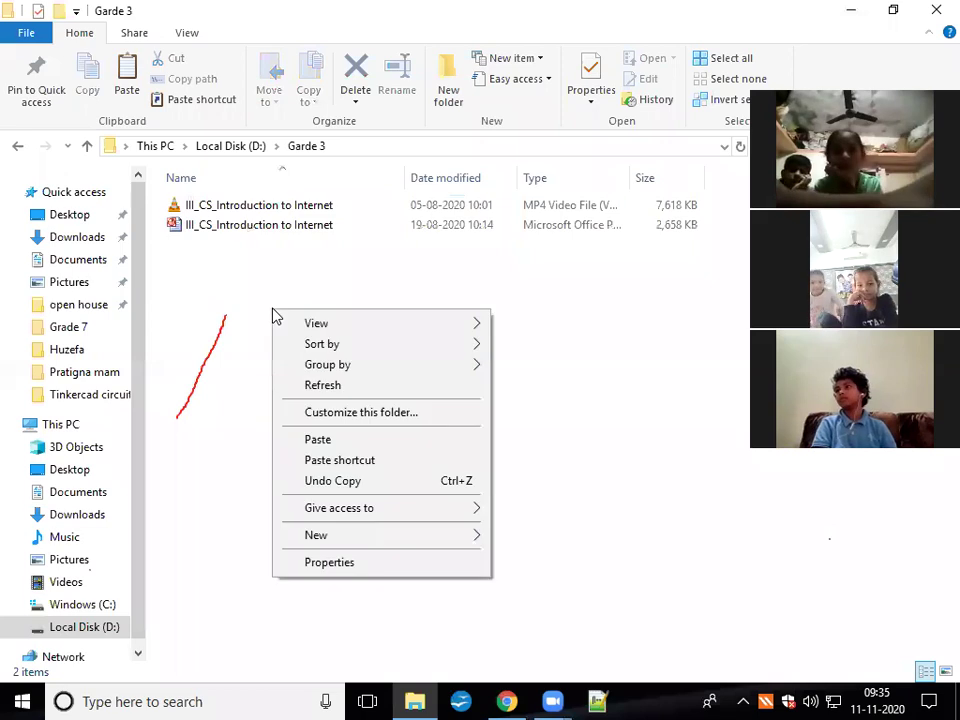
click(358, 441)
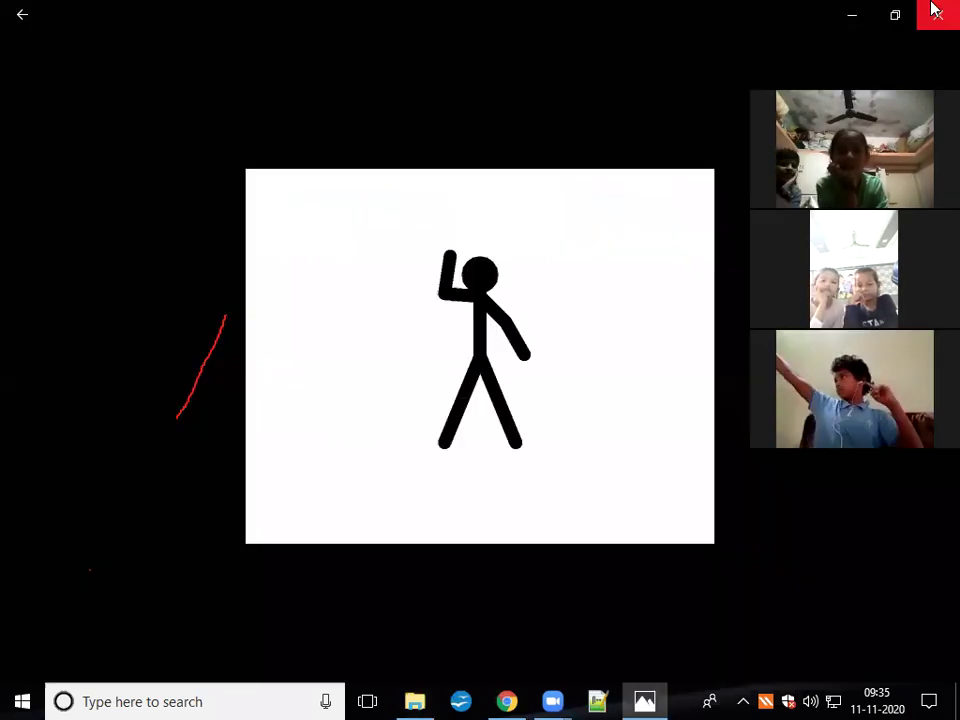
click(934, 11)
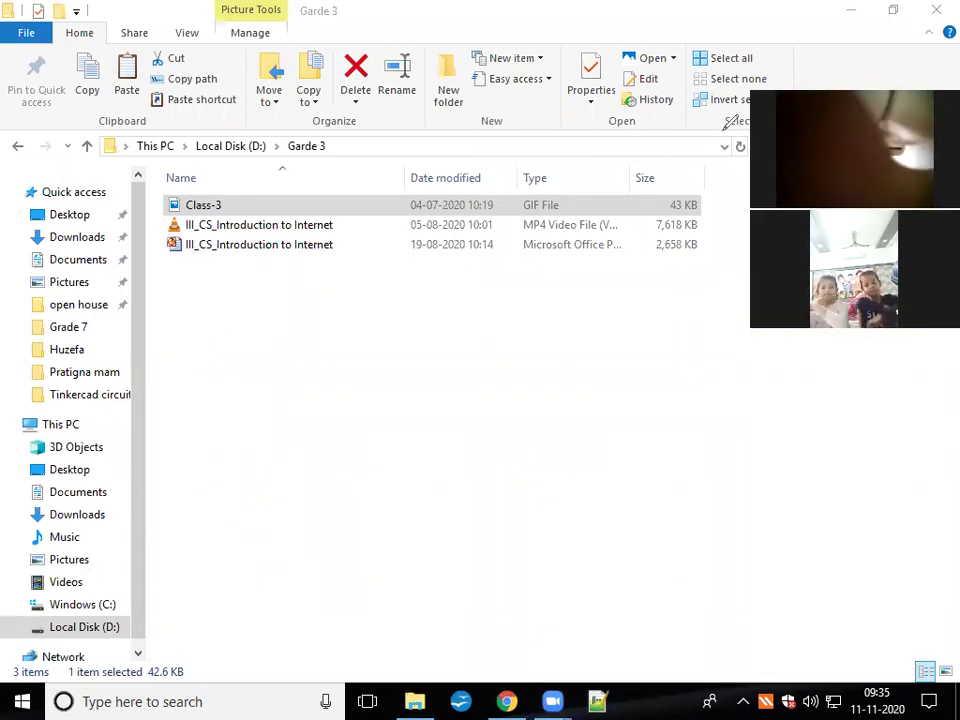
Switch to the Computer Studies e-book in Chrome, read the section on moving files or folders on page 19, and minimize the window
click(506, 701)
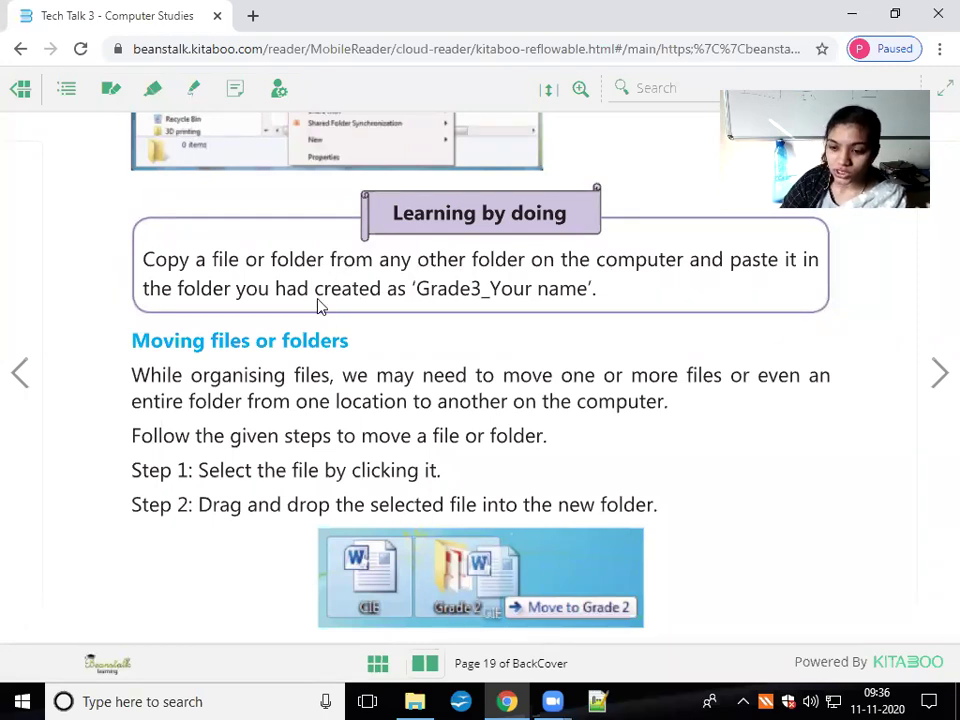
scroll(270, 452, down, 1)
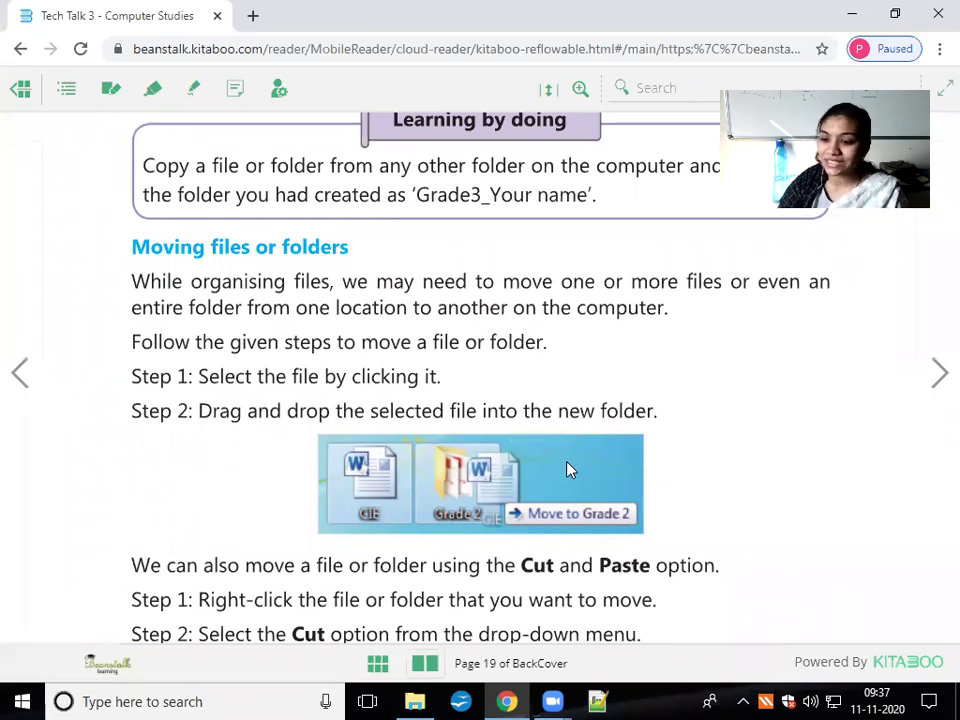
click(852, 16)
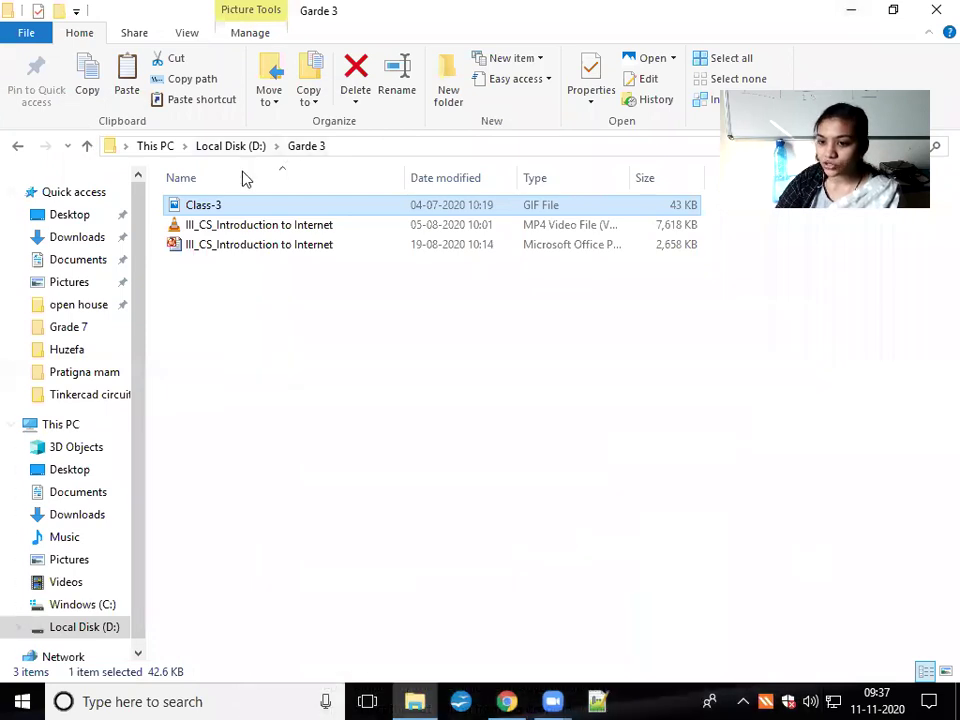
Create a new folder named Image inside the Garde 3 folder on Local Disk (D:)
click(220, 207)
click(565, 460)
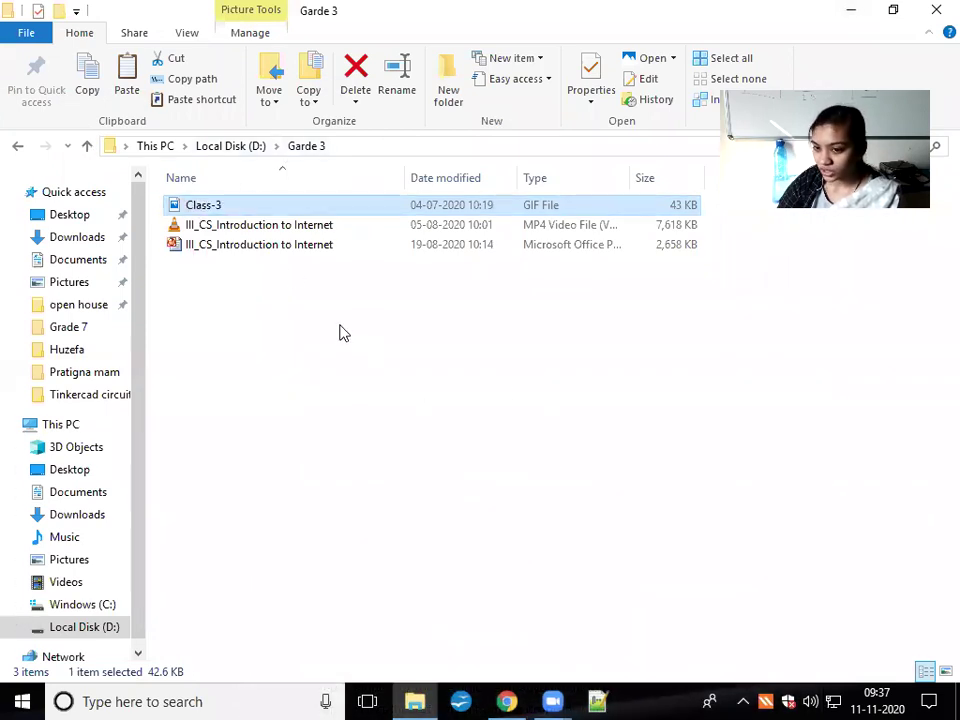
click(339, 332)
click(343, 206)
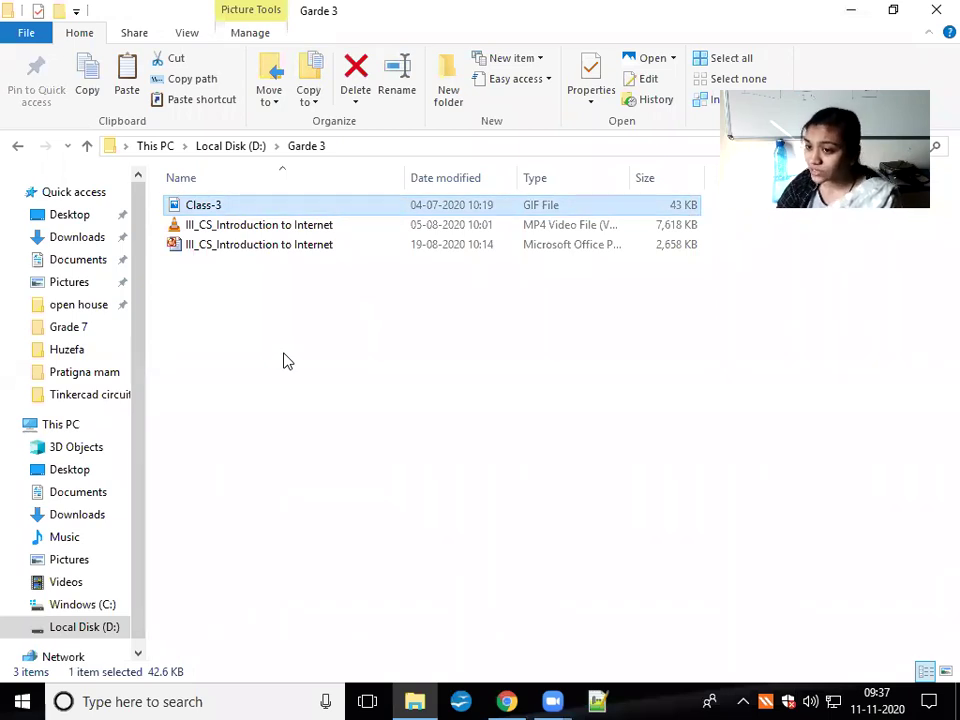
click(452, 80)
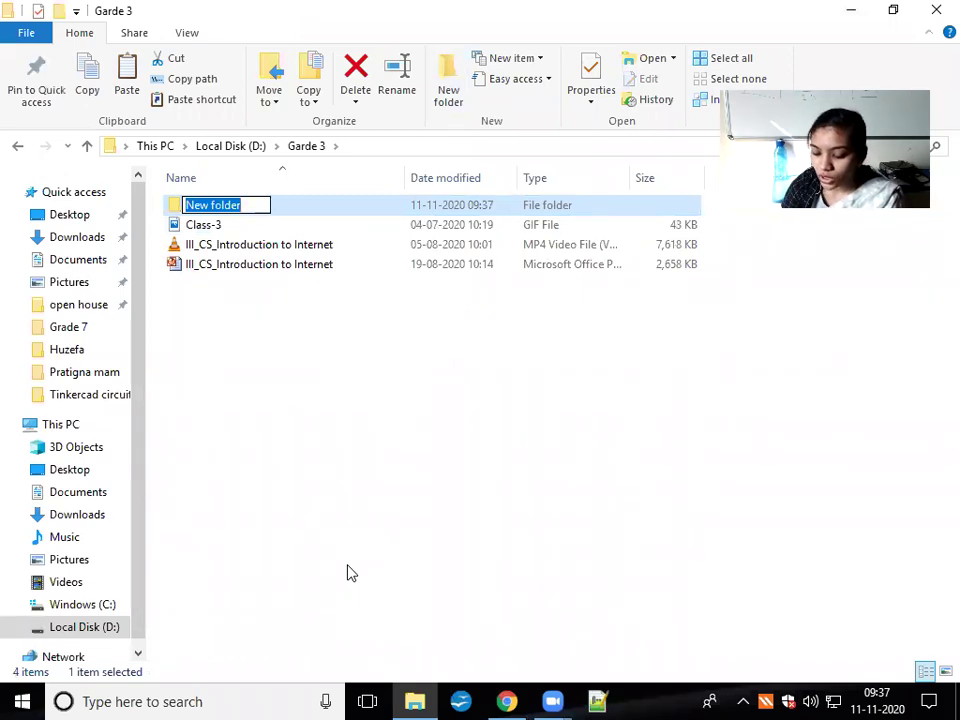
text(Image)
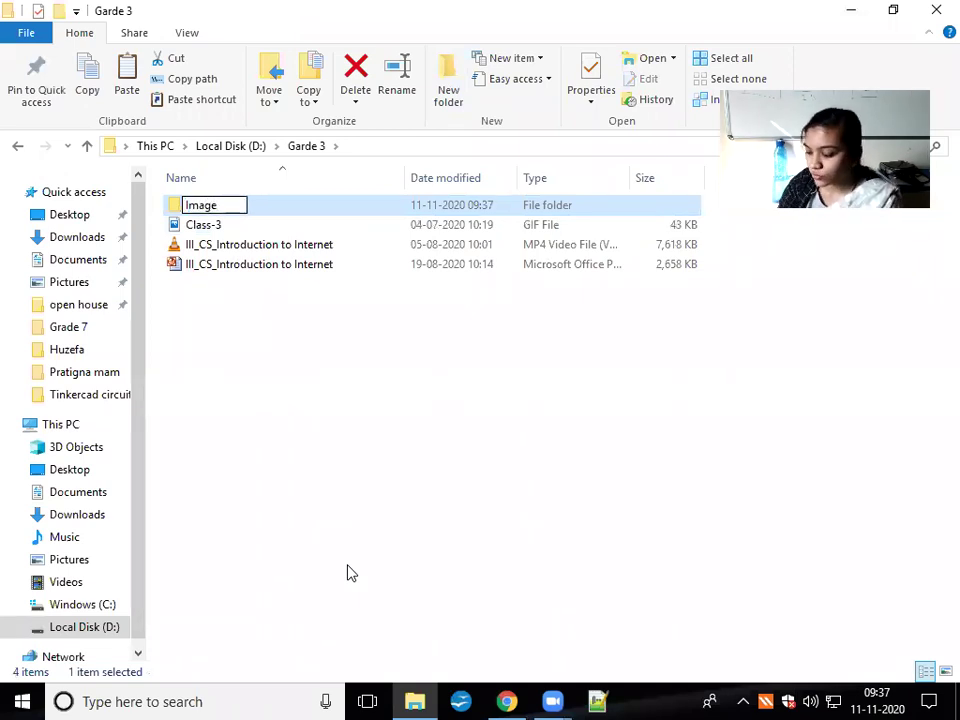
key(Return)
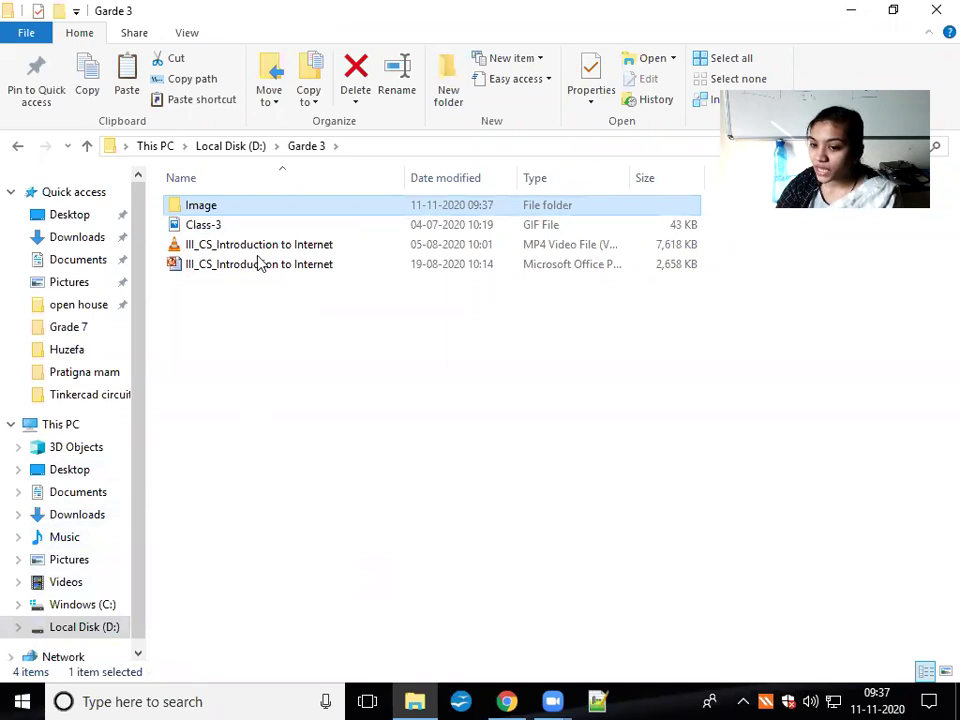
Delete the Image folder from the Garde 3 folder on Local Disk (D:)
click(215, 225)
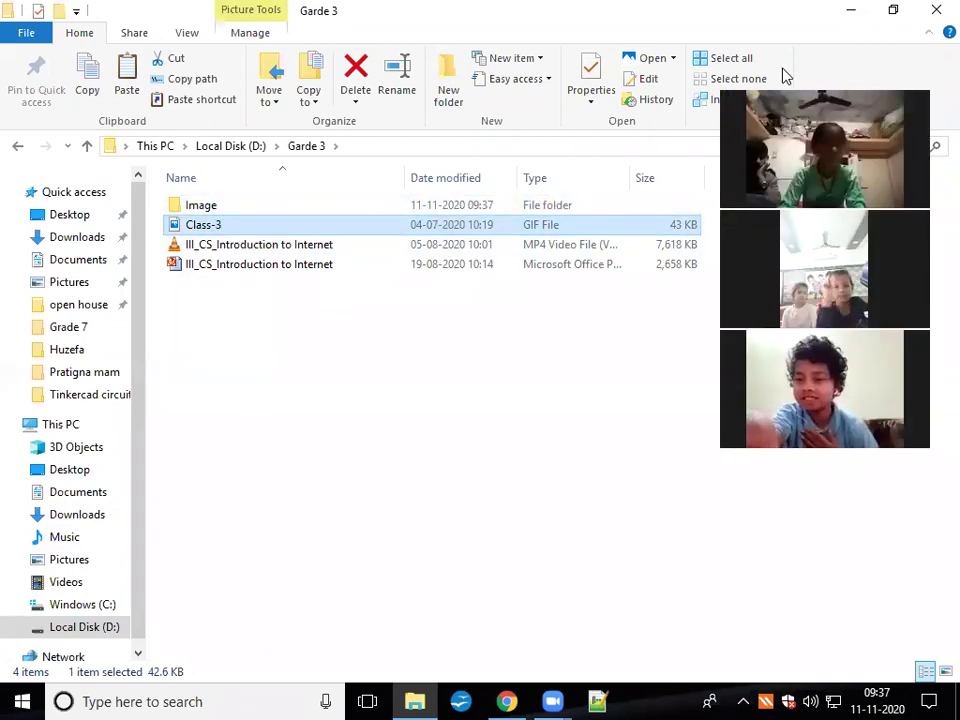
click(212, 222)
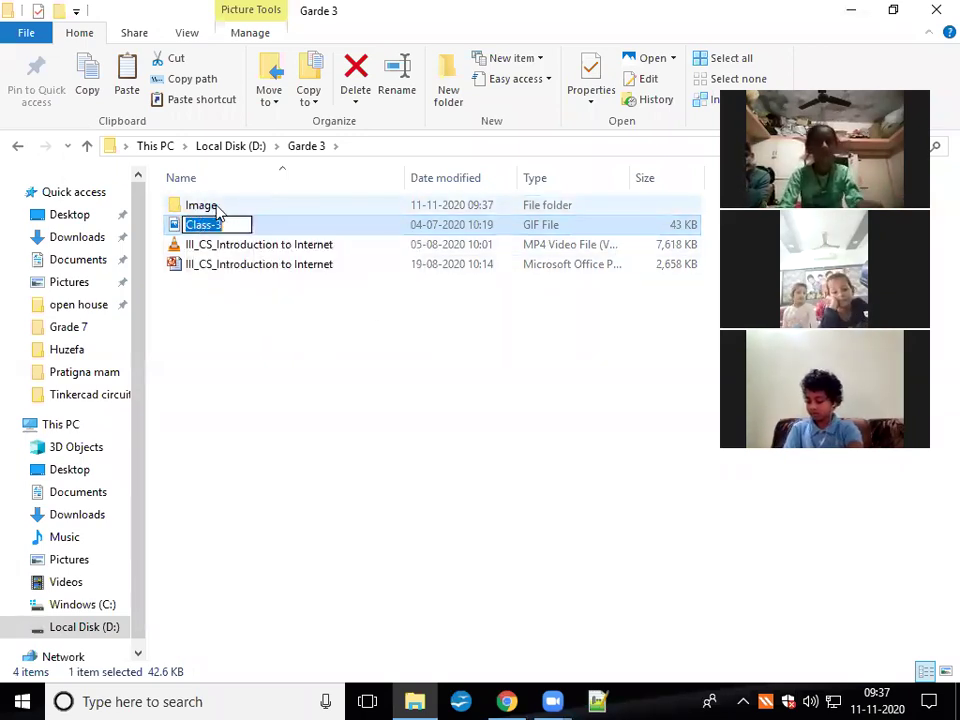
click(206, 339)
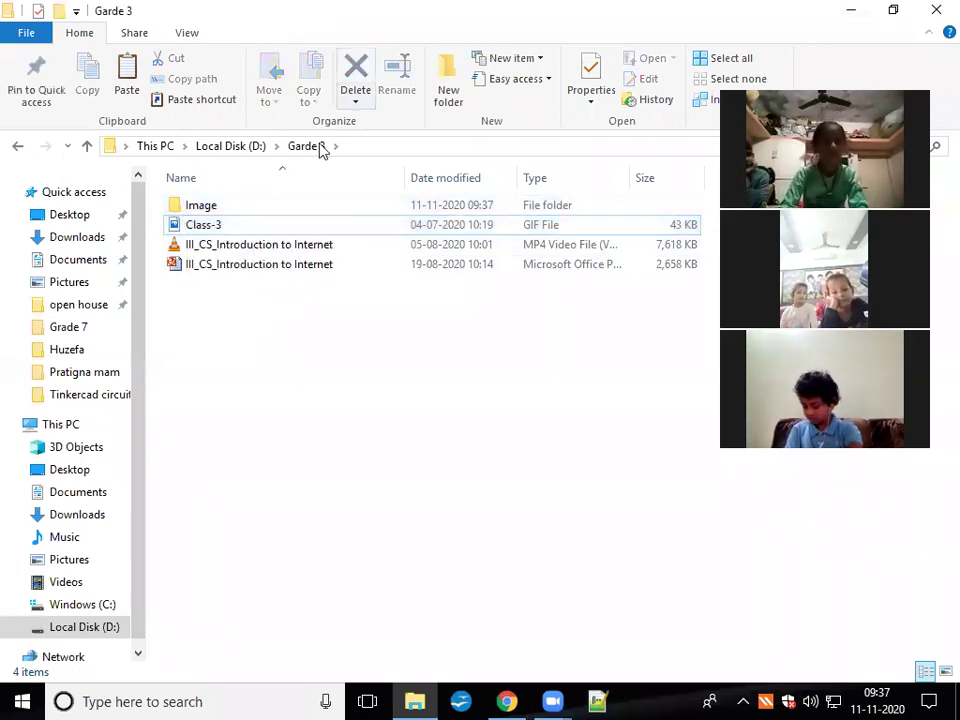
click(210, 207)
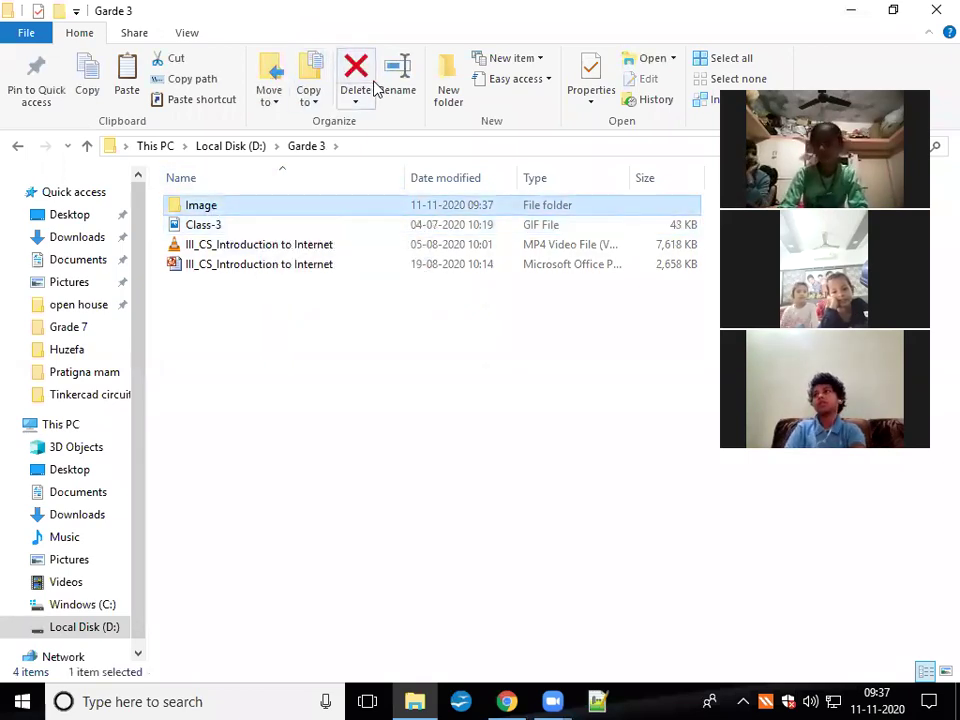
click(358, 72)
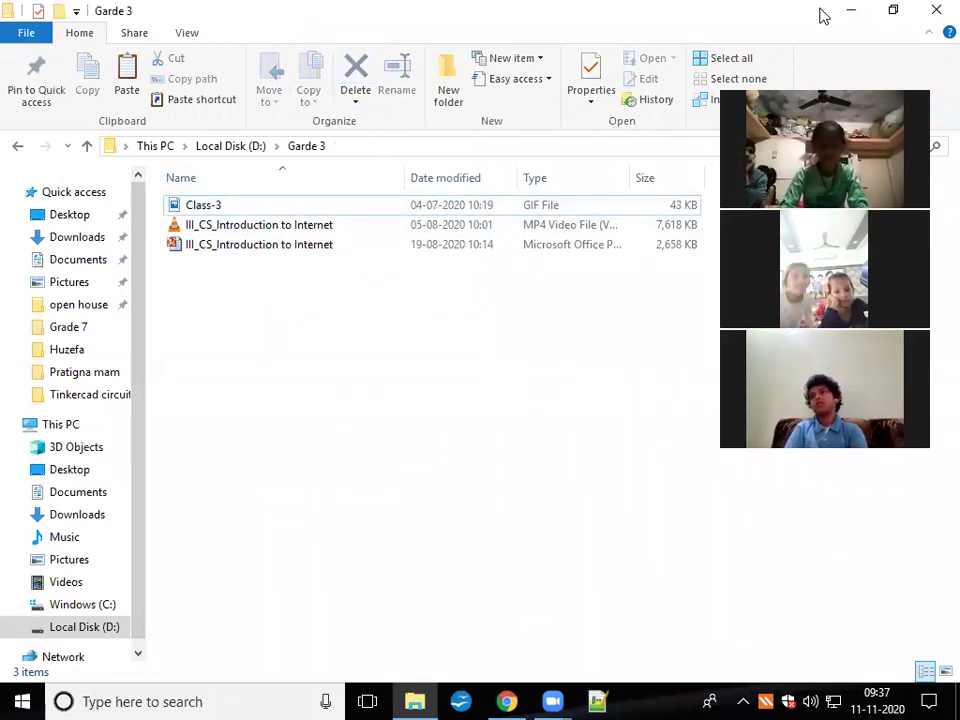
Minimize File Explorer and create a new folder named Image on the desktop
click(848, 11)
right_click(456, 256)
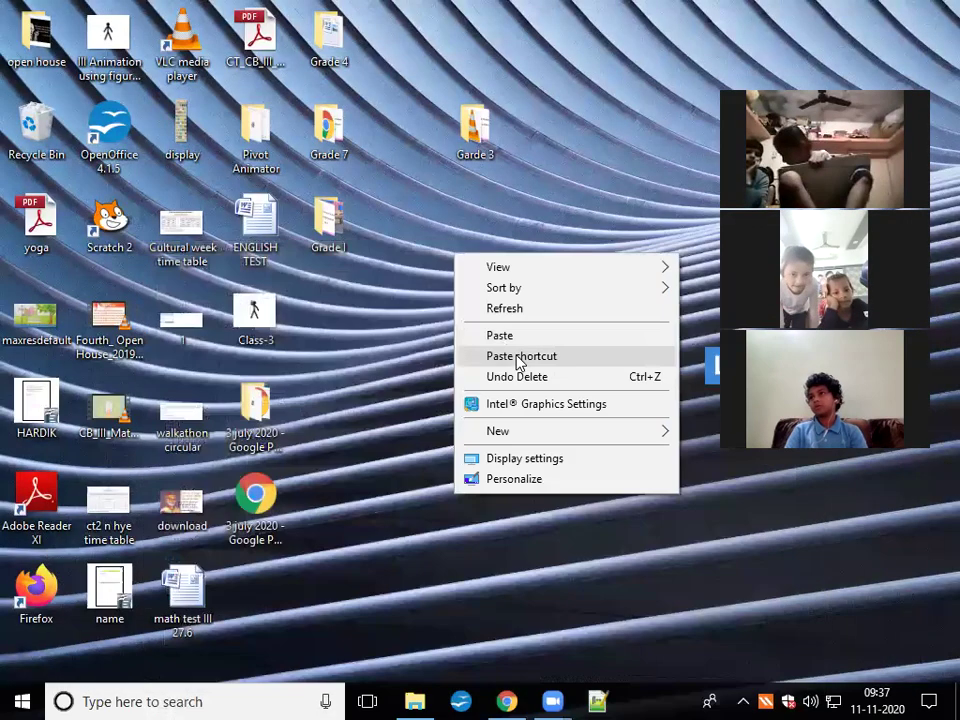
mouse_move(547, 431)
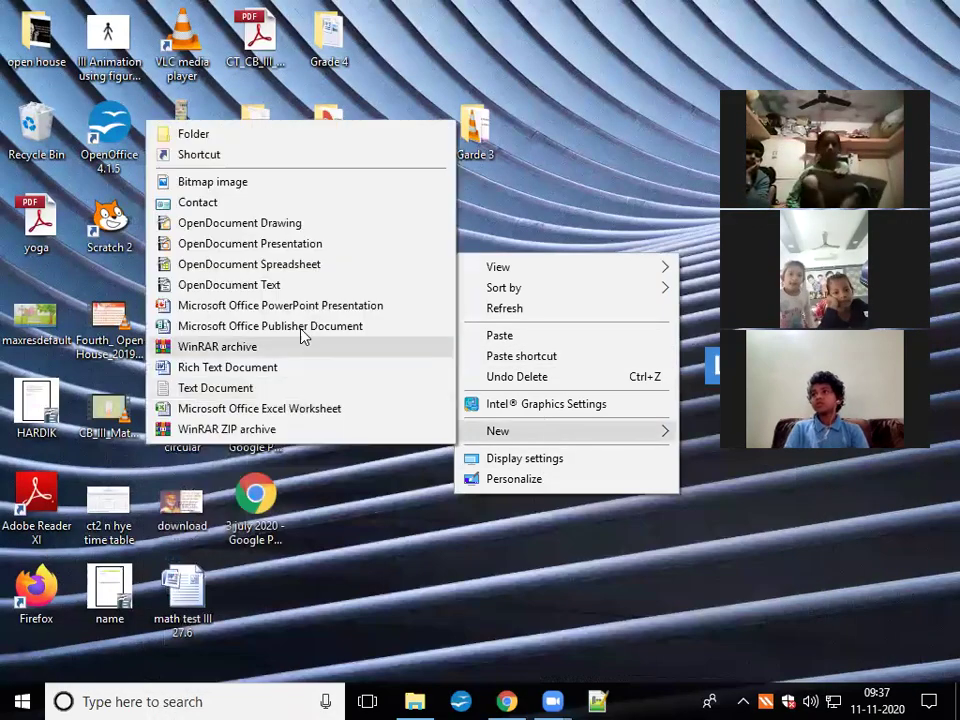
click(259, 136)
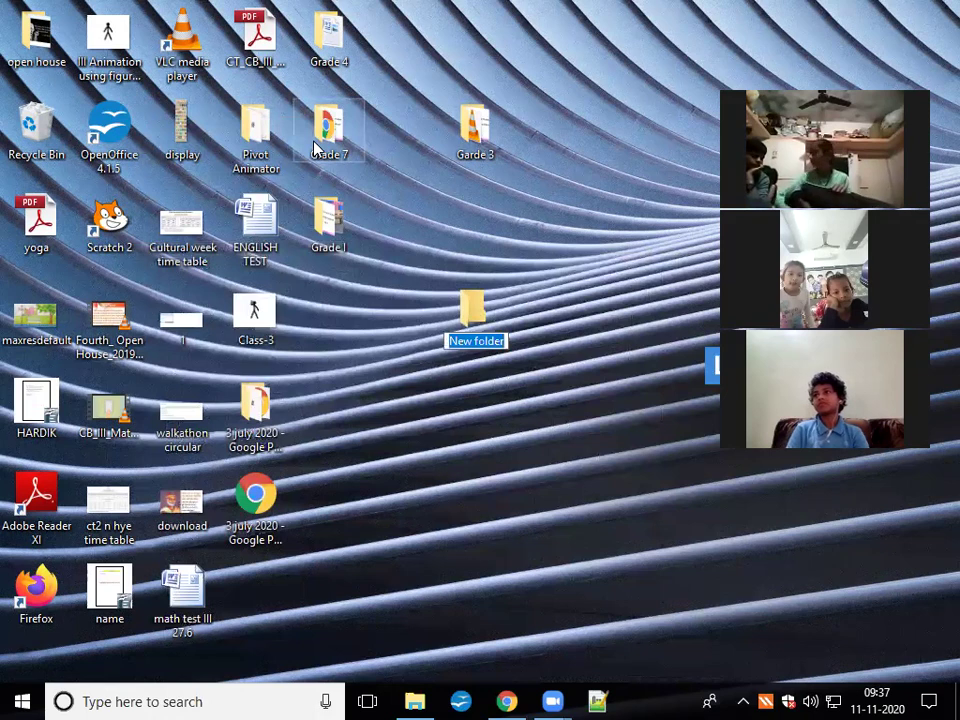
text(In)
key(BackSpace)
text(mage)
key(Return)
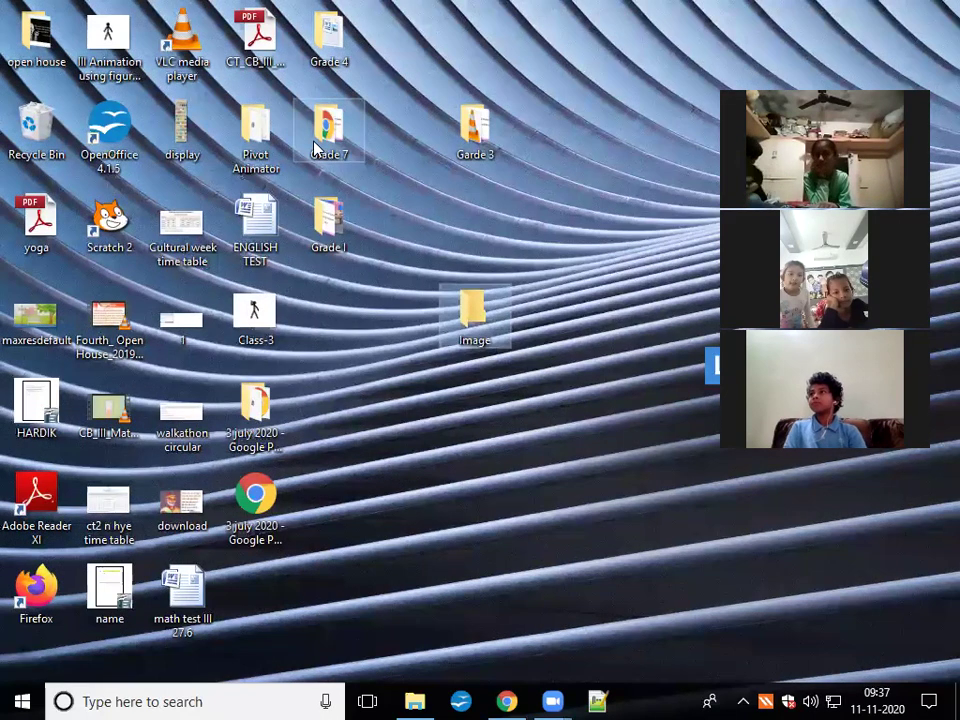
click(430, 700)
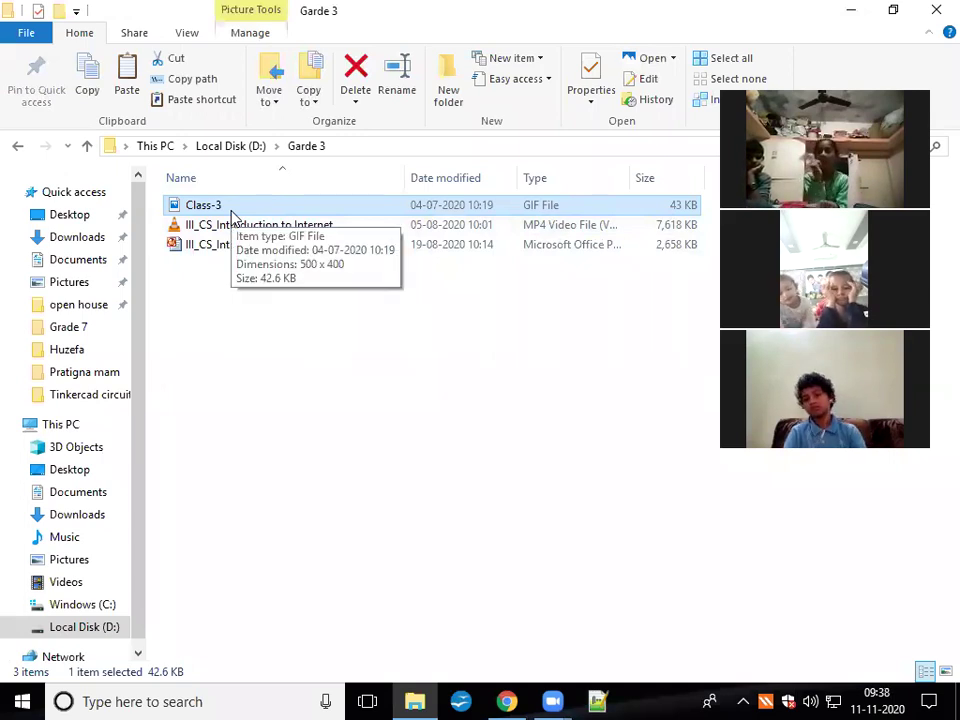
key(super+d)
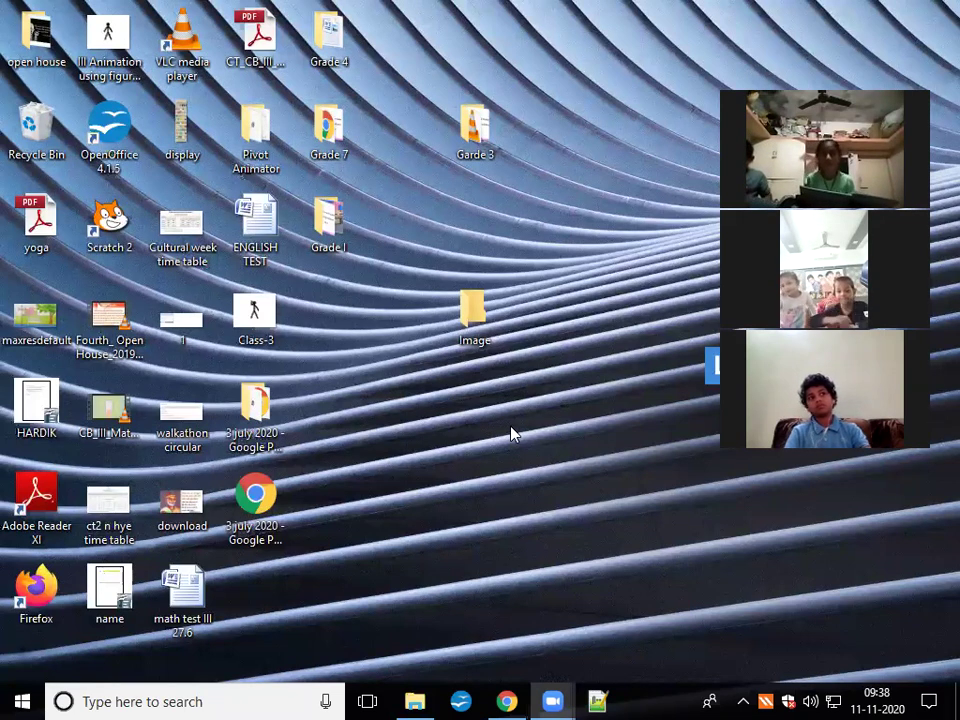
click(507, 701)
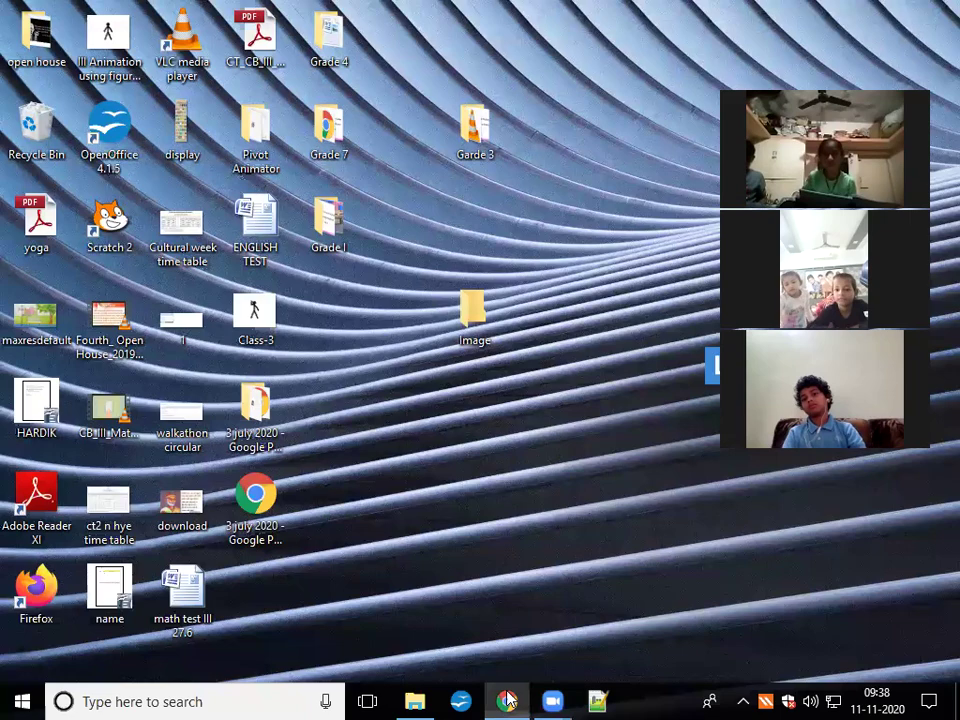
click(507, 701)
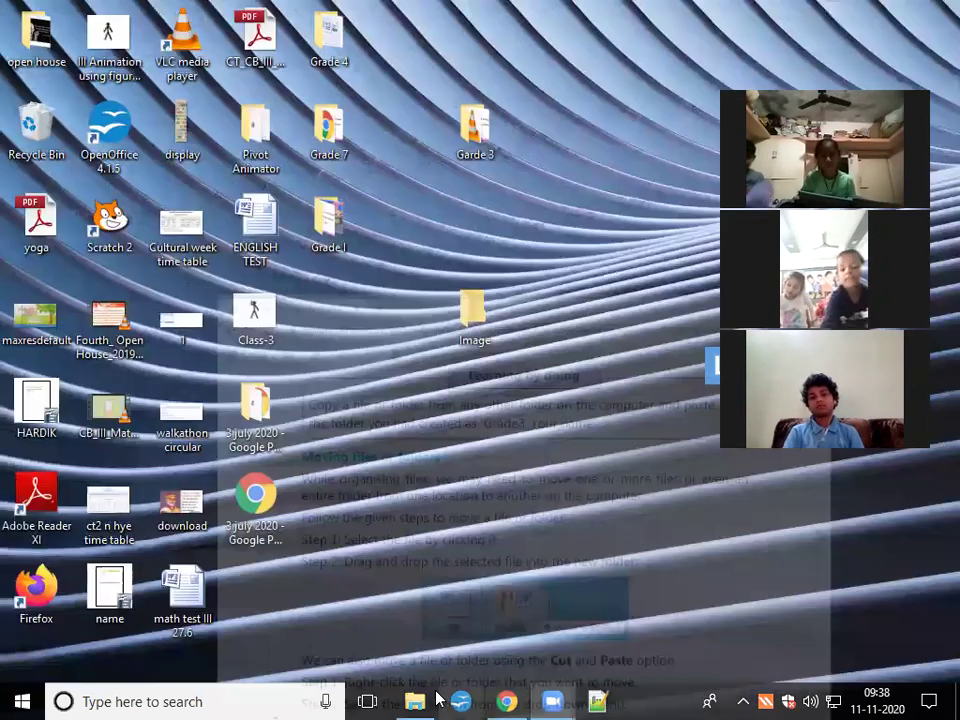
Cut the Class-3 file from the Garde 3 folder on Local Disk (D:) in File Explorer and return to the desktop
click(414, 701)
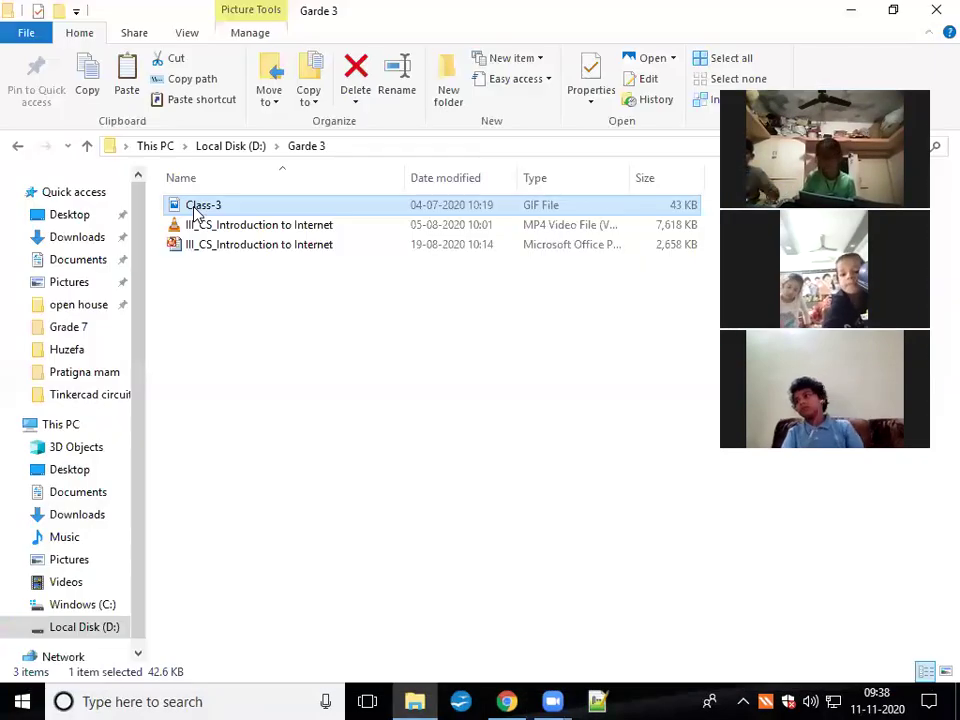
right_click(201, 213)
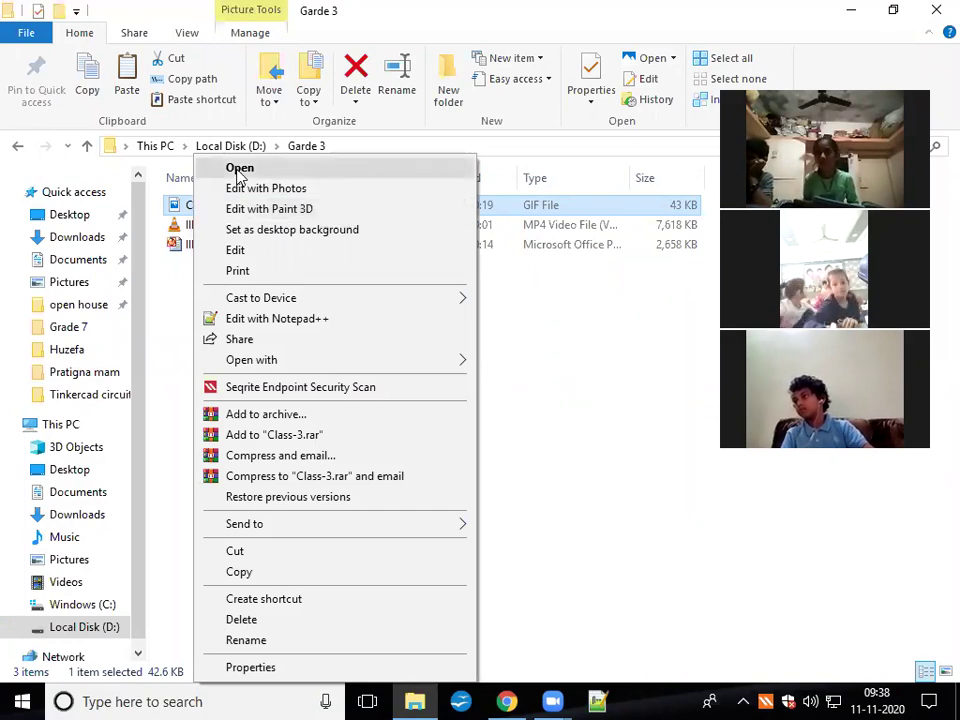
click(236, 553)
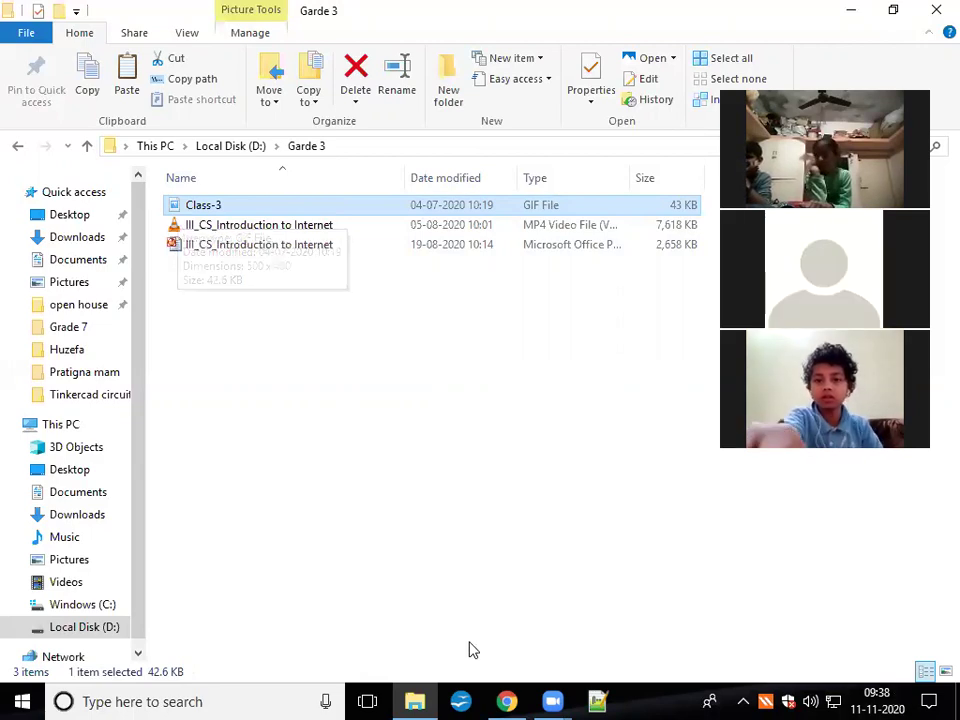
key(super+d)
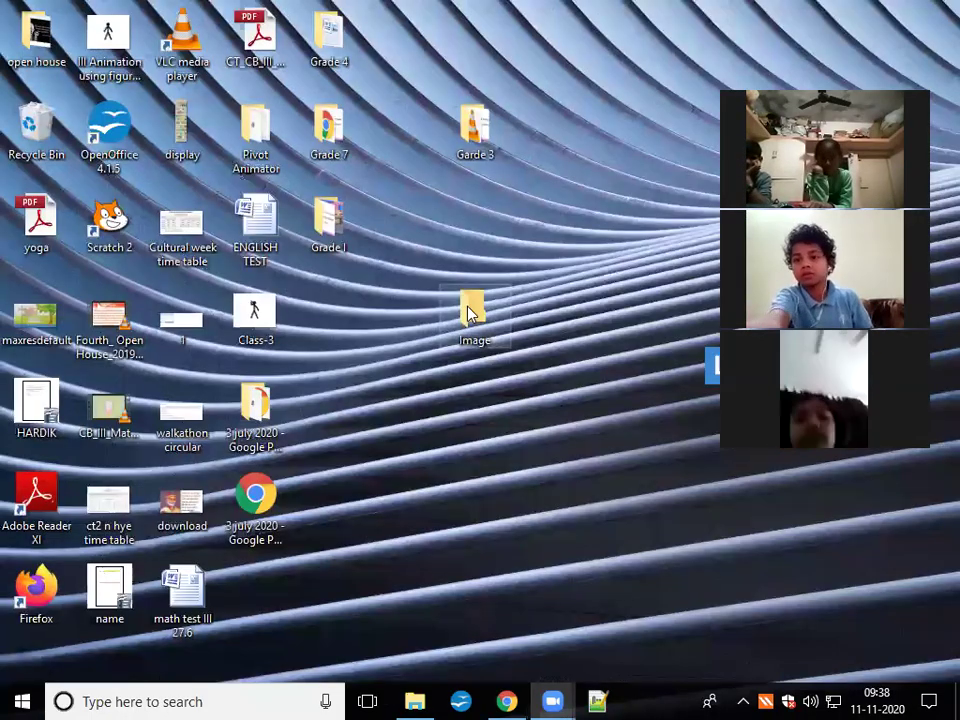
Open the Image folder on the desktop and paste the cut Class-3 file into it
key(Return)
click(126, 88)
click(226, 208)
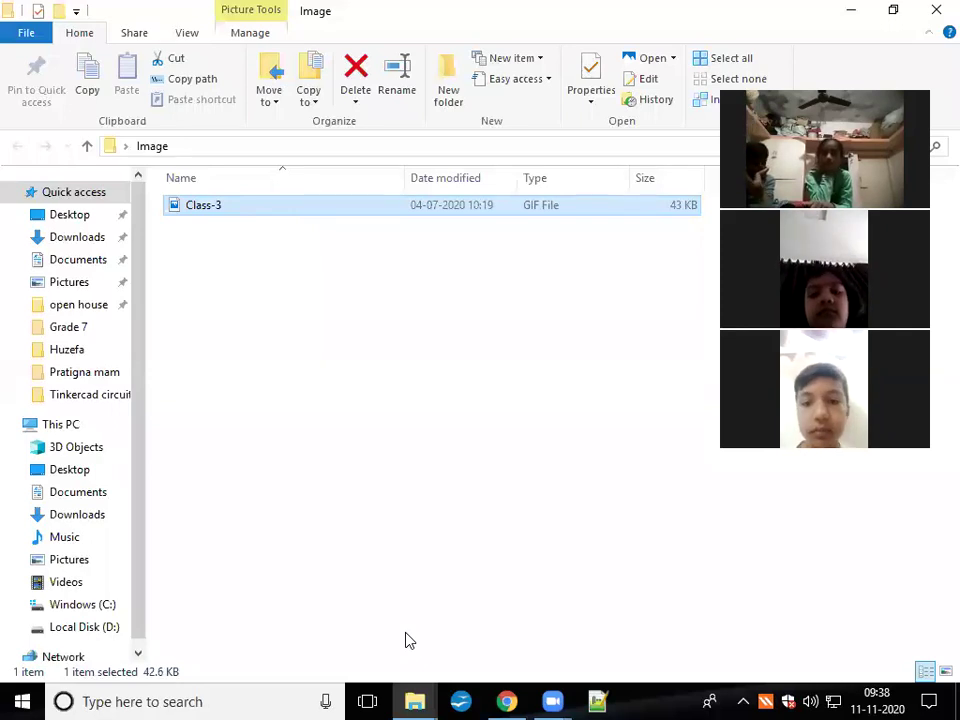
Check the Garde 3 folder on Local Disk (D:) after the move and minimize both File Explorer windows
click(414, 701)
click(313, 607)
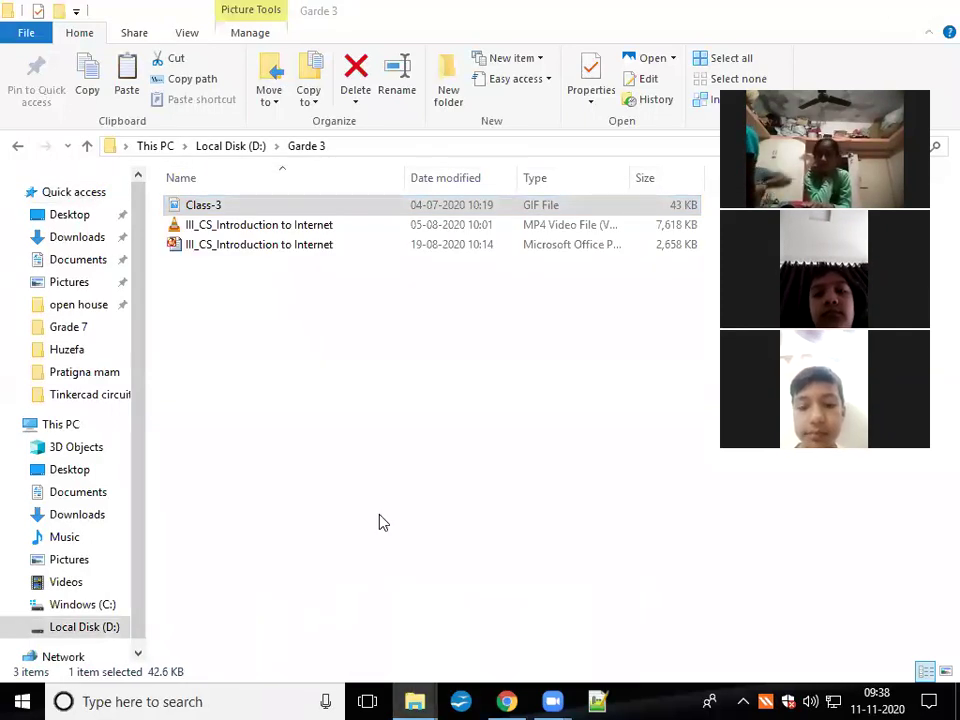
key(Delete)
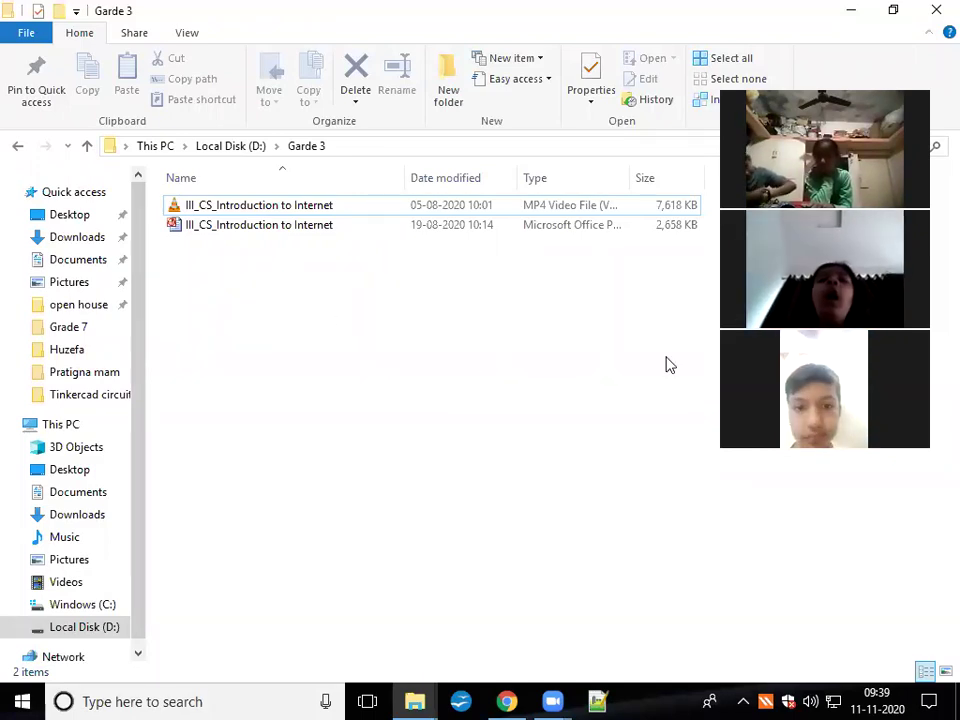
click(846, 9)
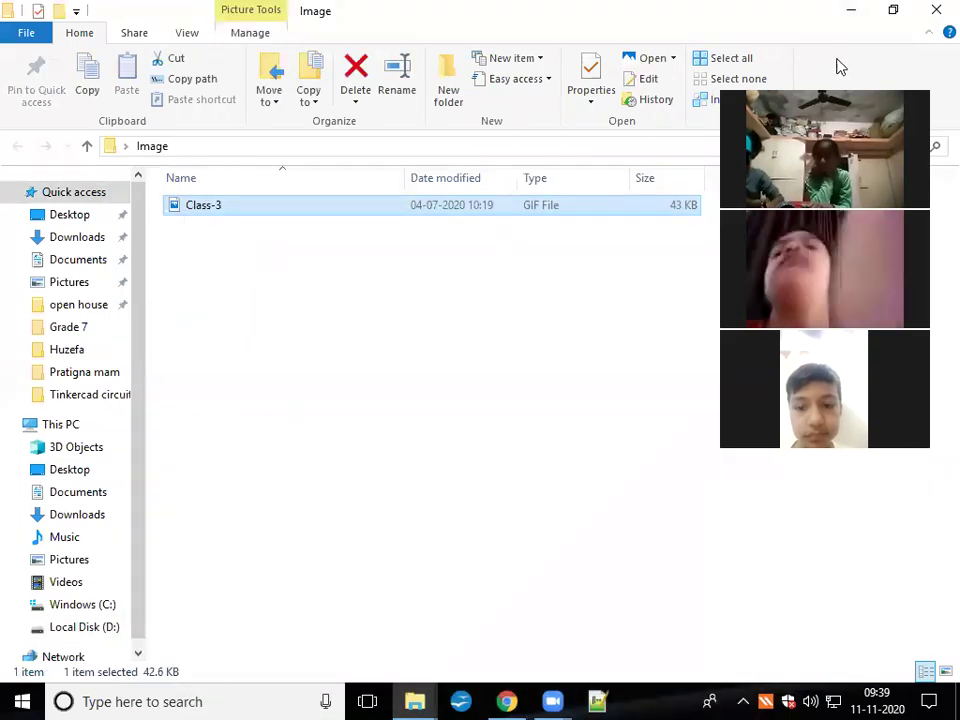
click(851, 9)
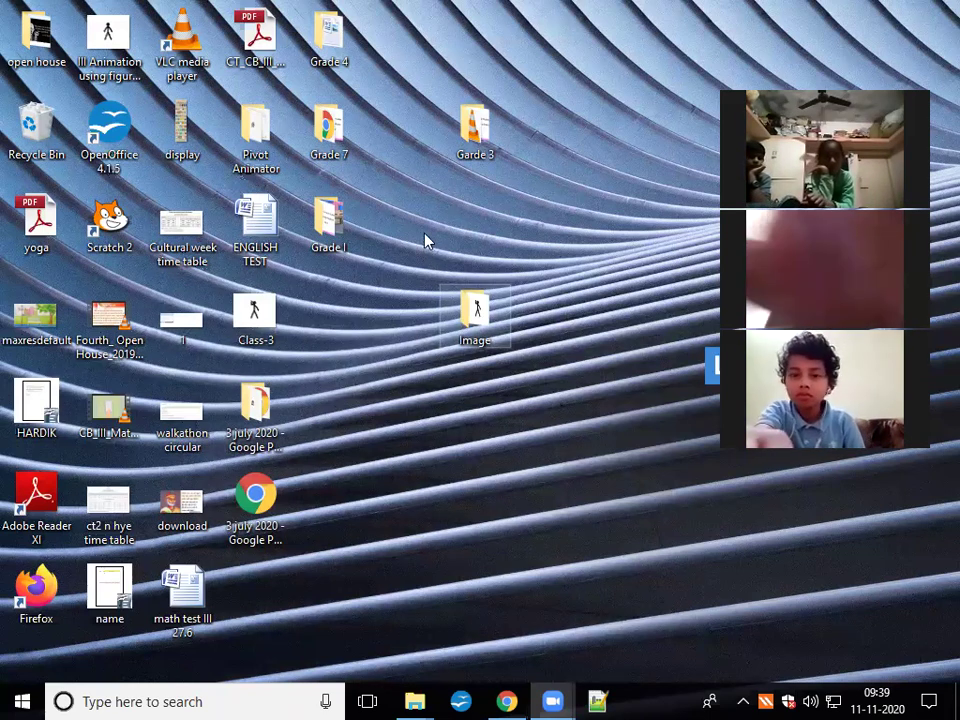
Move the Image folder on the desktop beside the Grade I folder
drag(425, 240, 395, 252)
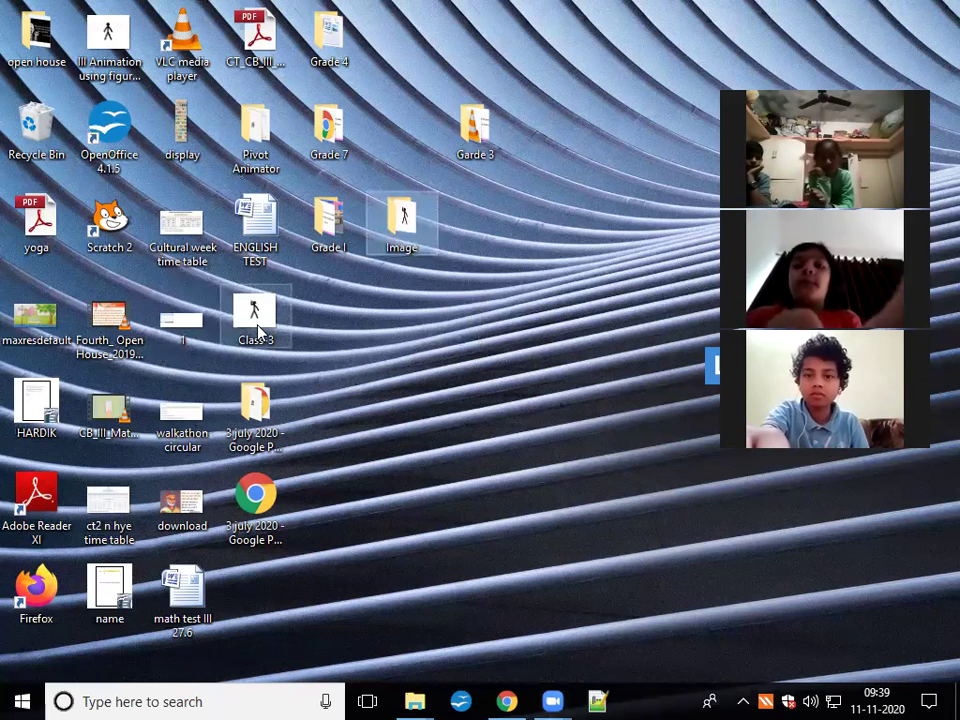
right_click(166, 330)
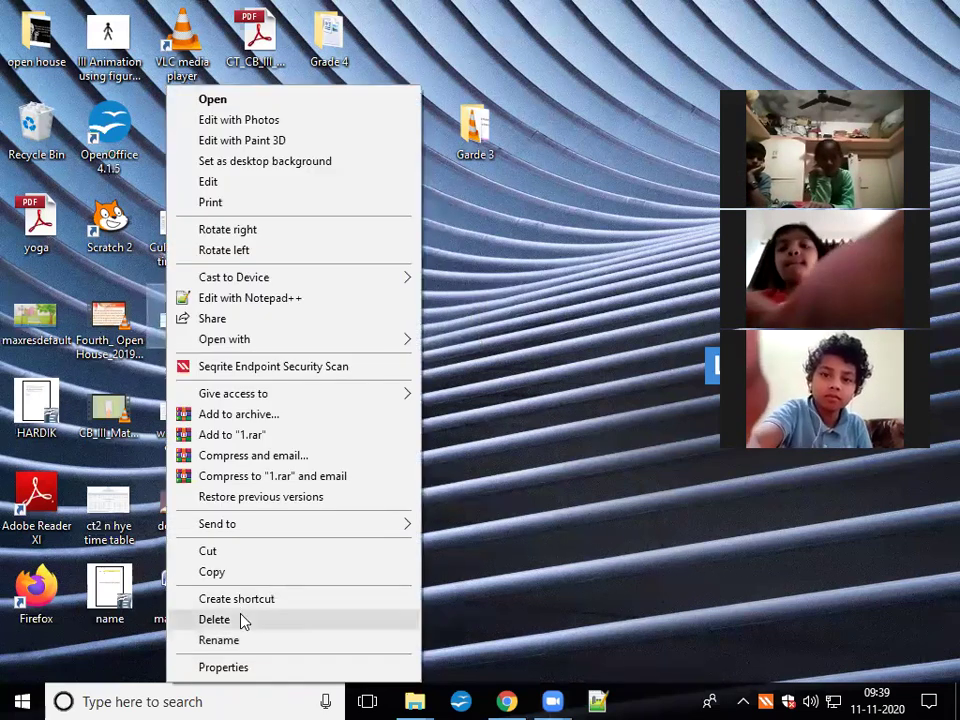
click(493, 476)
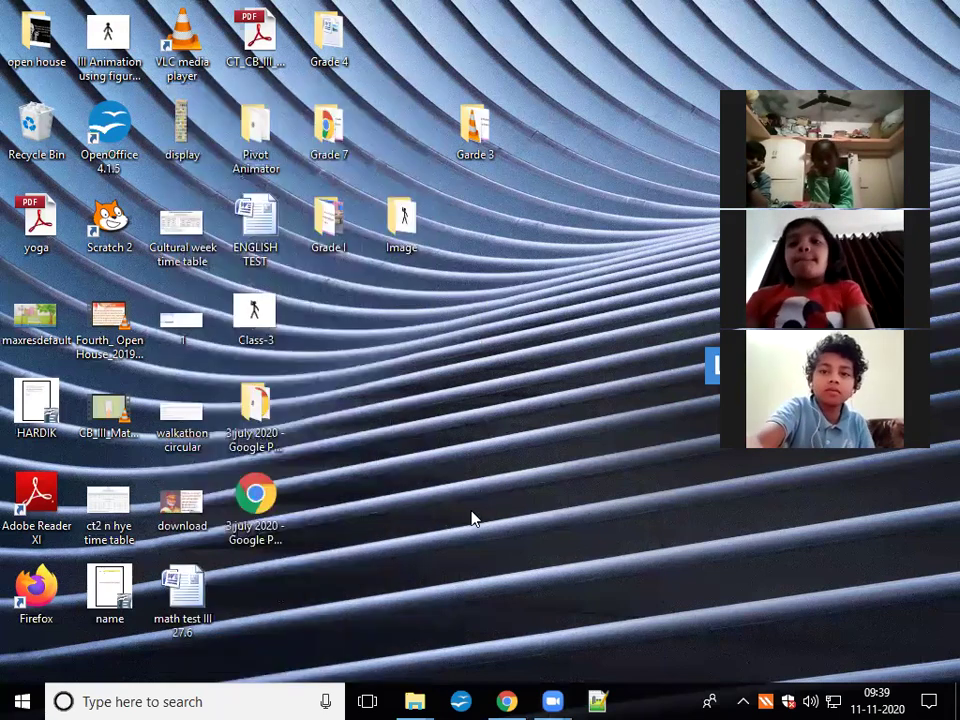
Switch to the Computer Studies e-book in Chrome, read the steps for moving files or folders, and return to the desktop
key(alt+Tab)
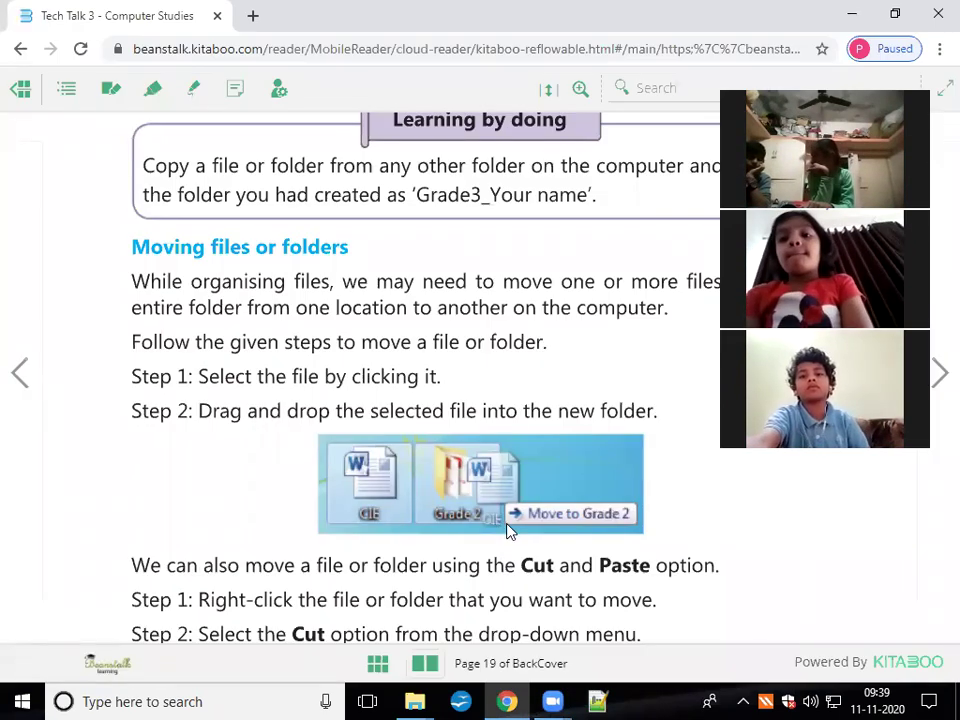
scroll(507, 531, down, 2)
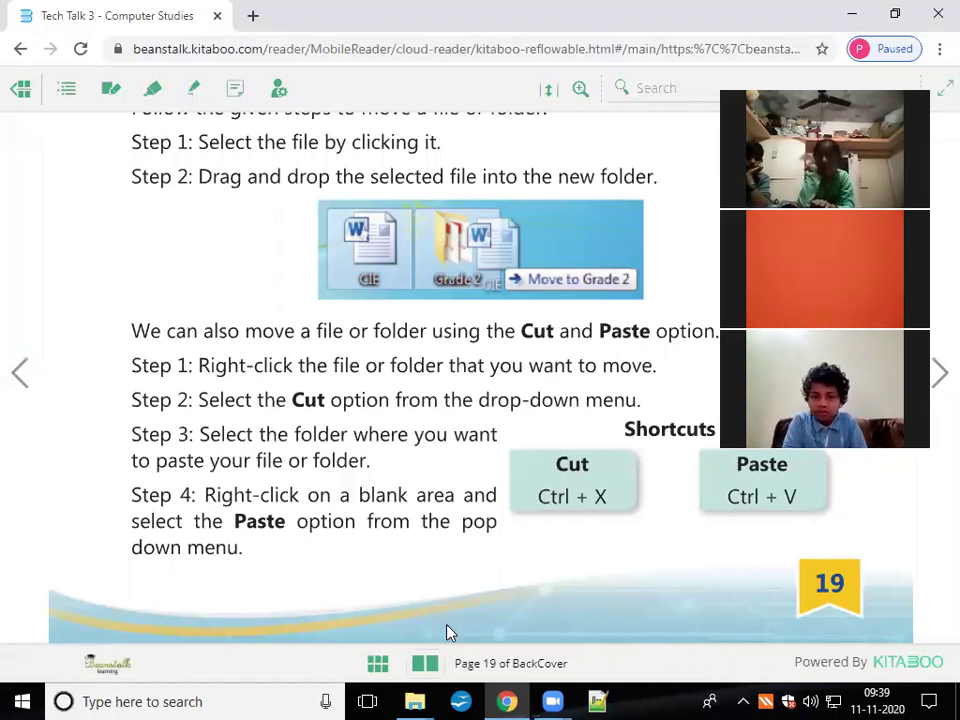
click(507, 701)
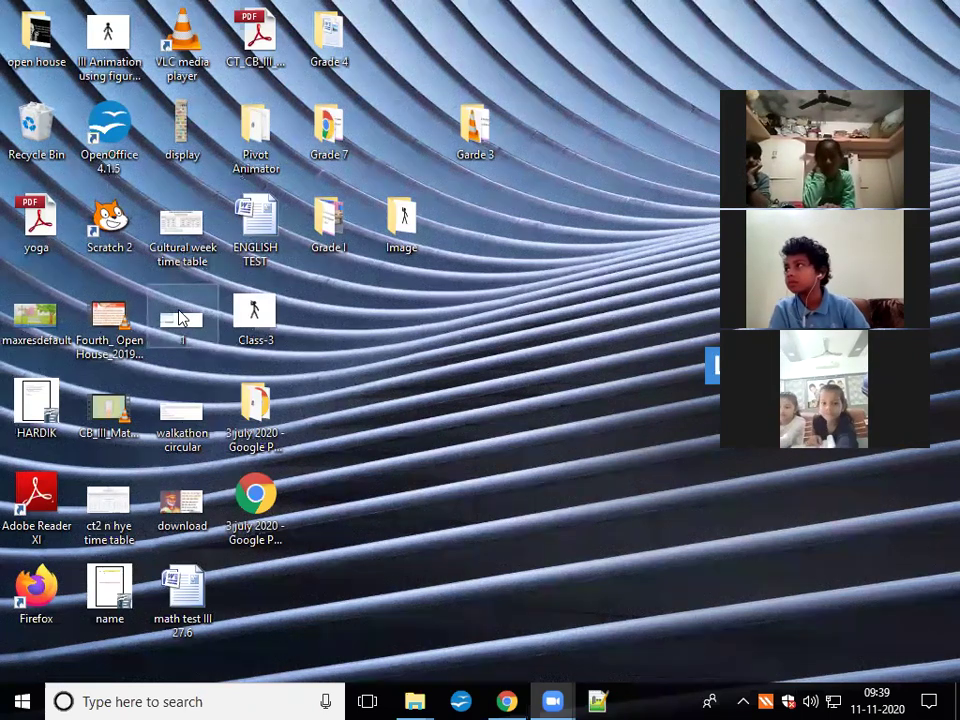
Reposition the Image folder in the Class-3 file's row on the desktop and move the image file 1 into it
drag(402, 222, 414, 338)
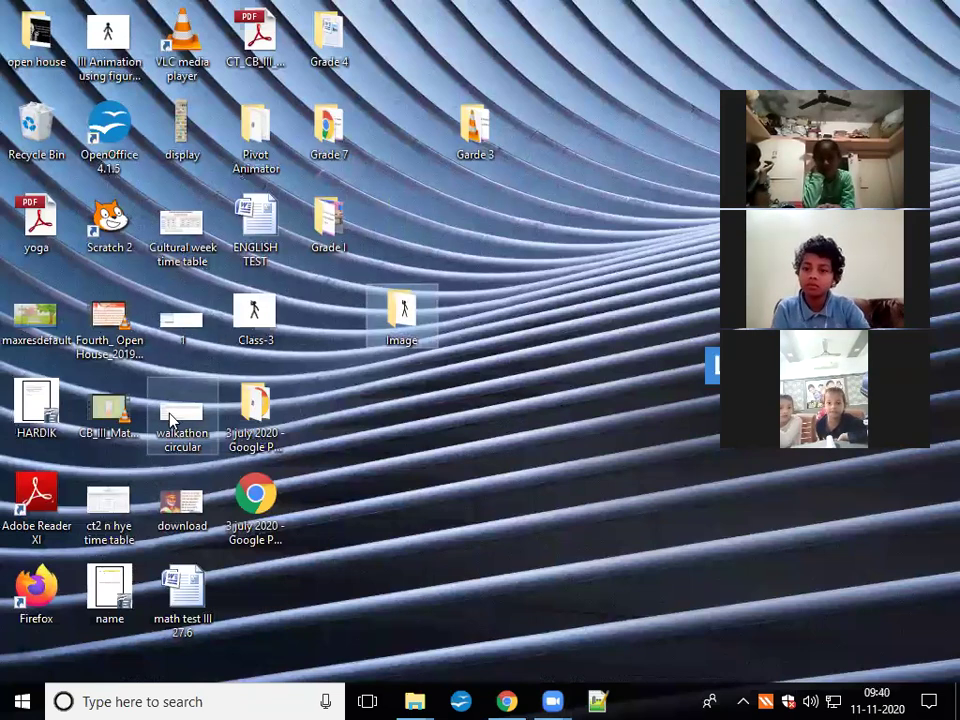
click(183, 312)
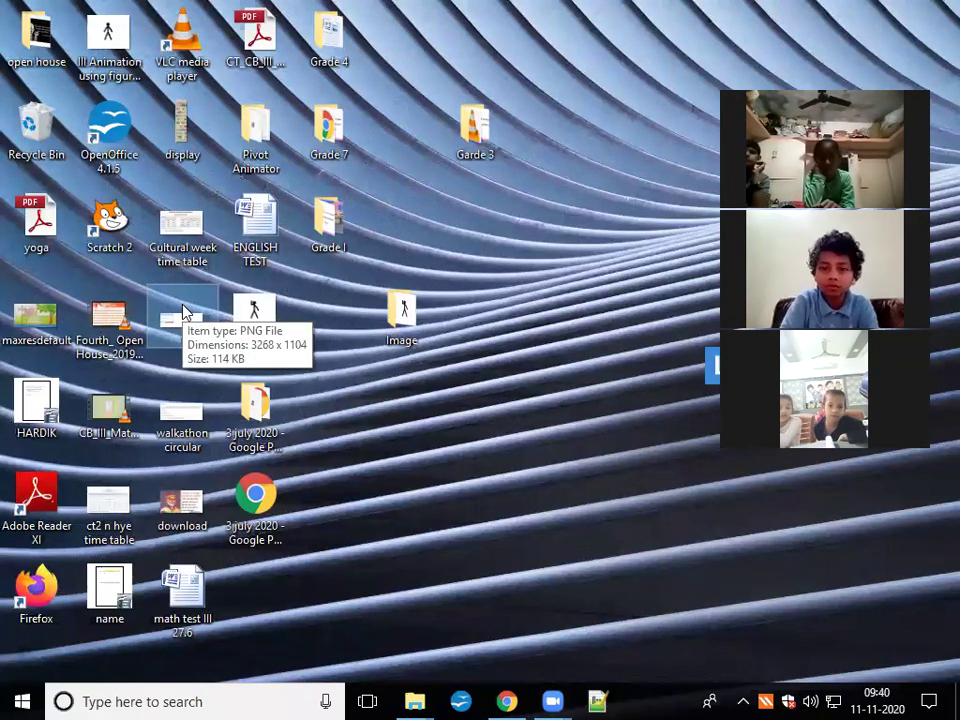
drag(183, 312, 375, 316)
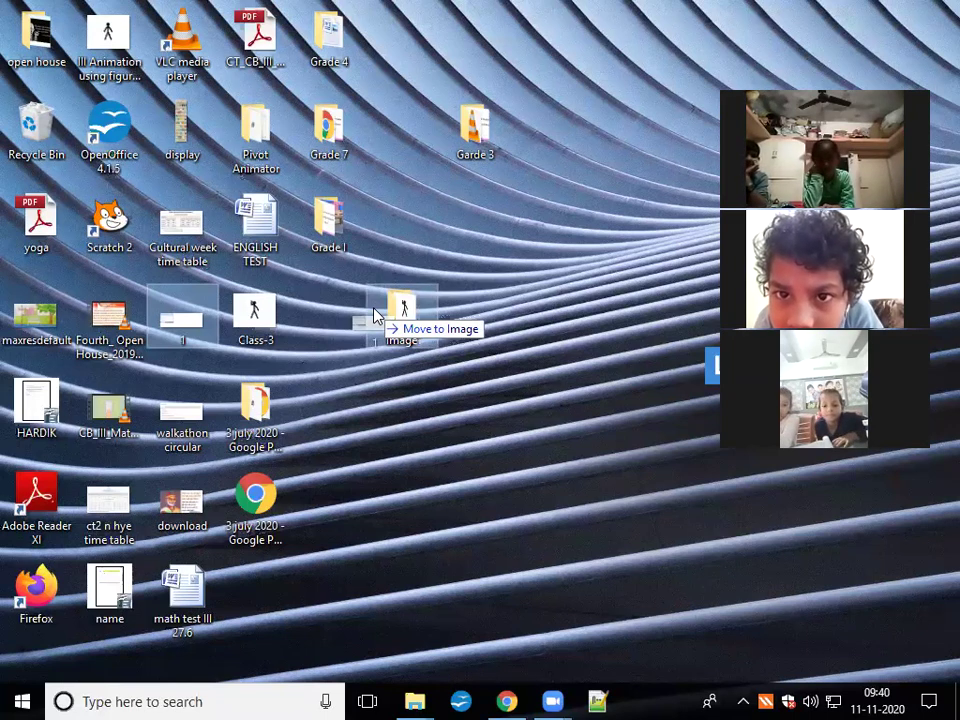
drag(375, 316, 375, 312)
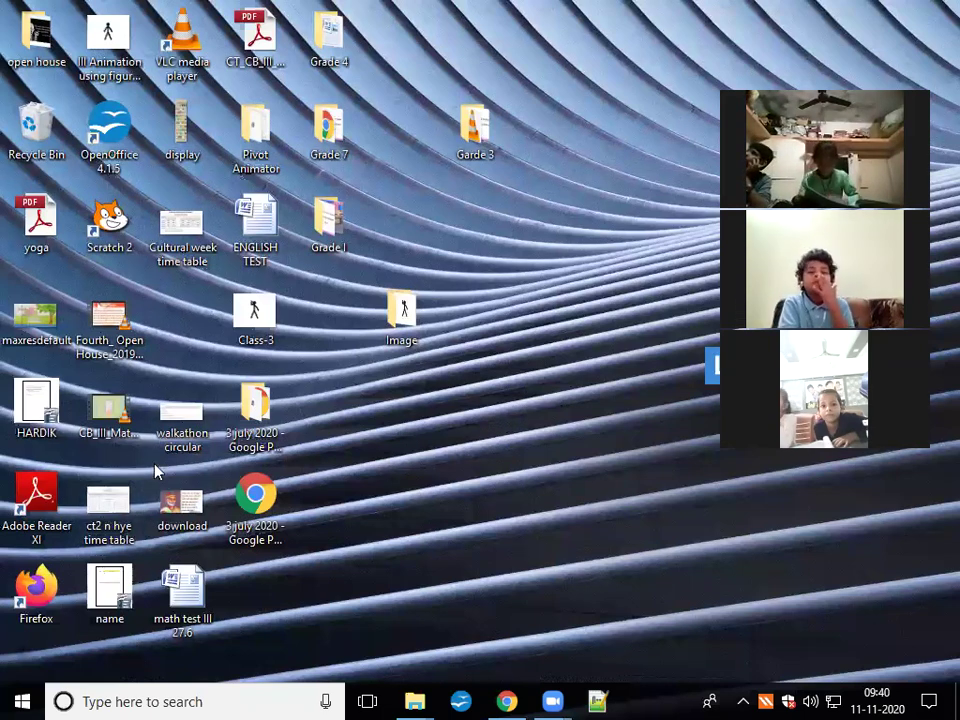
Move the name document from the desktop into the Image folder and check the folder's contents
click(105, 602)
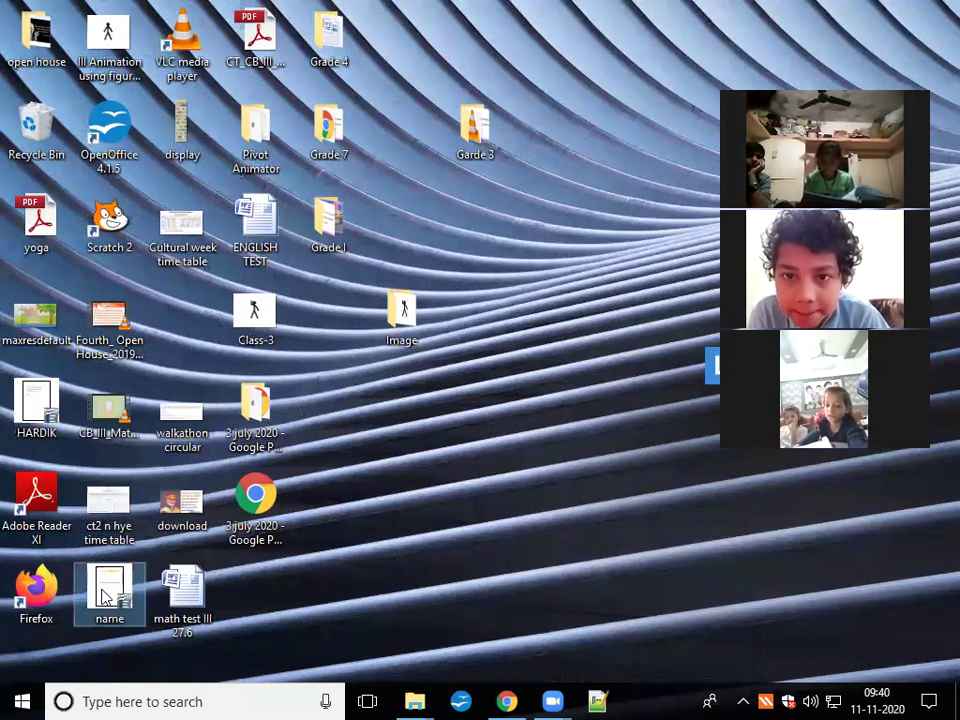
drag(105, 597, 377, 315)
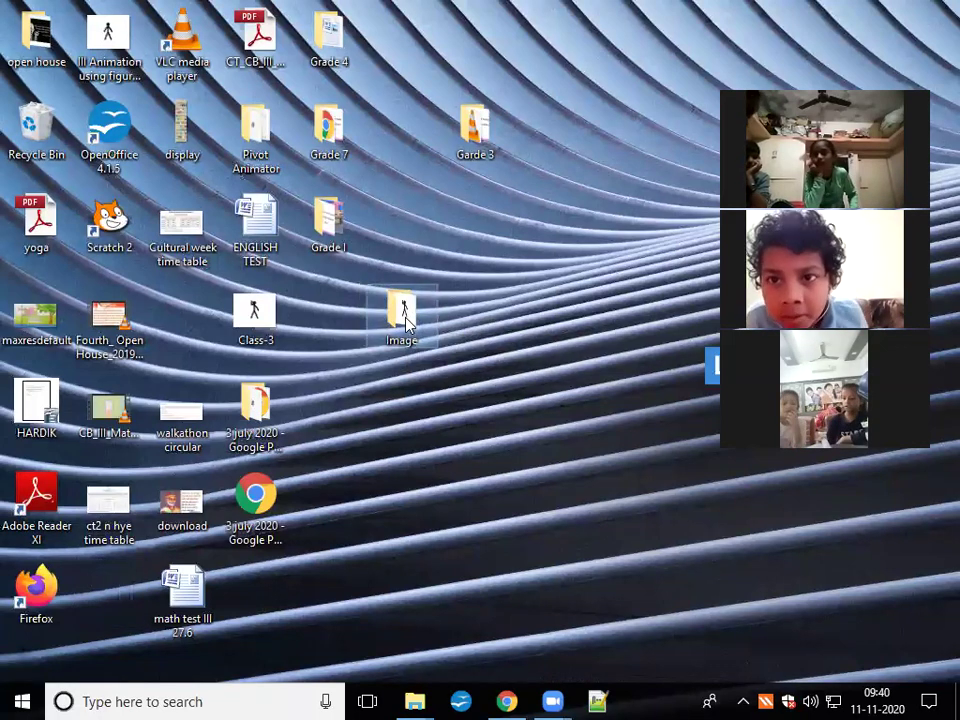
double_click(404, 320)
click(202, 232)
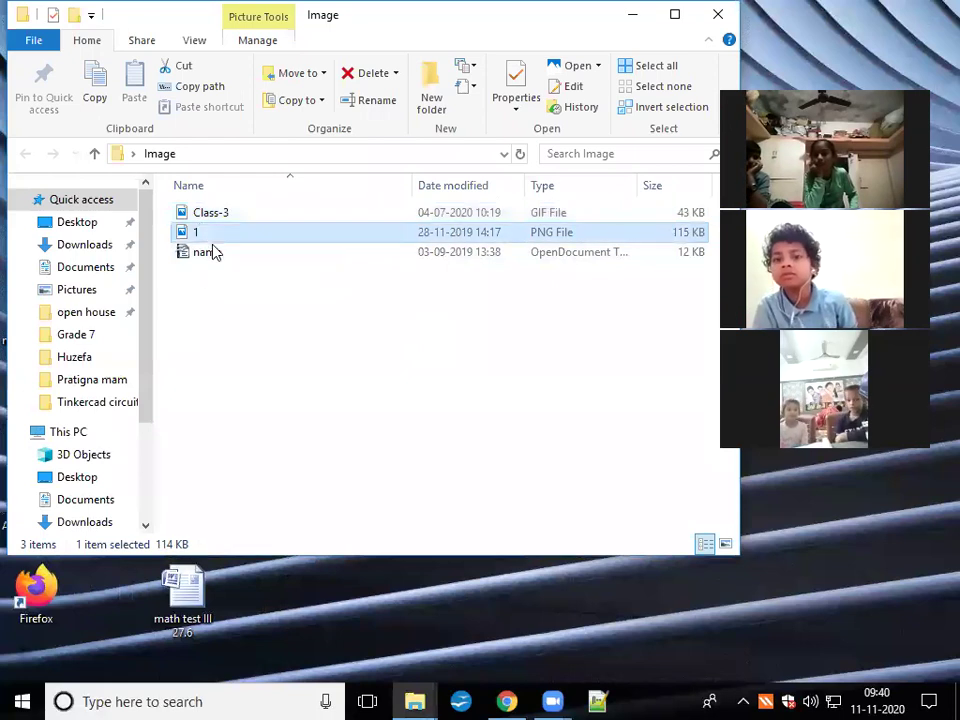
click(213, 252)
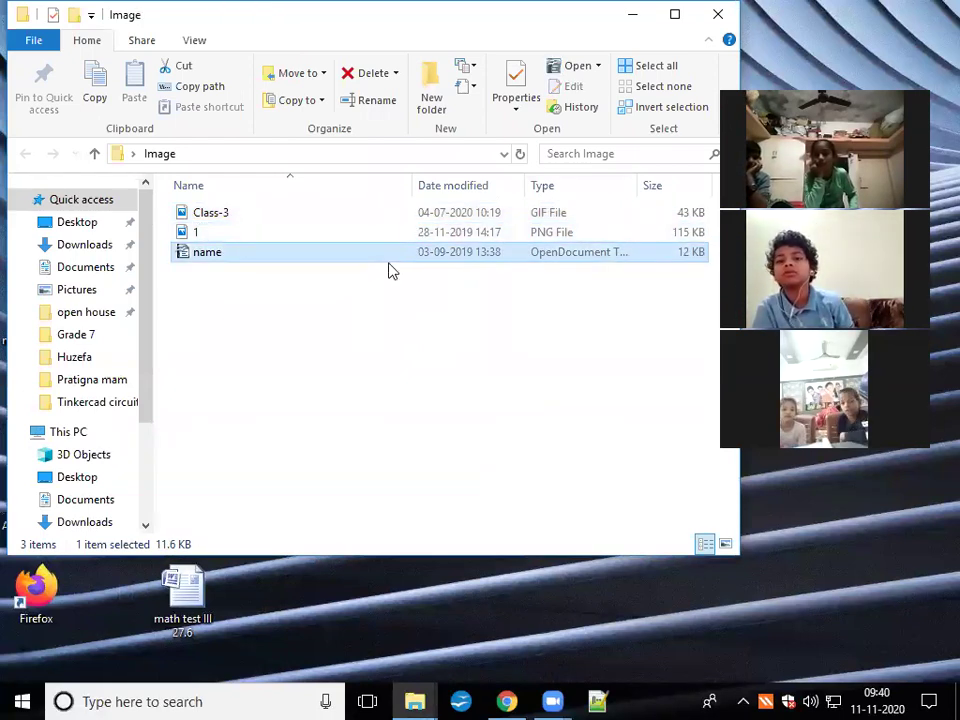
click(675, 14)
click(933, 10)
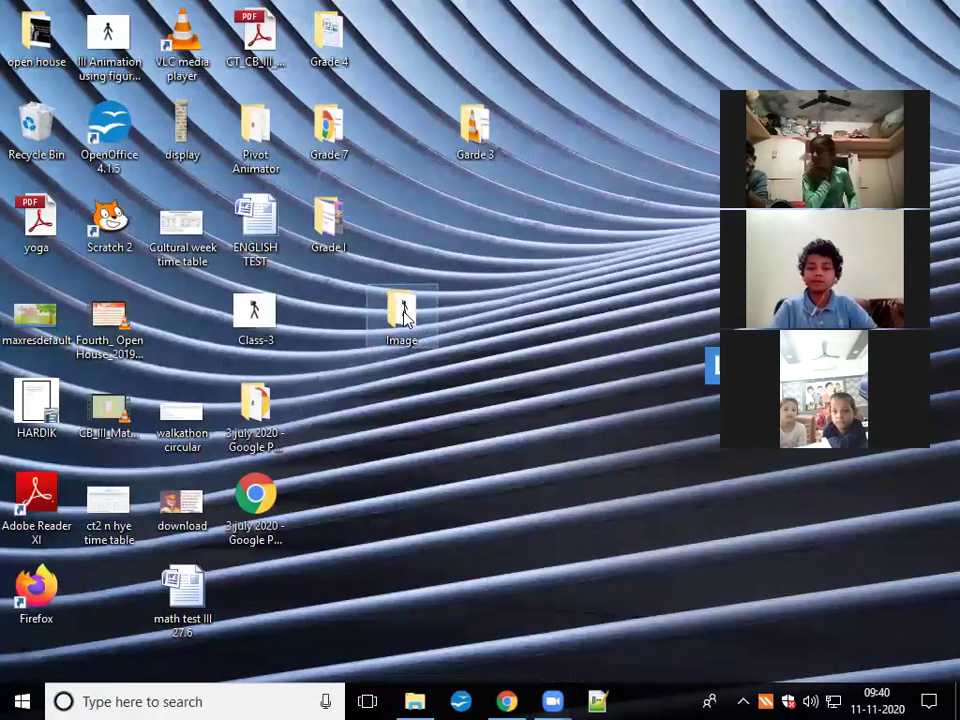
Move the image file 1 from the Image folder back to the desktop with Cut and Paste, placing it beside Class-3
double_click(390, 313)
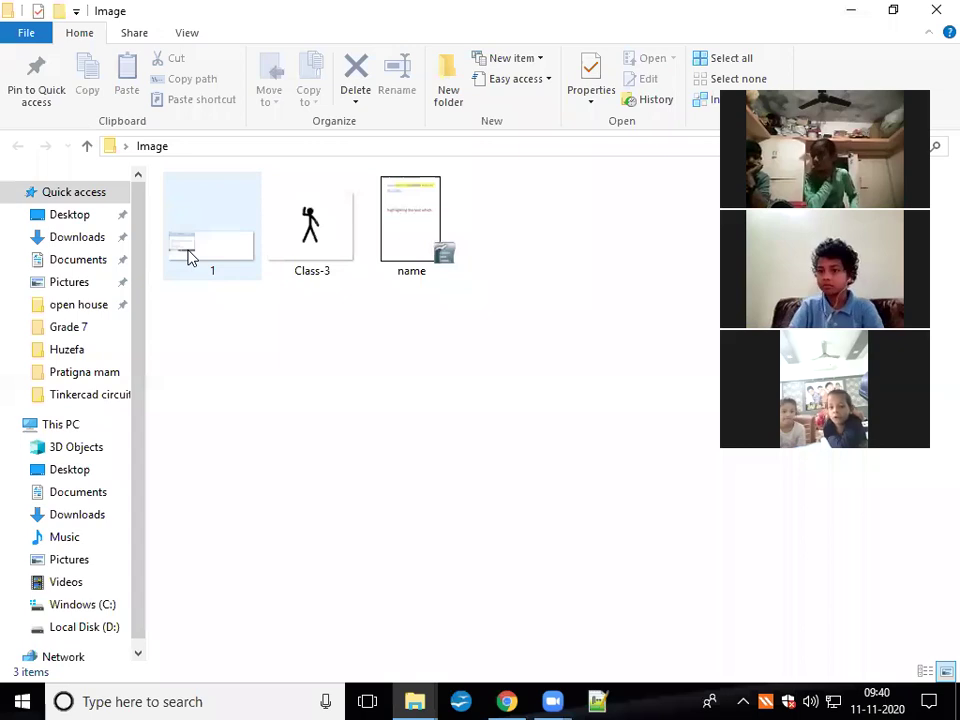
click(190, 256)
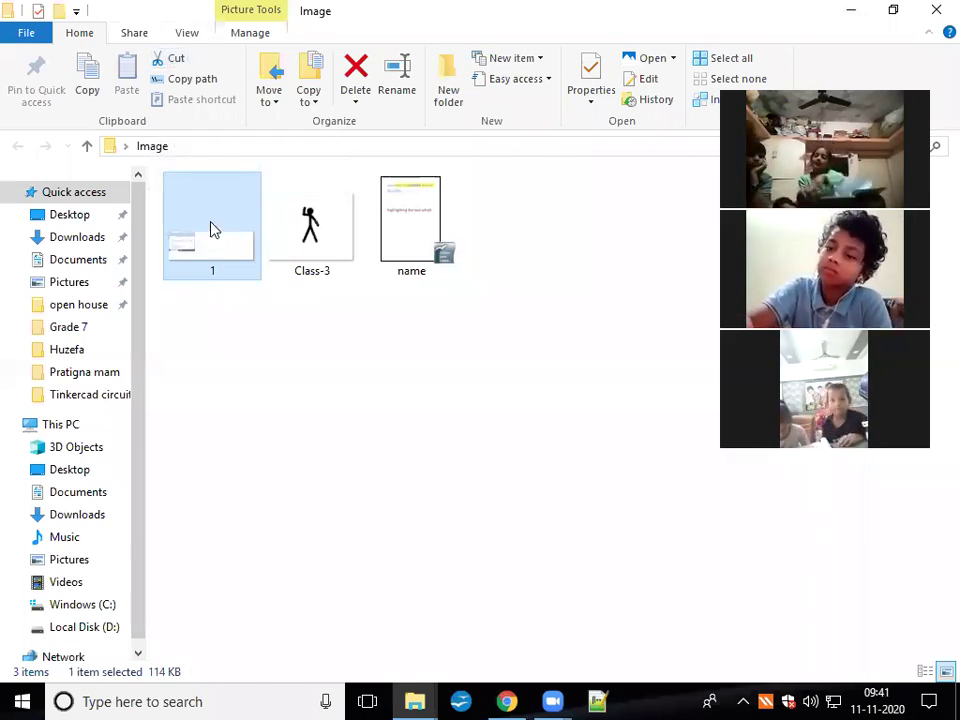
right_click(210, 225)
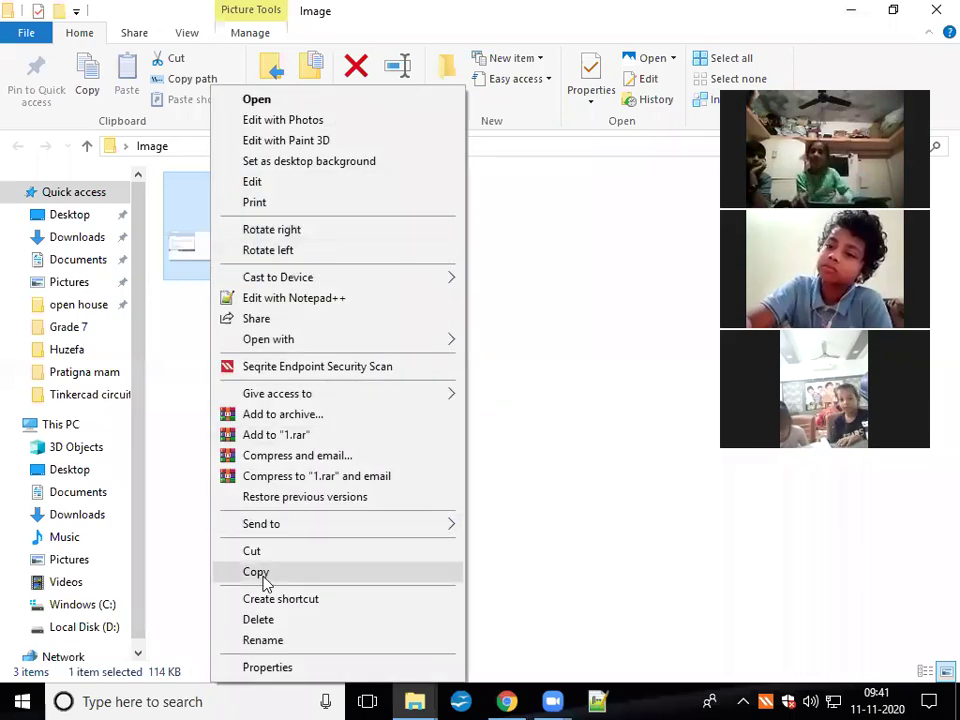
click(178, 256)
key(ctrl+c)
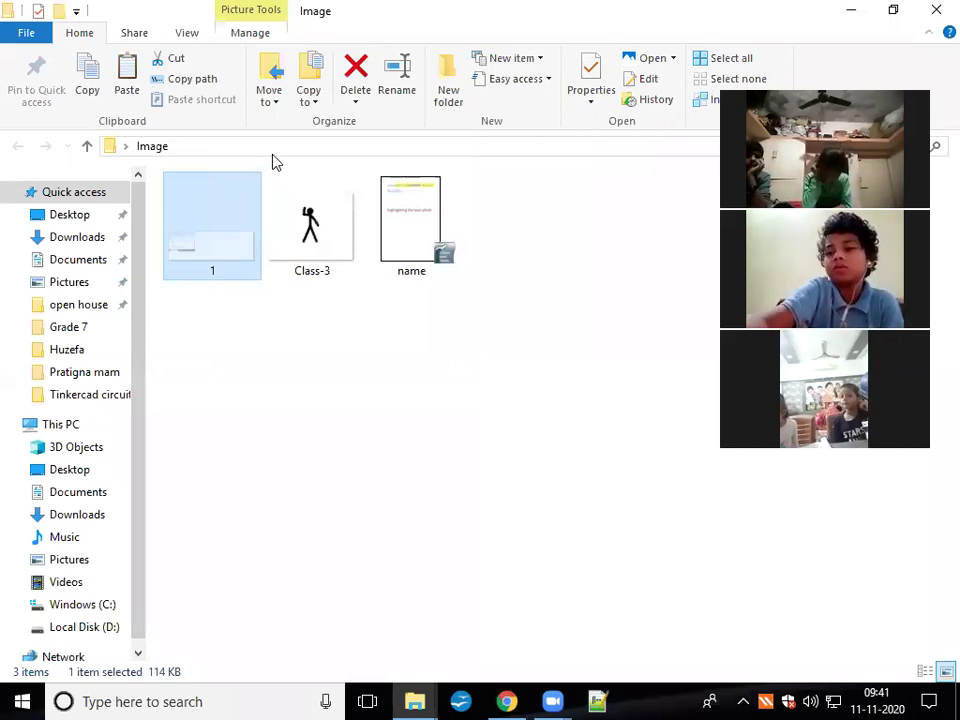
click(851, 10)
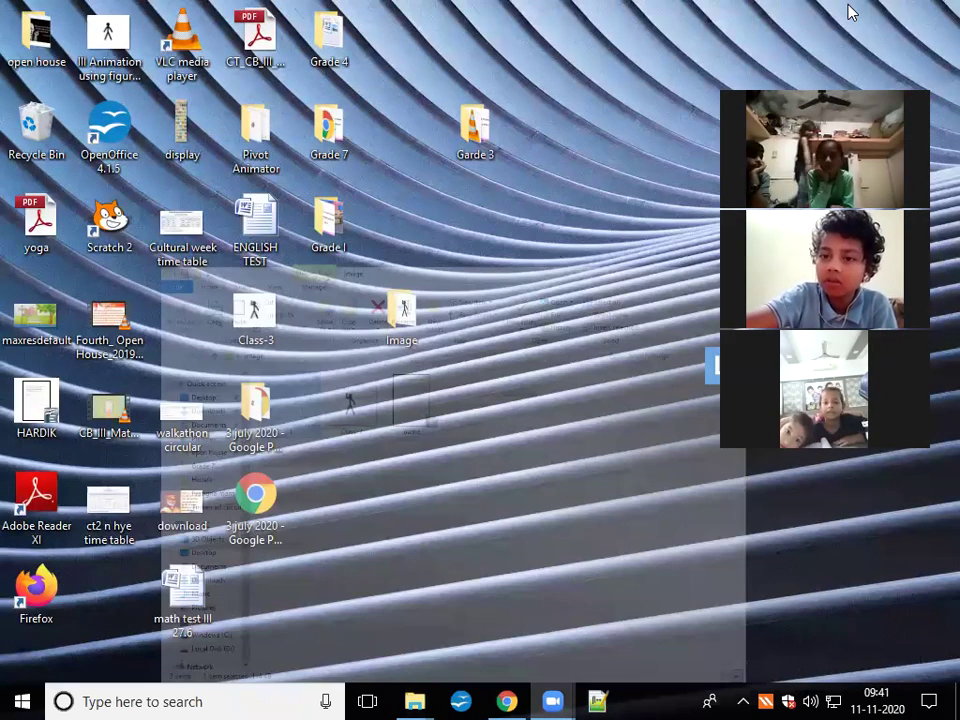
right_click(476, 269)
key(Return)
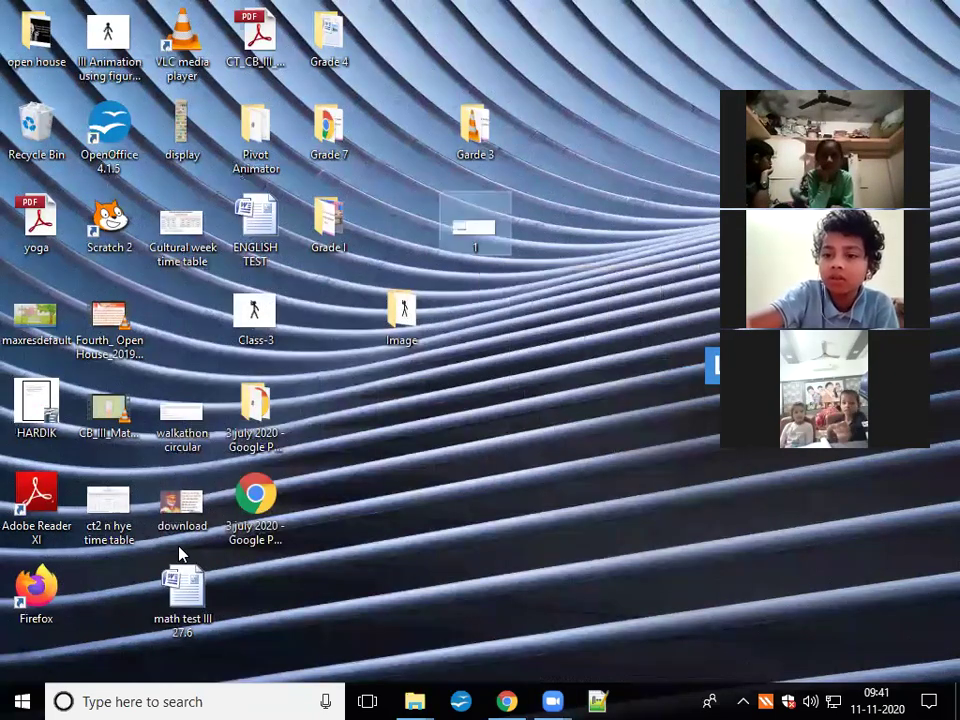
drag(491, 221, 185, 322)
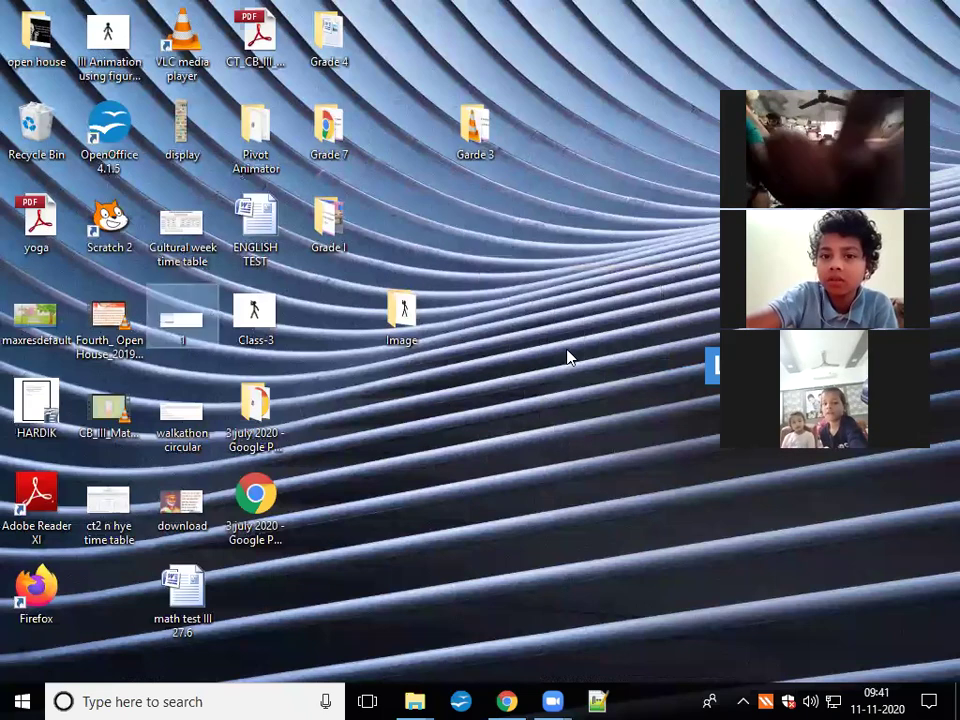
Move the name document out of the Image folder onto the desktop and place it between Firefox and math test III 27.6
double_click(389, 323)
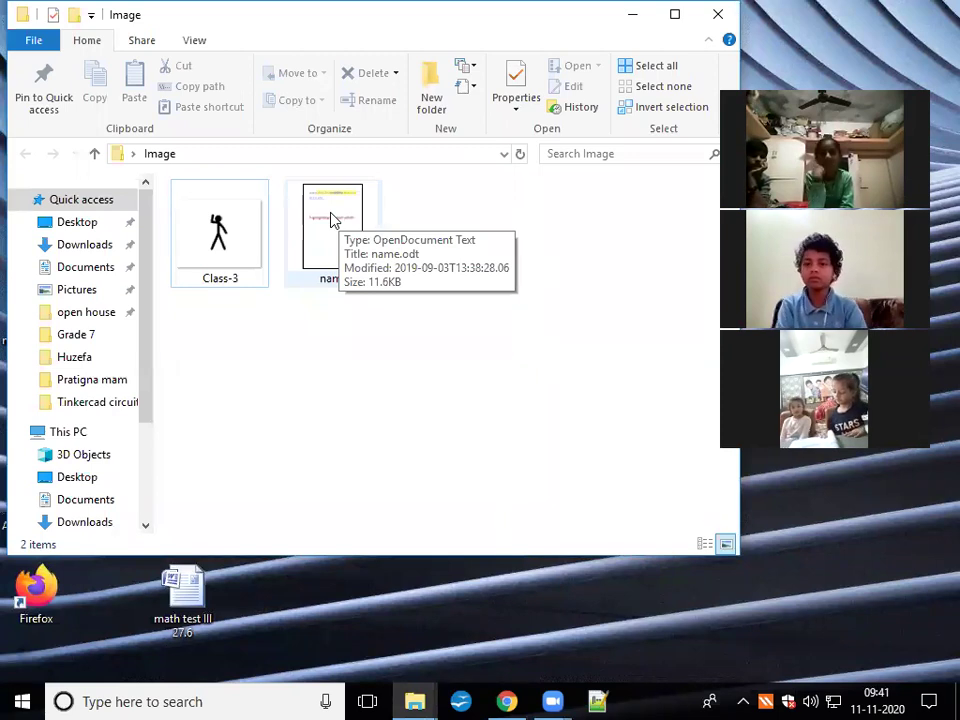
click(333, 220)
drag(333, 222, 470, 642)
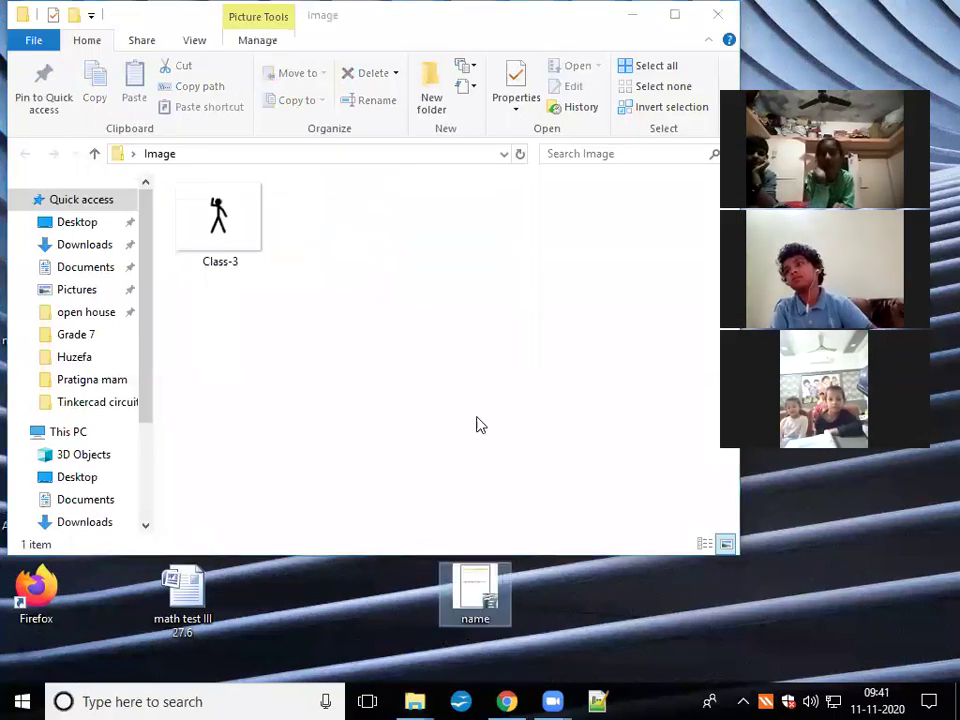
click(720, 16)
drag(474, 590, 115, 593)
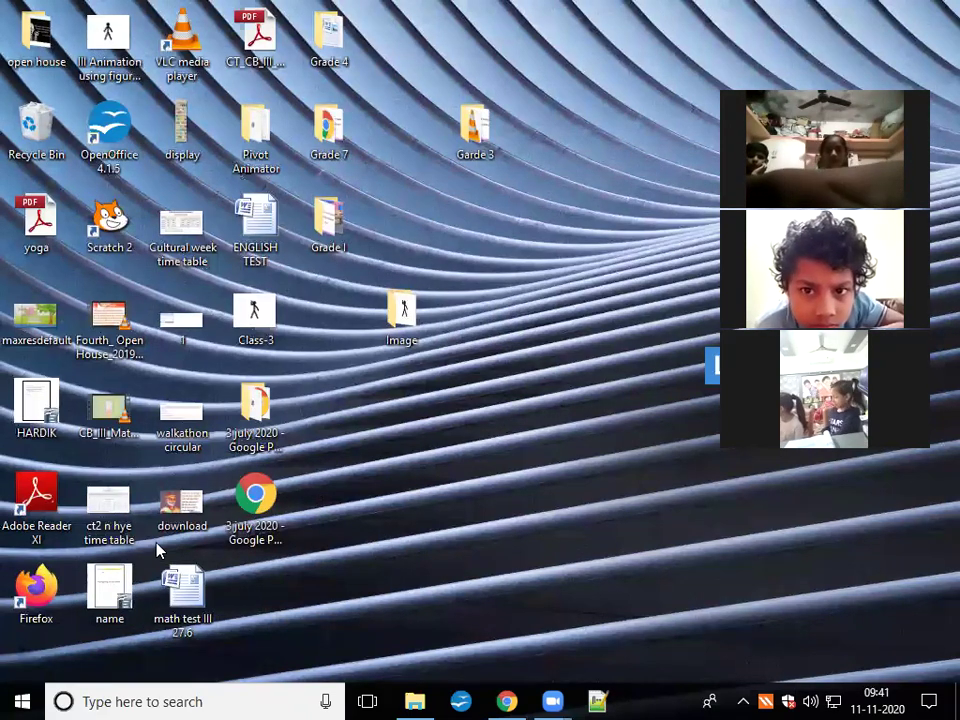
Review the e-book's Cut and Paste instructions for moving files in Chrome and return to the desktop
click(505, 701)
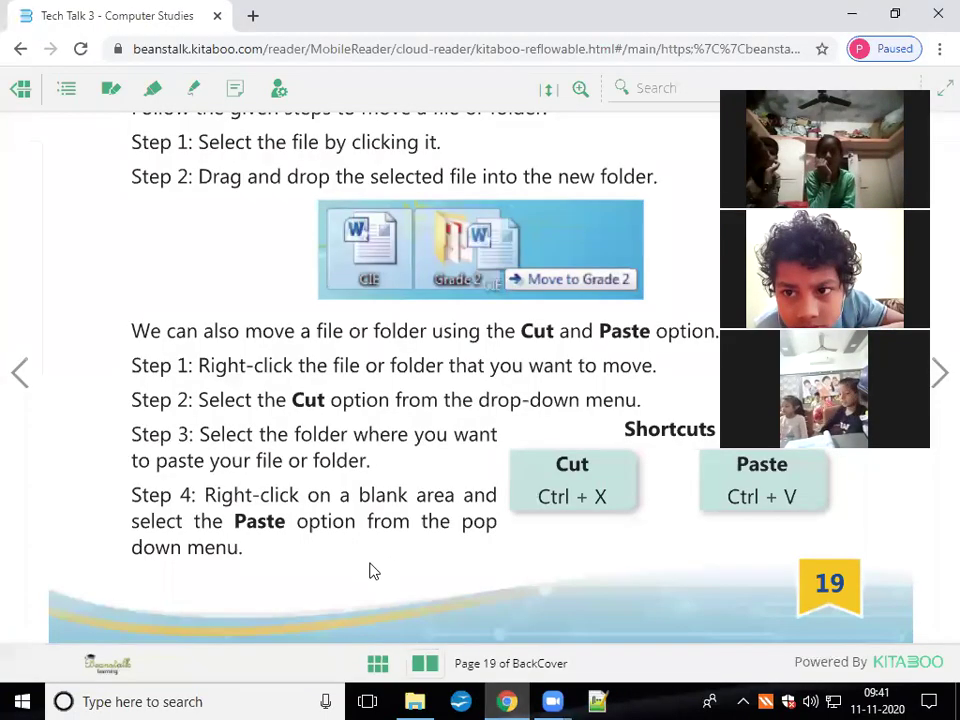
click(938, 507)
scroll(513, 551, down, 10)
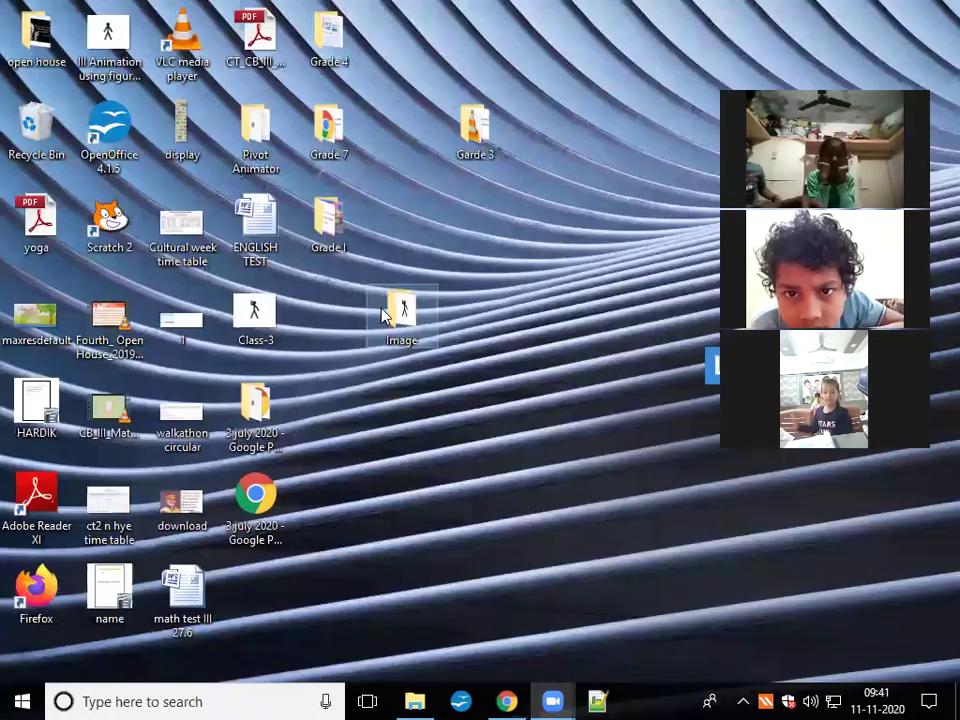
click(506, 700)
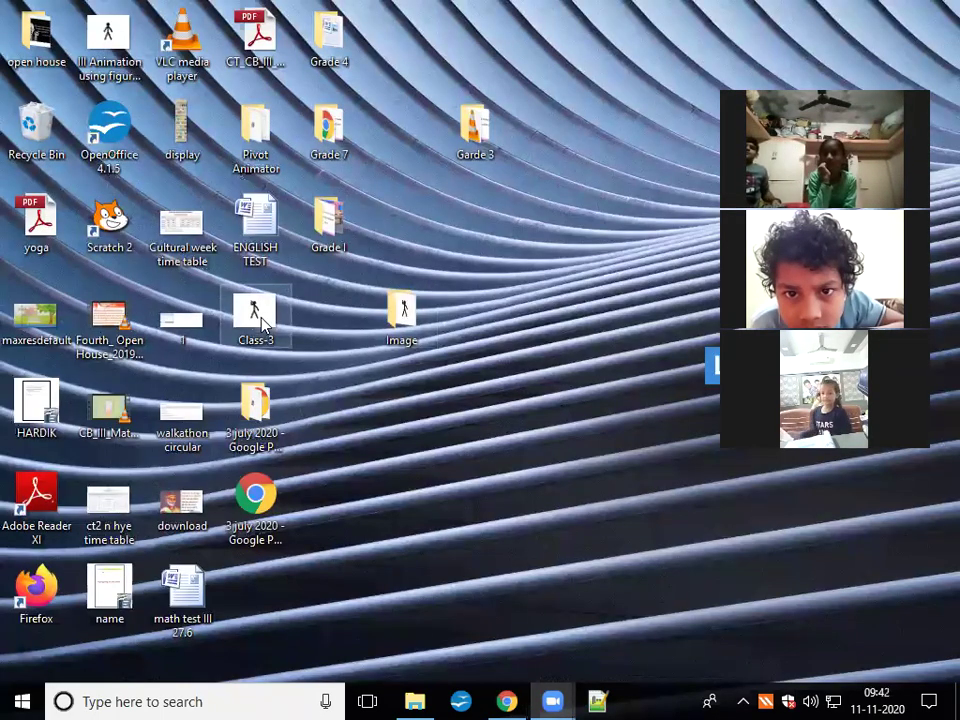
Delete the Class-3 image from inside the desktop's Image folder, and delete the Image folder itself from the desktop
double_click(418, 312)
click(676, 16)
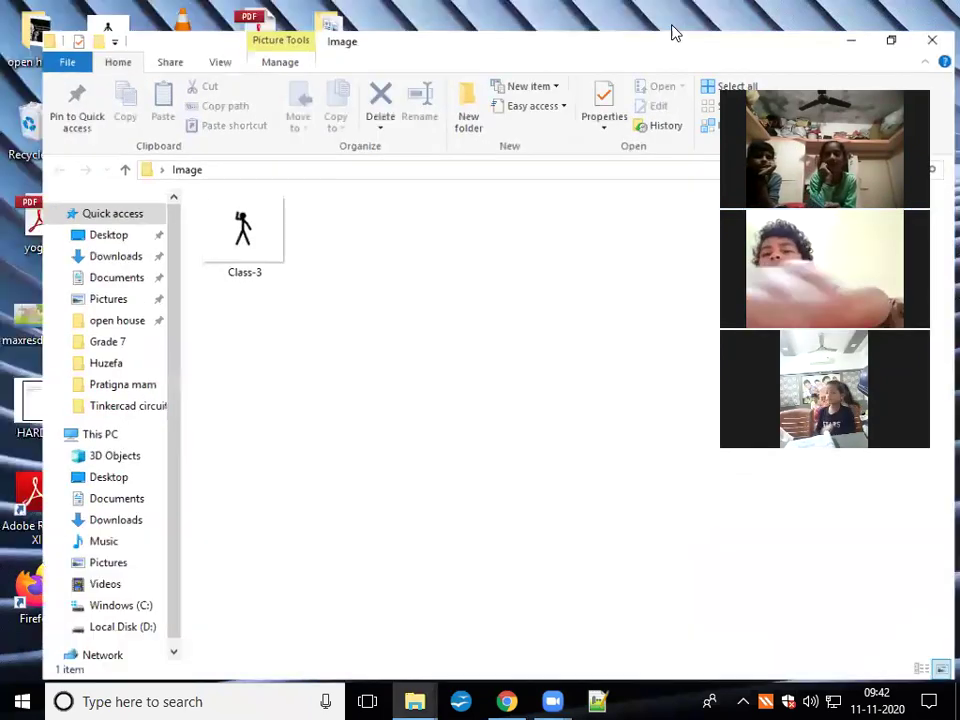
click(204, 214)
right_click(204, 216)
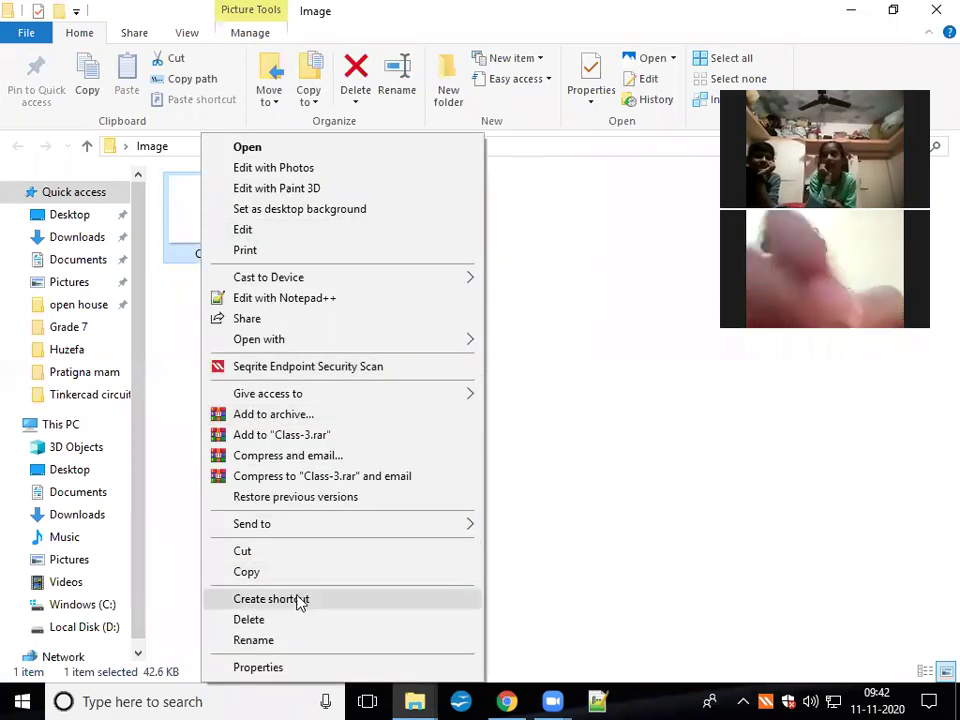
click(249, 621)
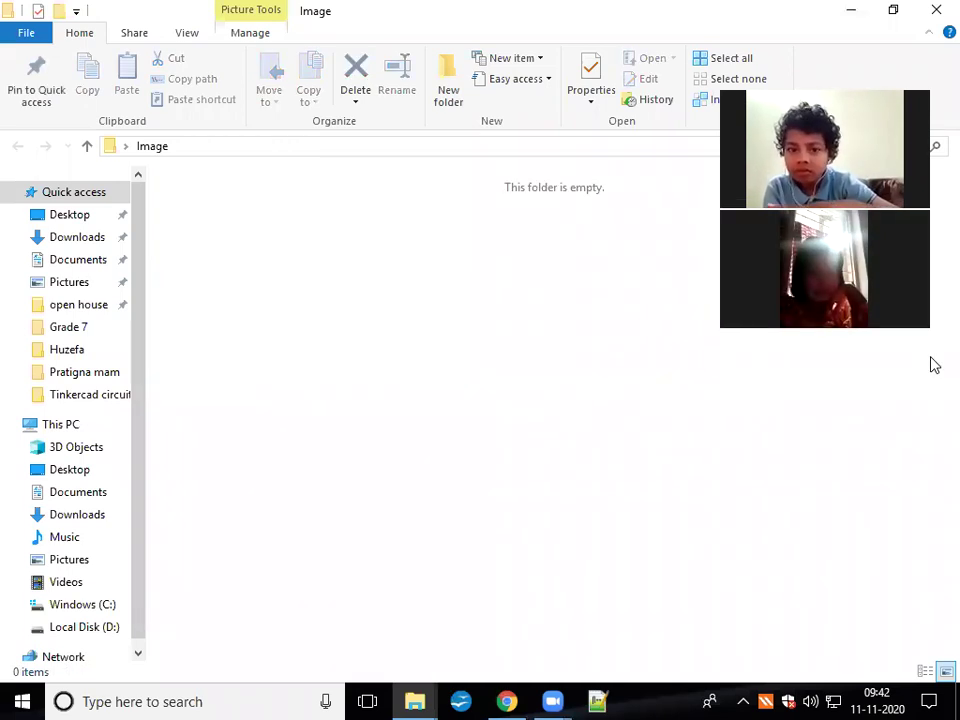
click(936, 10)
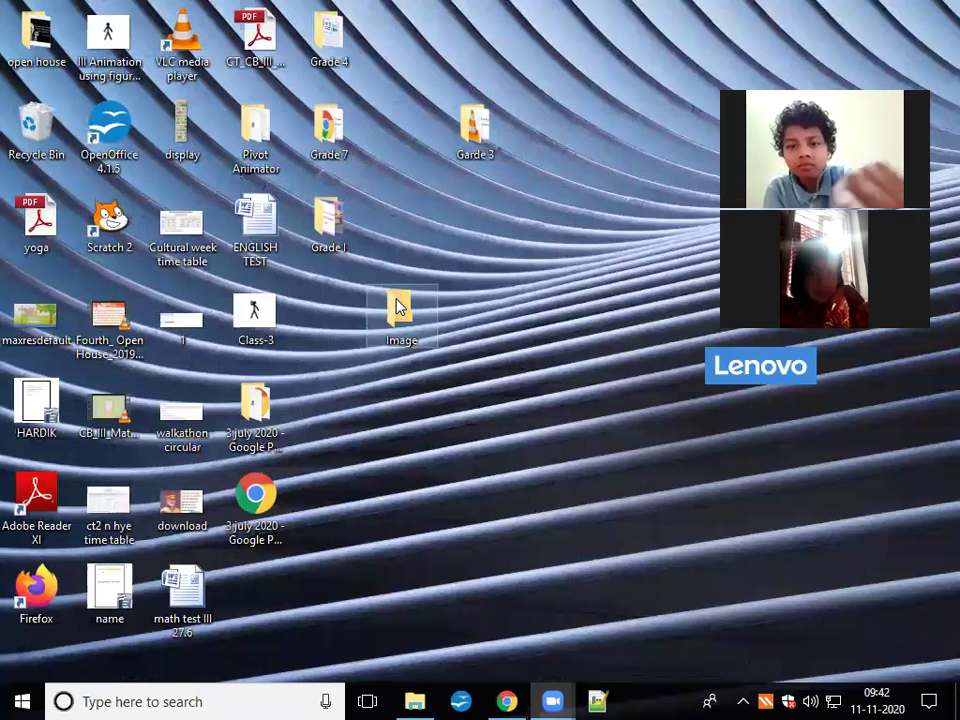
right_click(397, 307)
click(435, 622)
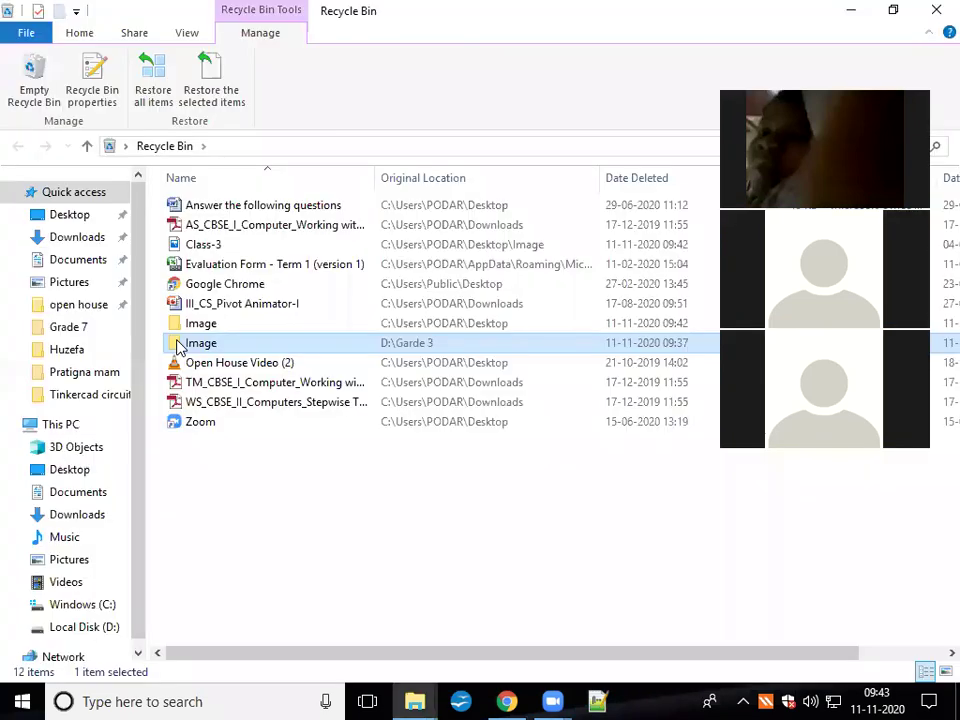
Restore only the Image folder that was deleted from the desktop out of the Recycle Bin and place it below Garde 3
click(369, 323)
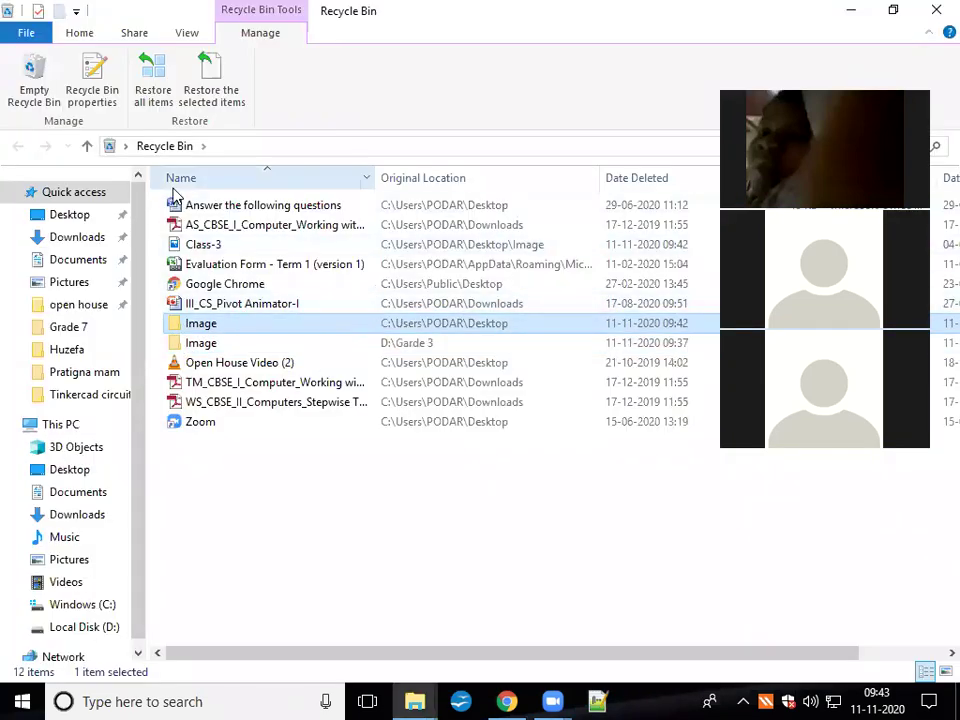
click(155, 86)
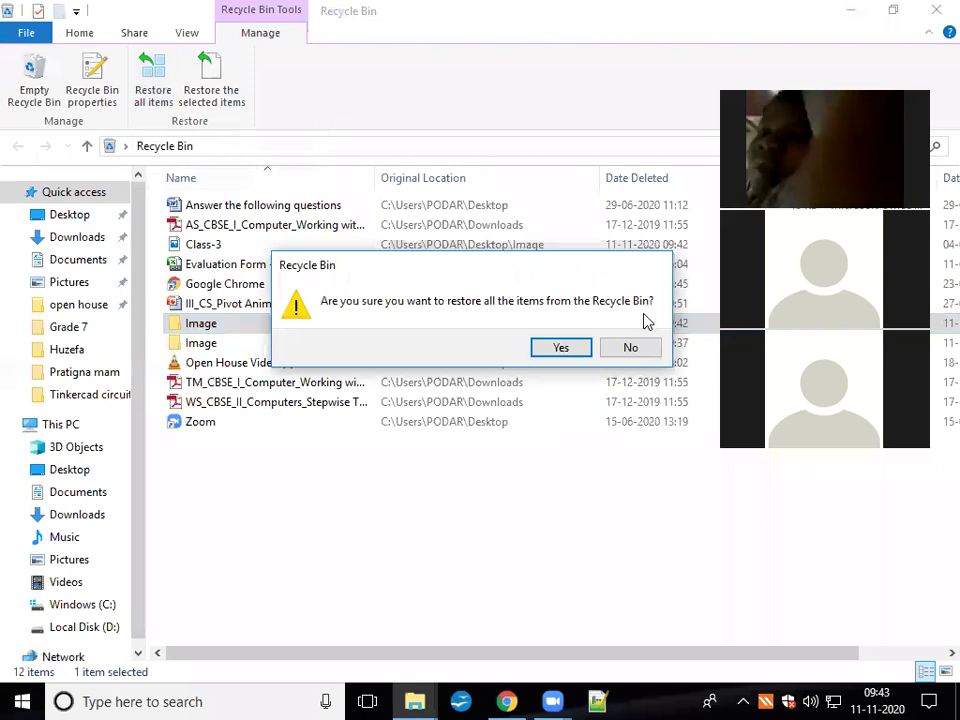
click(630, 350)
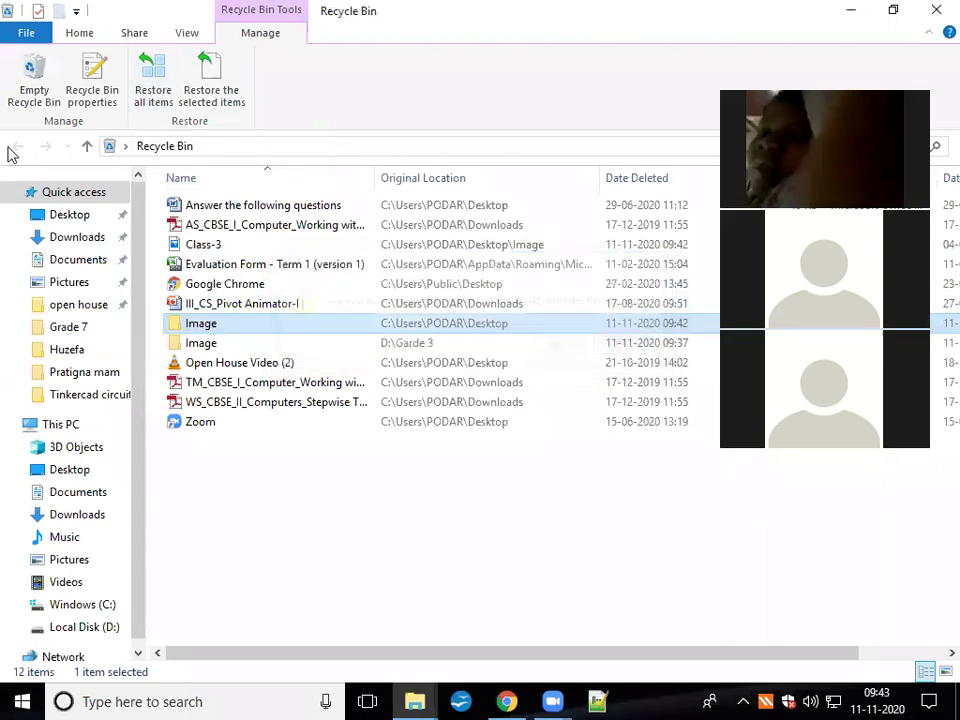
click(205, 93)
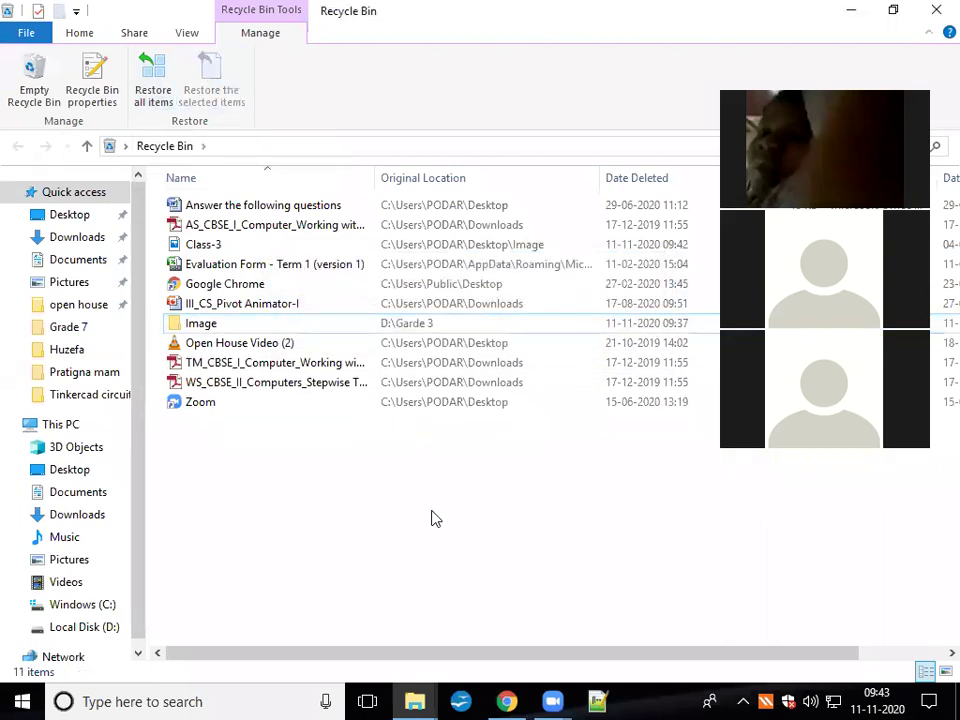
click(851, 12)
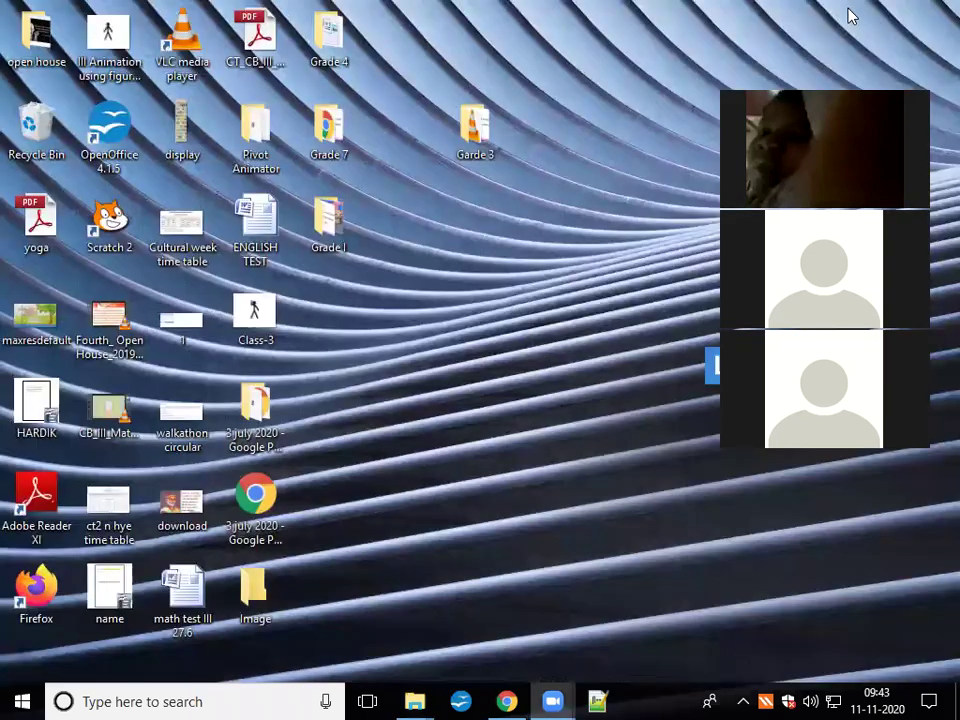
drag(255, 592, 476, 289)
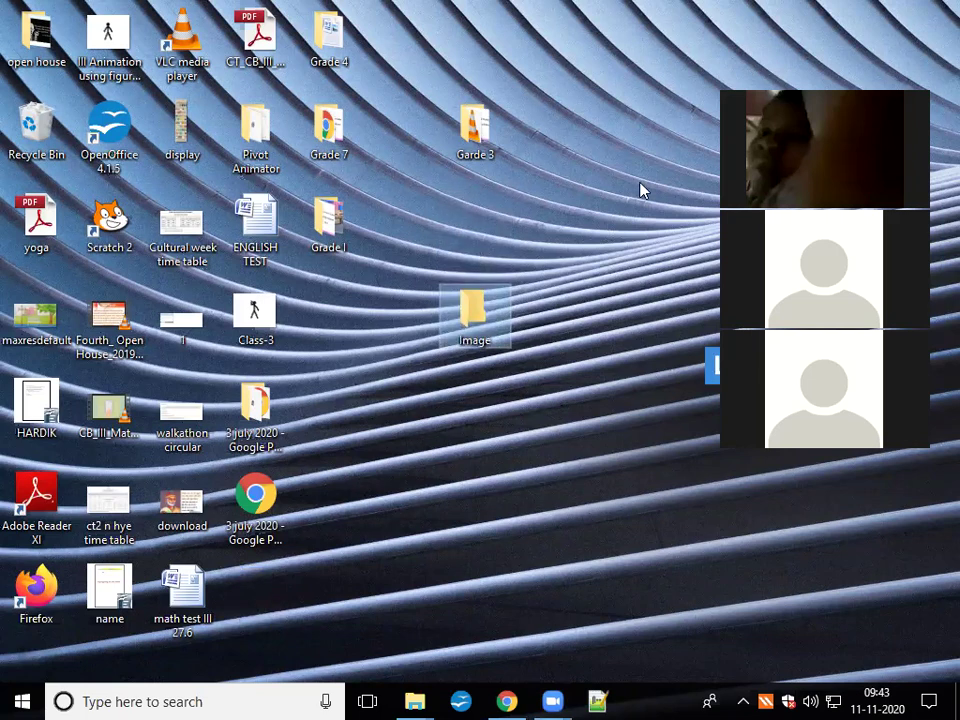
Restore the Class-3 image from the Recycle Bin and check the contents of the Image folder and the bin
double_click(34, 133)
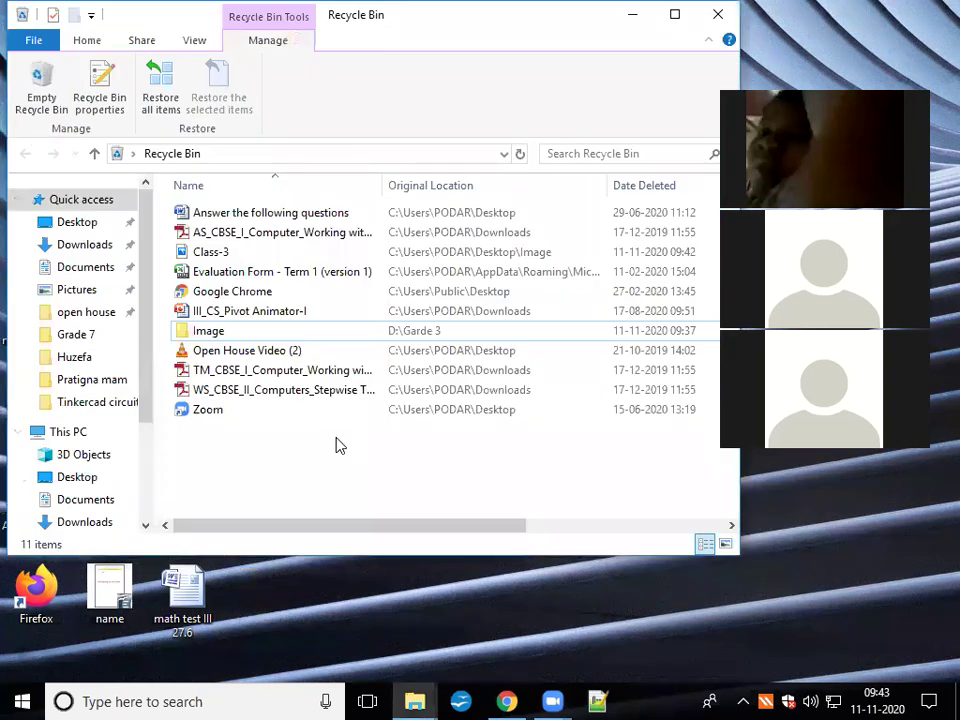
click(211, 256)
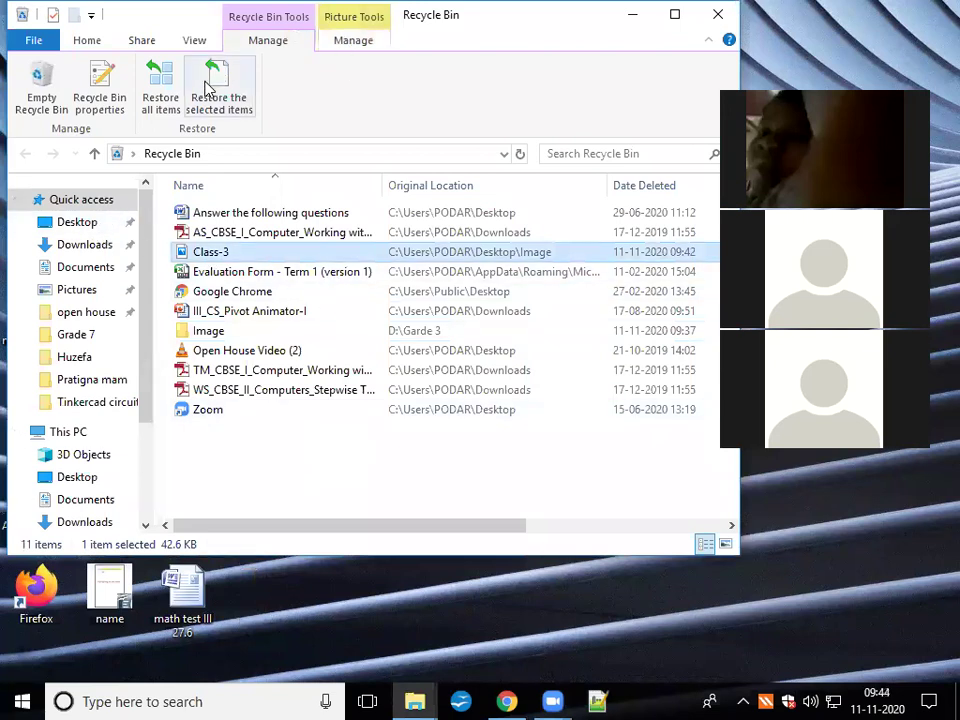
click(203, 102)
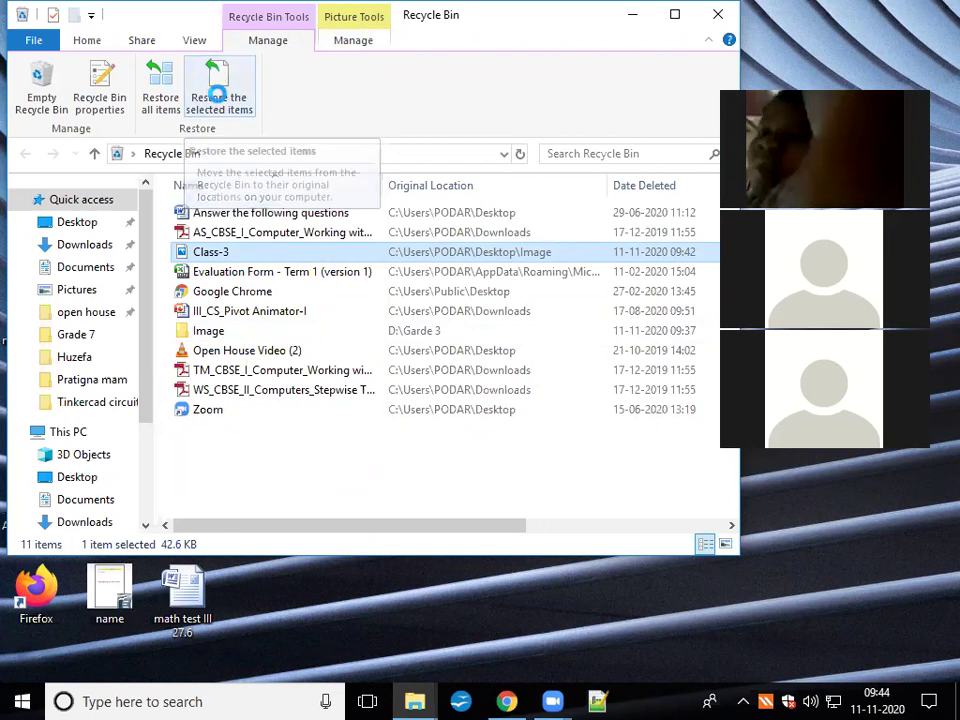
click(718, 14)
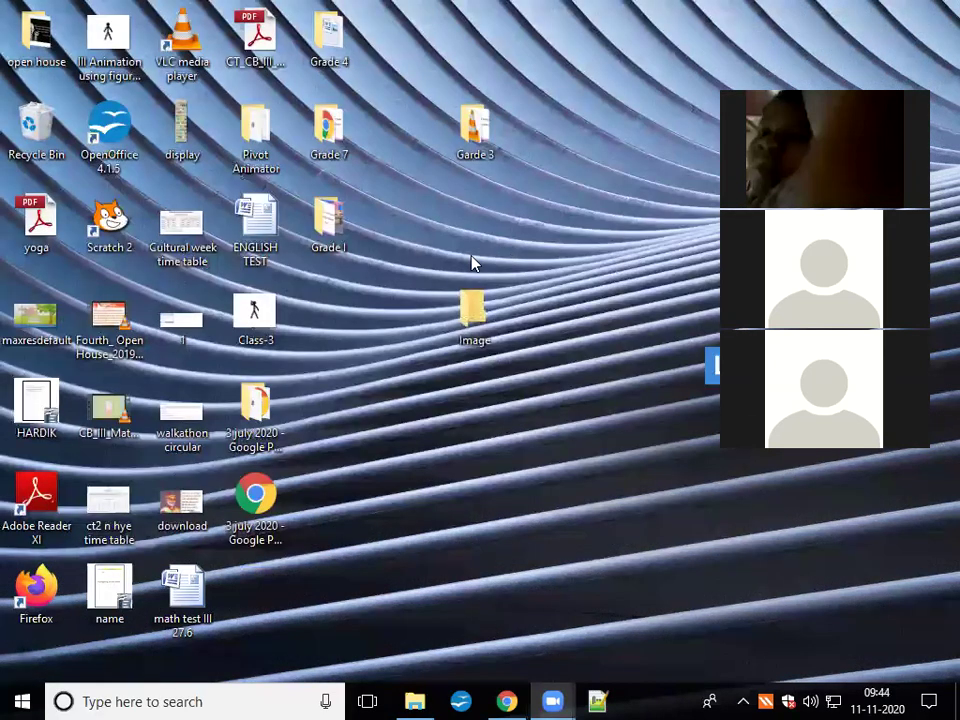
double_click(473, 323)
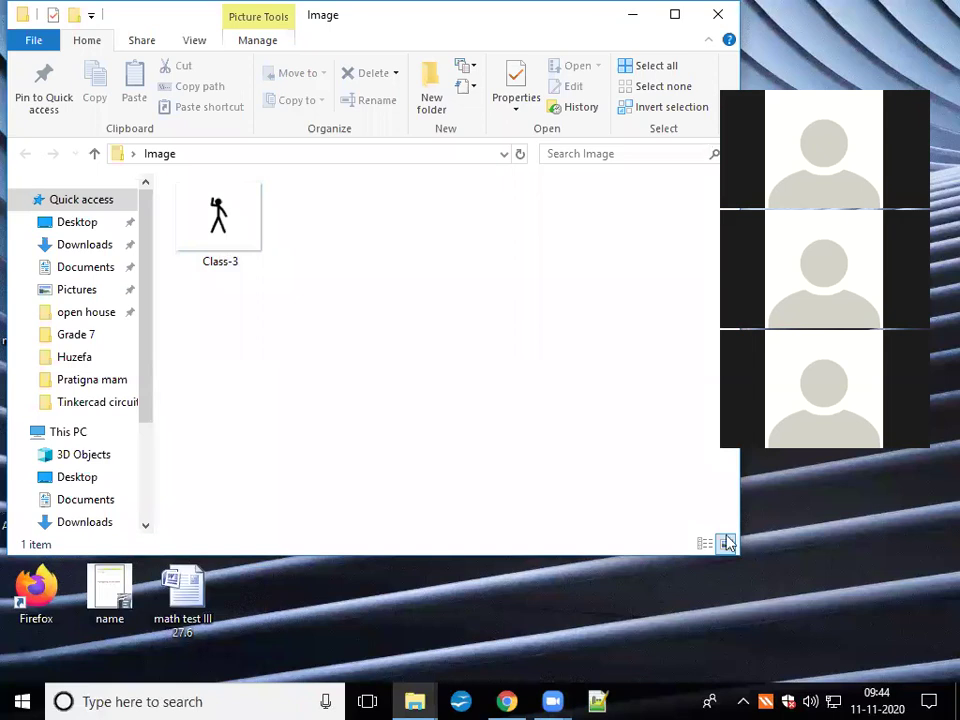
key(alt+F4)
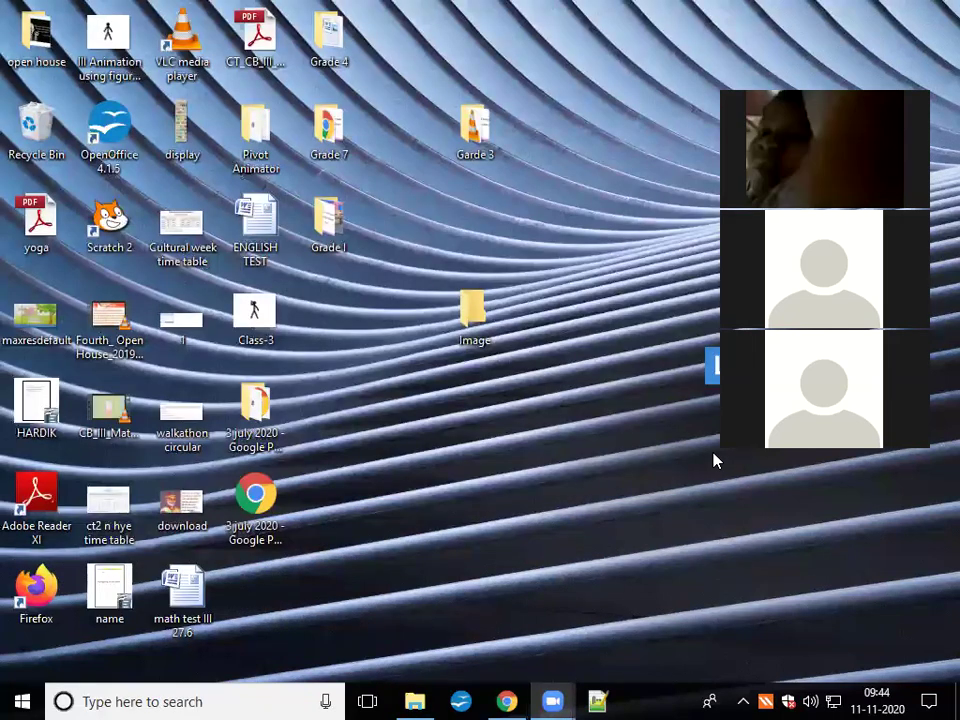
double_click(20, 135)
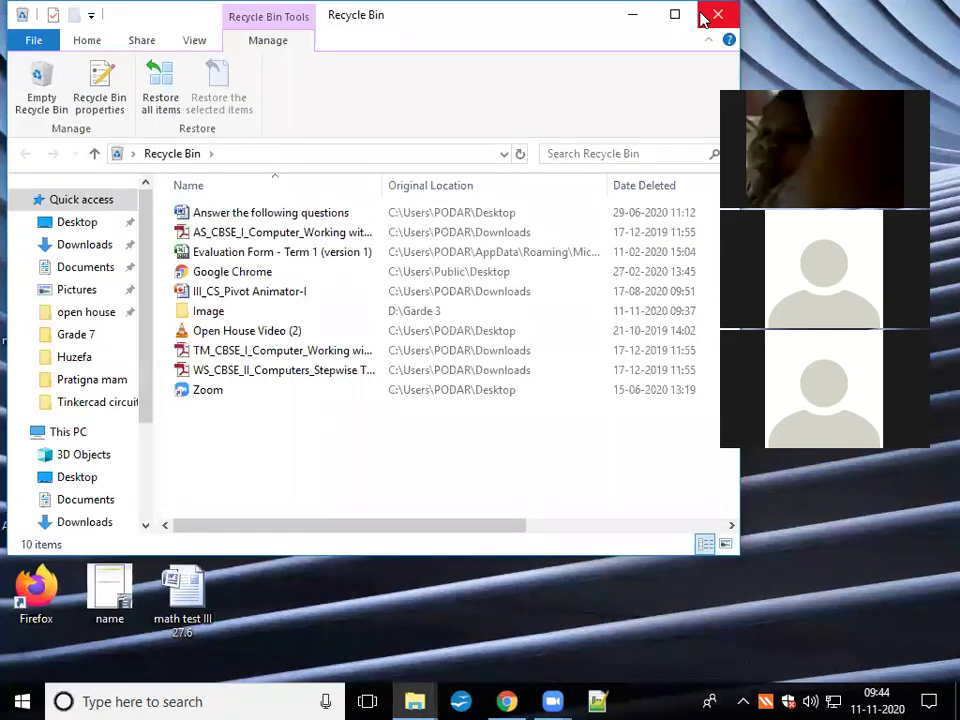
click(705, 16)
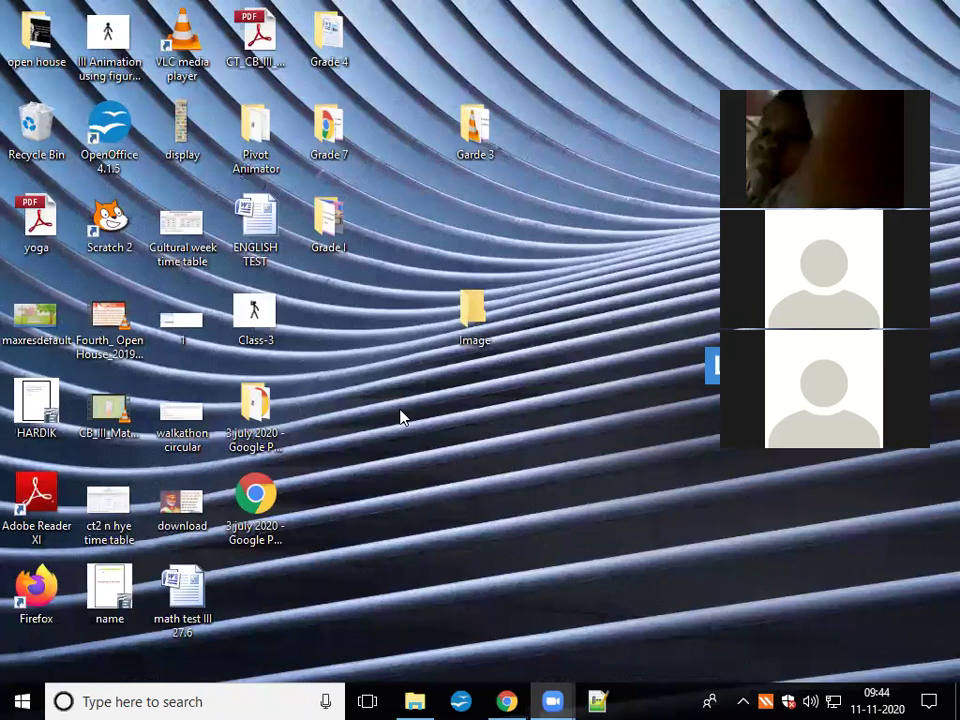
Permanently delete the Class-3 image from the Image folder, bypassing the Recycle Bin, and check the bin's contents
double_click(471, 318)
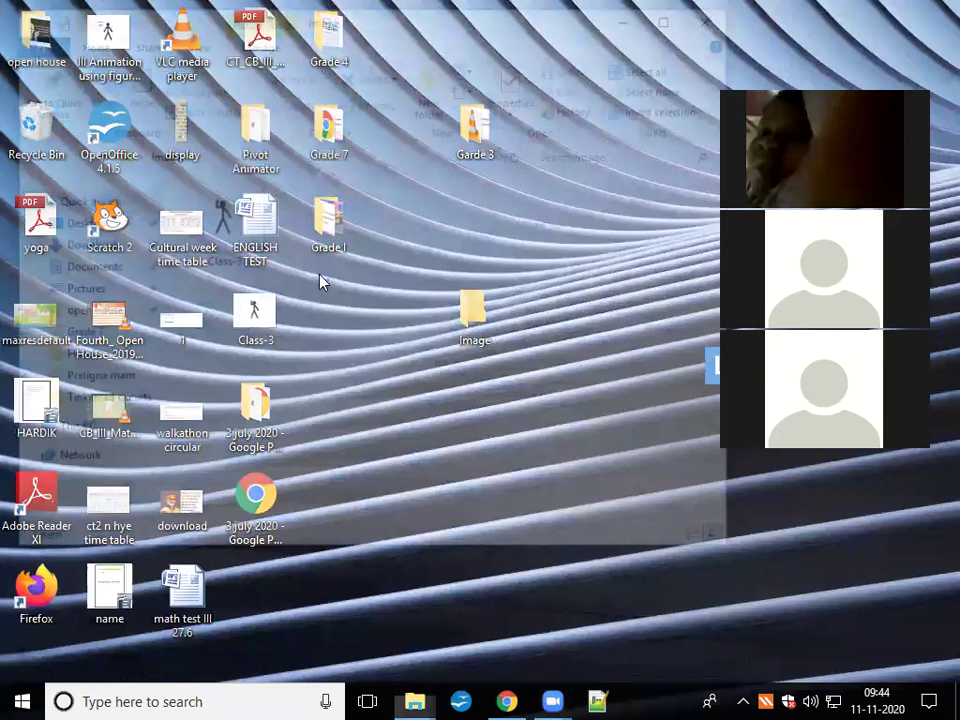
click(229, 228)
click(675, 14)
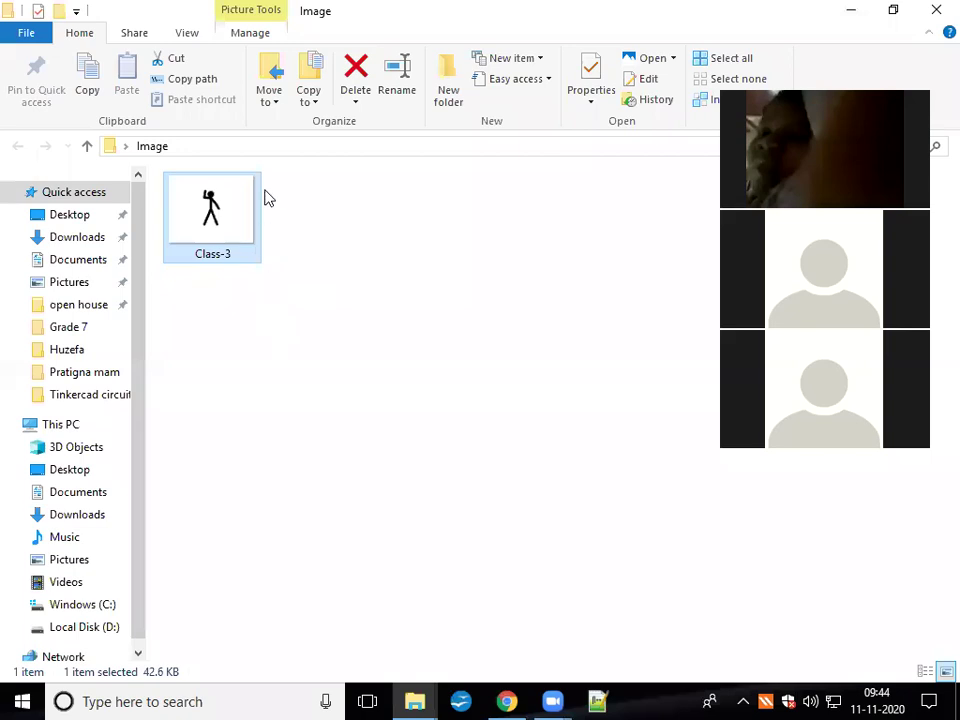
right_click(195, 211)
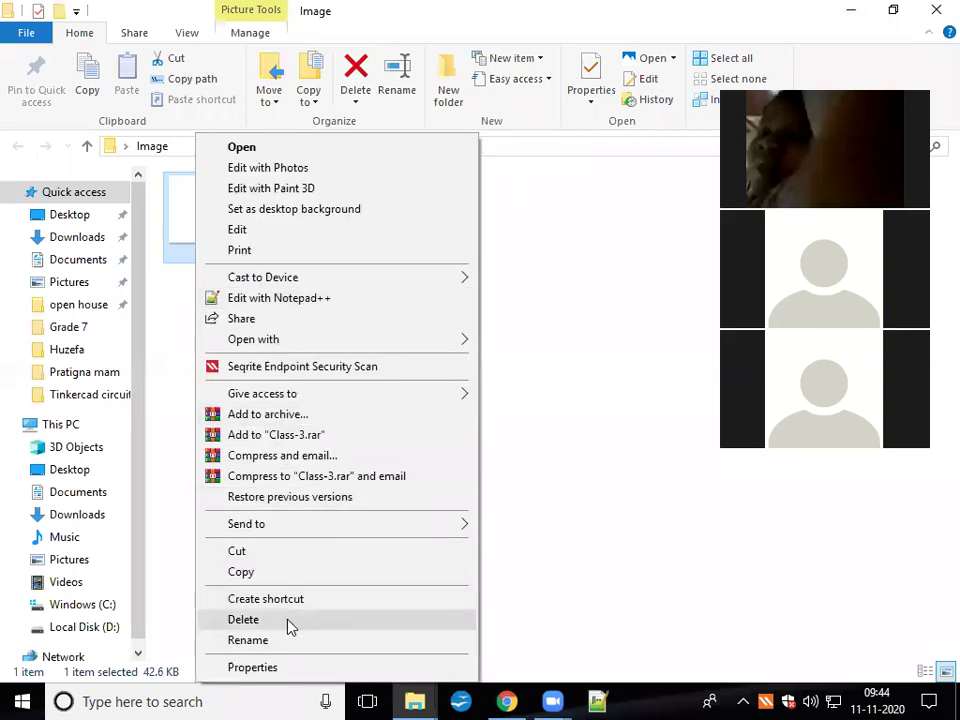
click(489, 369)
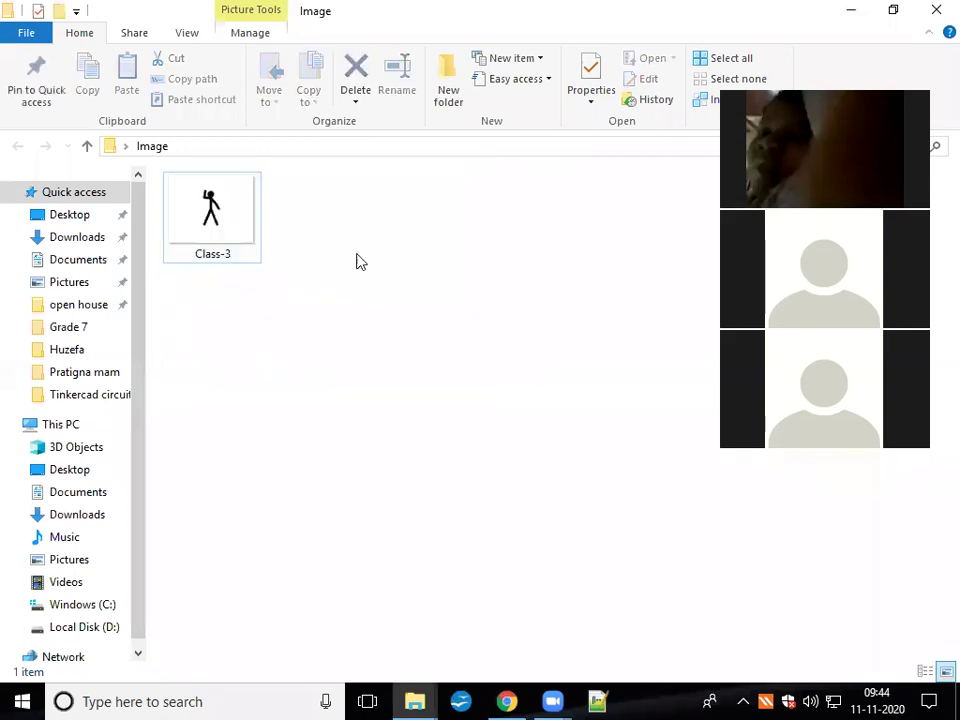
click(190, 238)
key(shift+Delete)
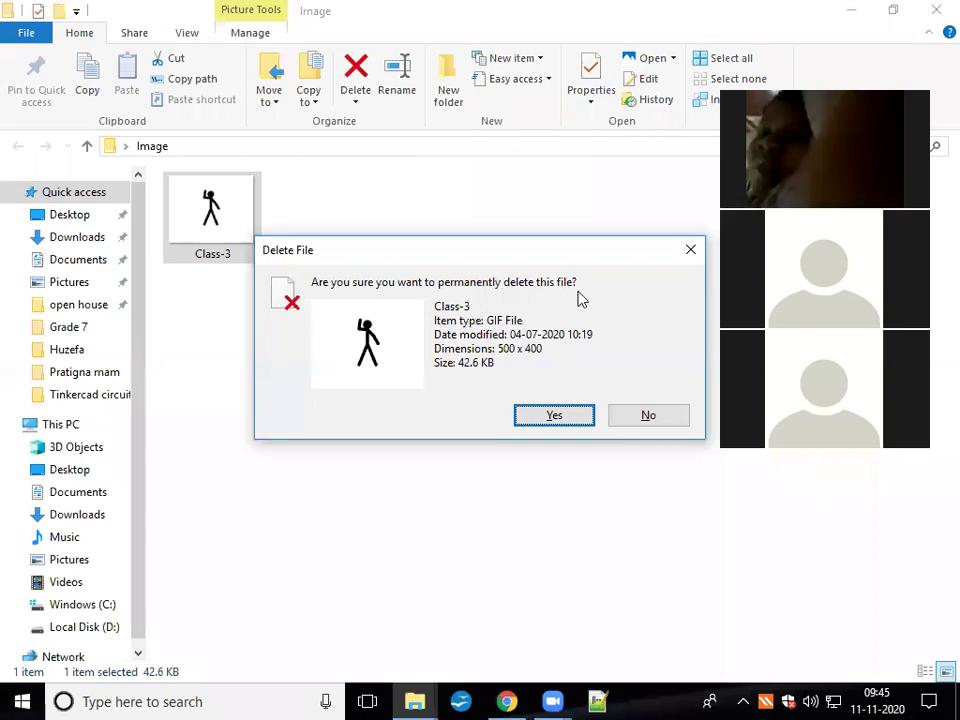
click(555, 422)
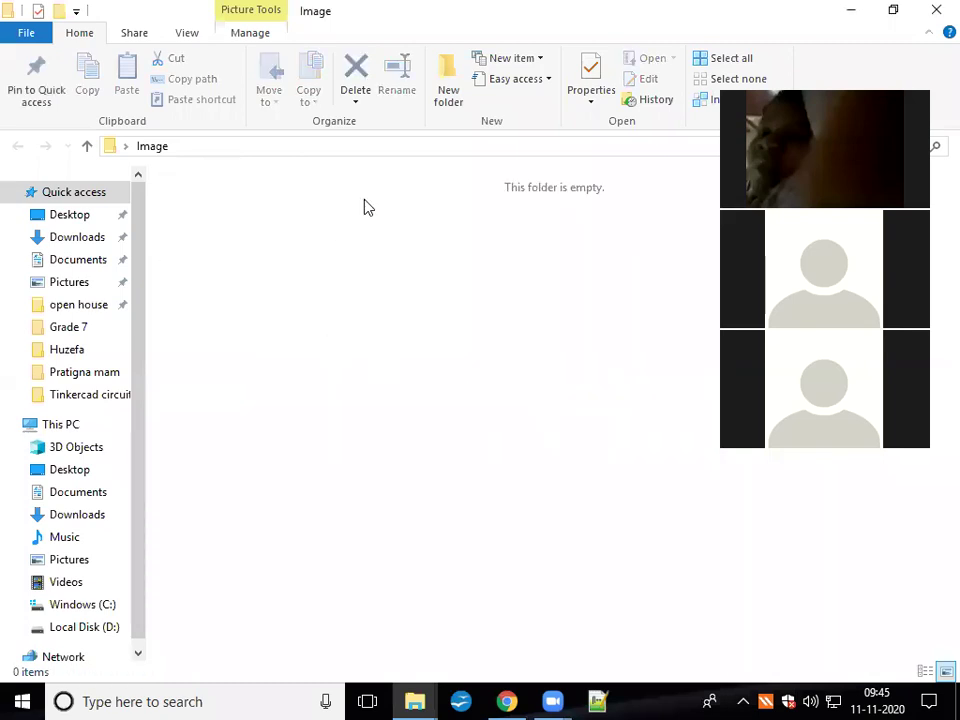
click(936, 9)
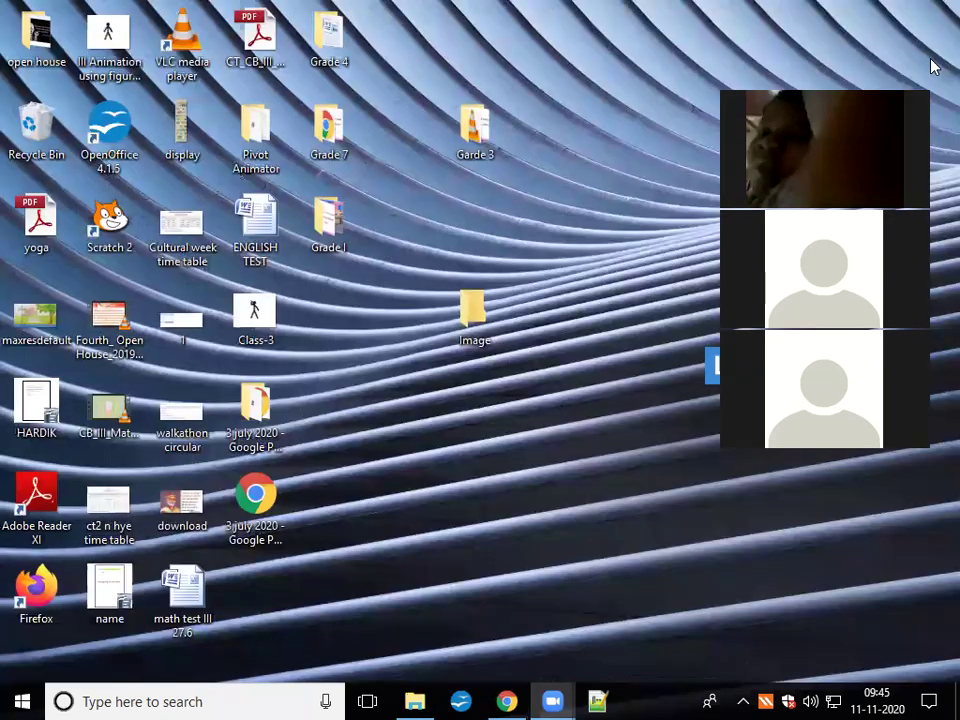
double_click(36, 128)
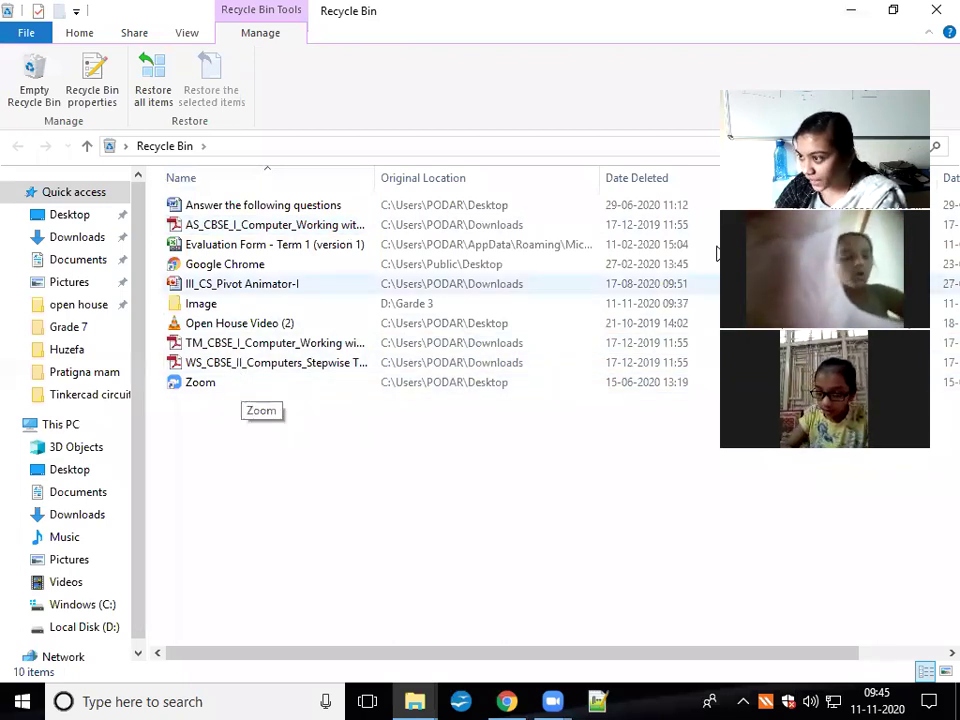
click(850, 10)
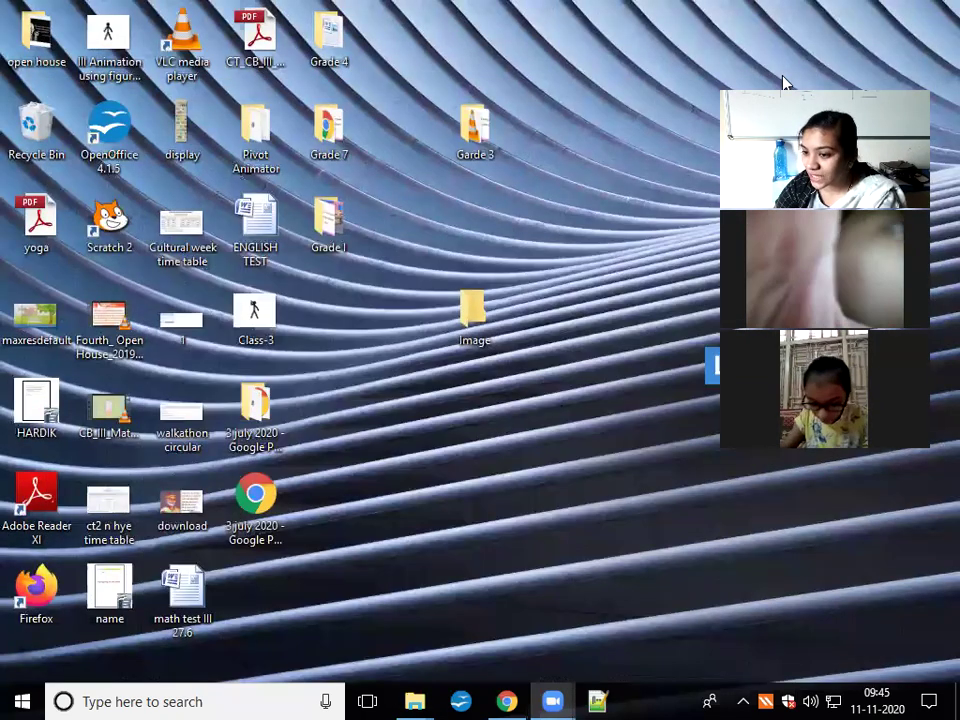
Rename the desktop's Image folder as My folder and permanently delete it
right_click(466, 318)
click(463, 337)
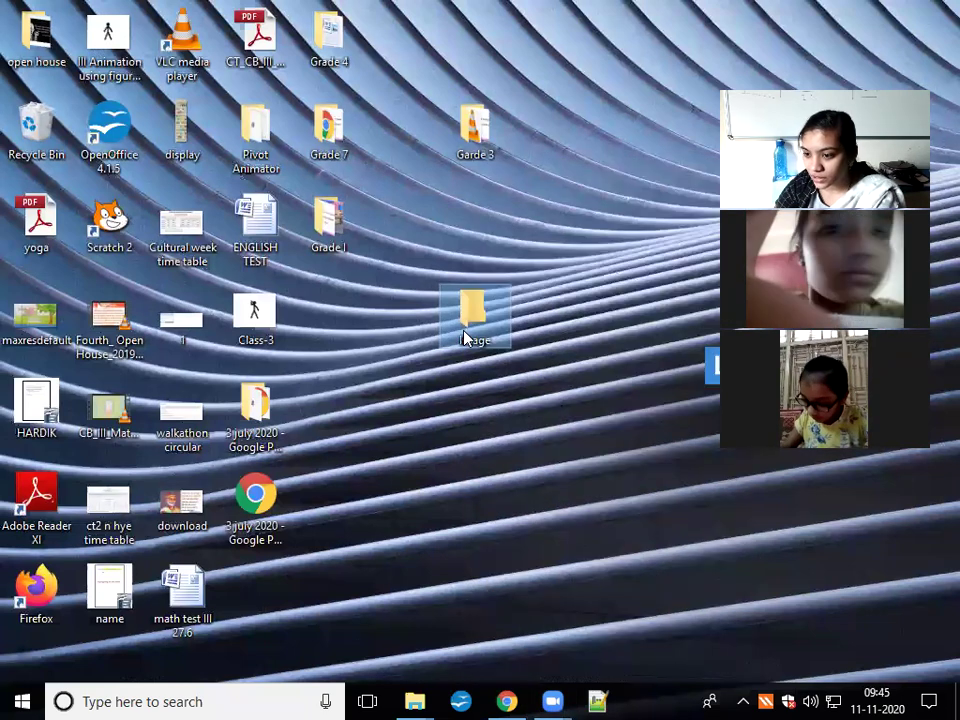
right_click(465, 337)
click(585, 639)
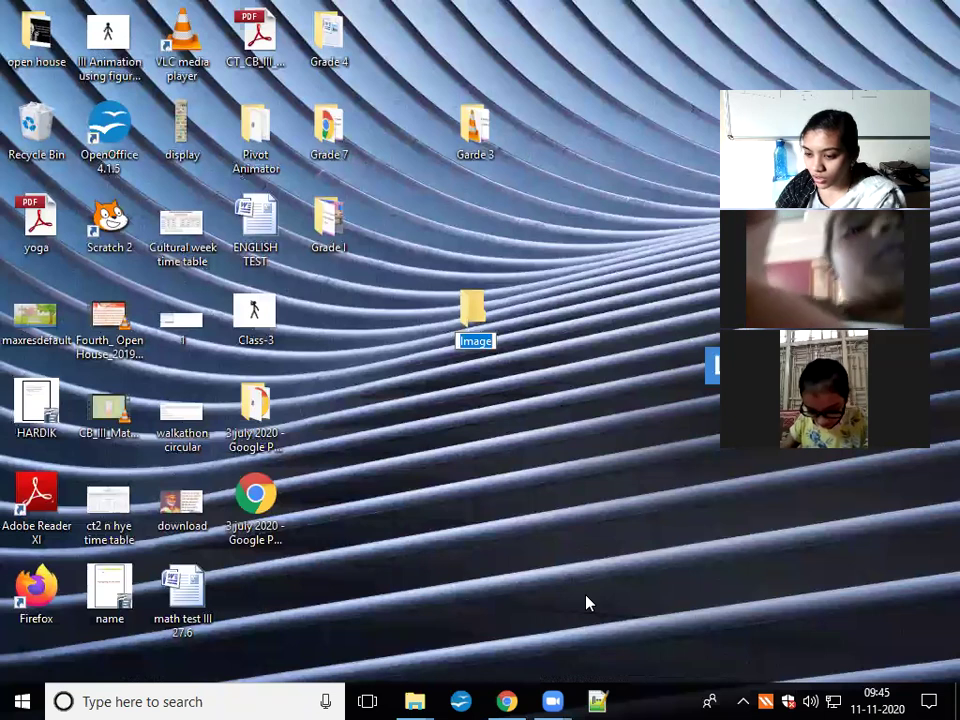
text(My)
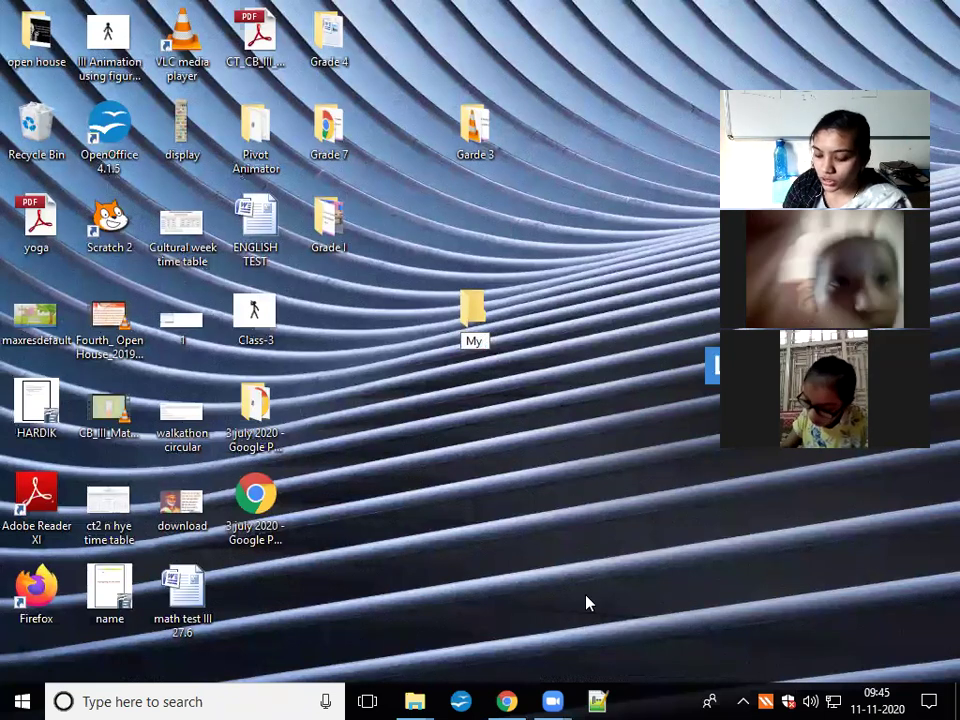
text( folder)
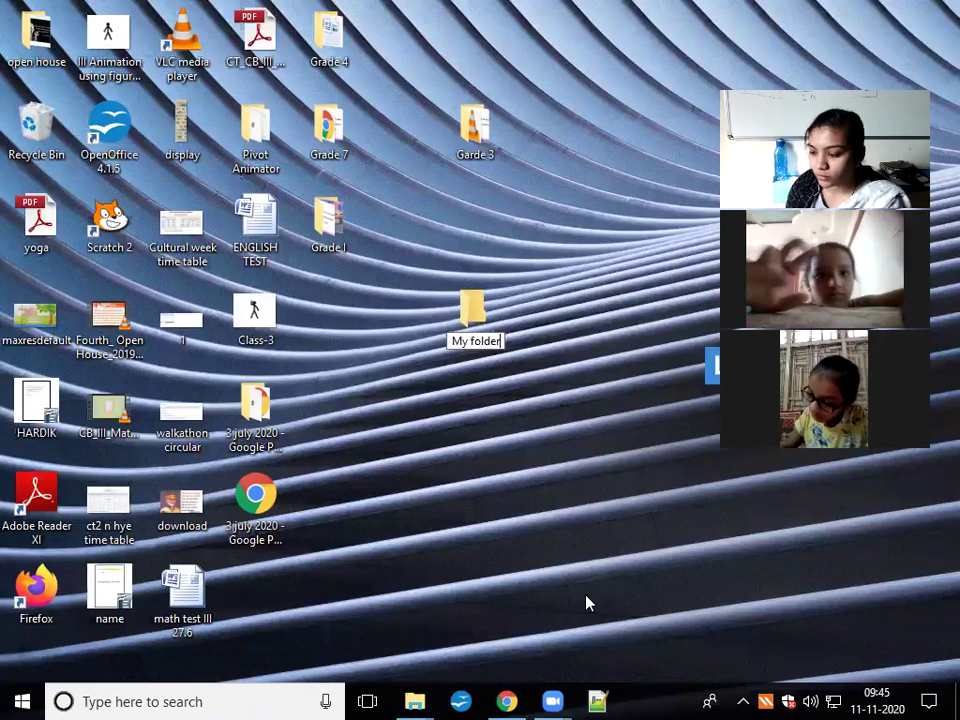
key(Return)
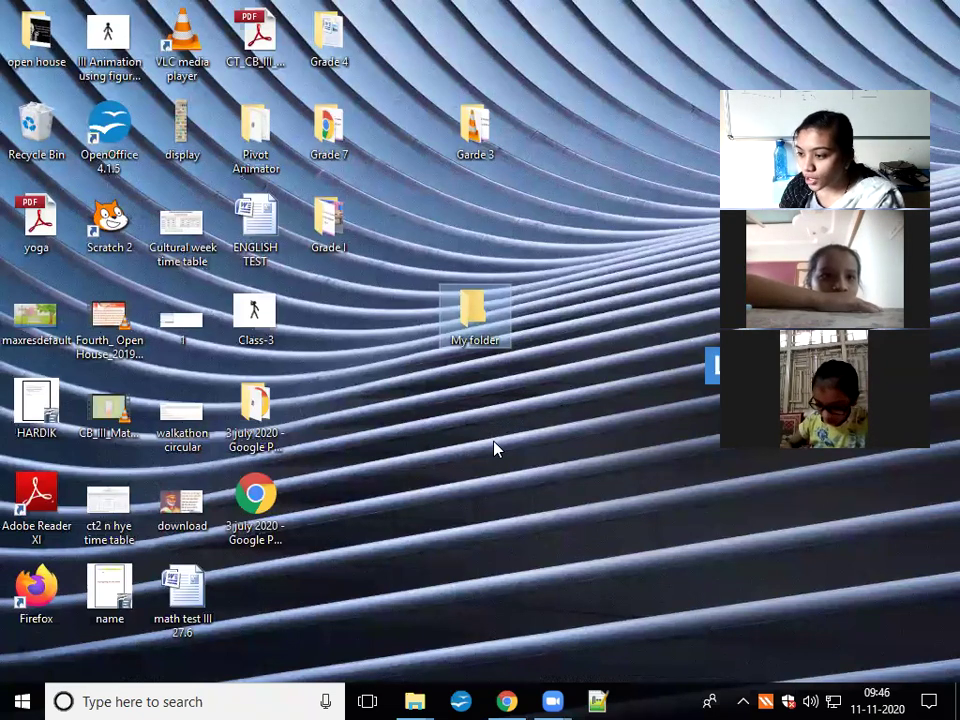
key(shift+Delete)
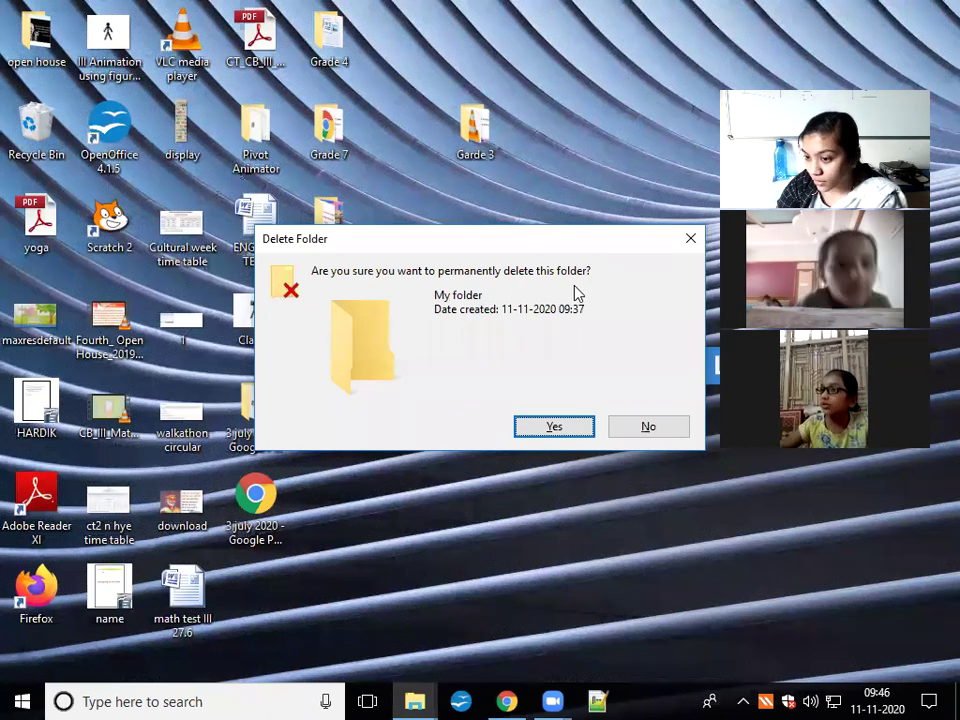
click(550, 427)
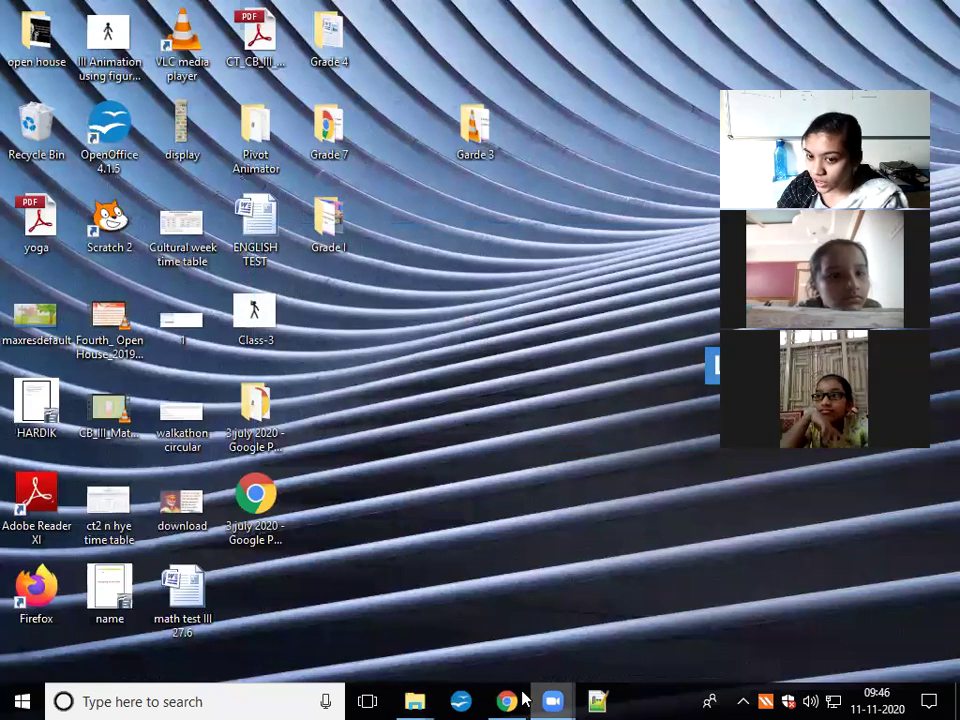
Bring up the Recycle Bin window, close it and refresh the desktop
click(414, 701)
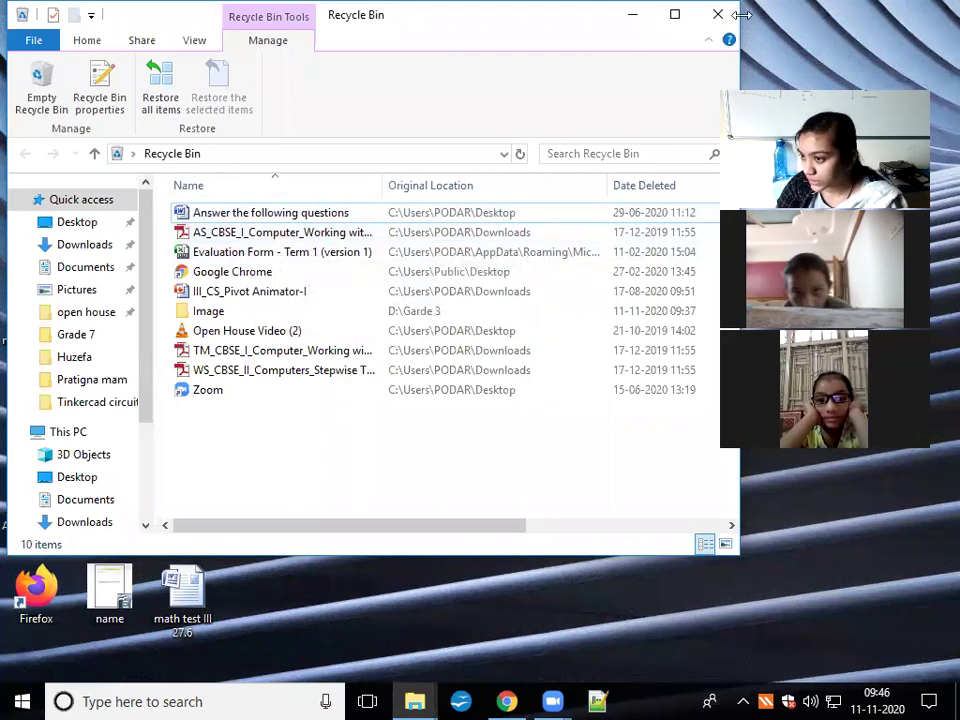
click(711, 24)
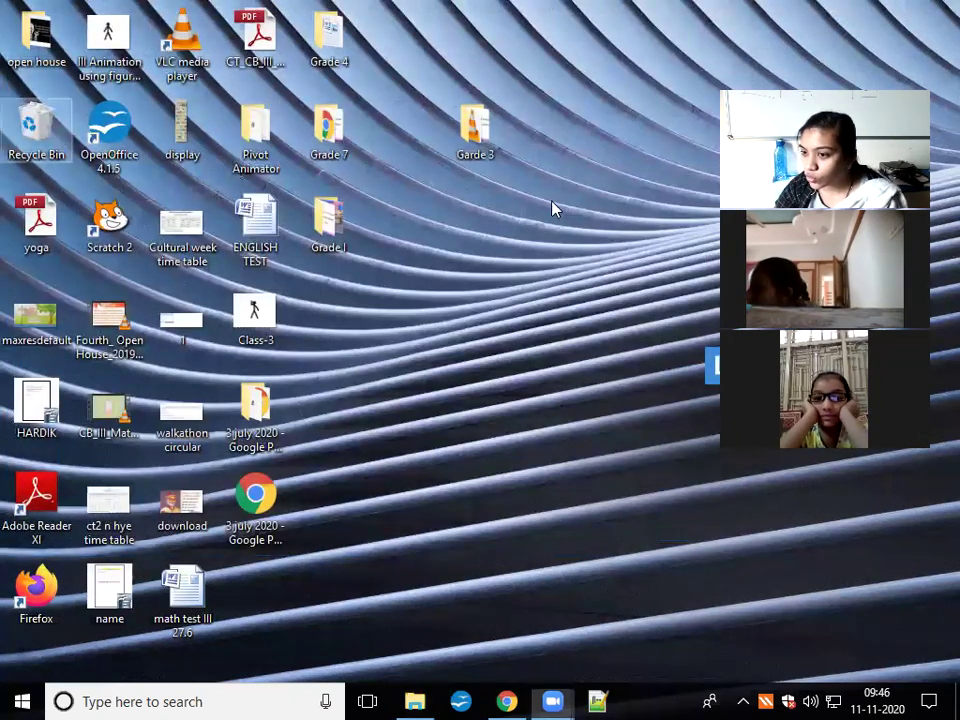
right_click(553, 207)
click(590, 262)
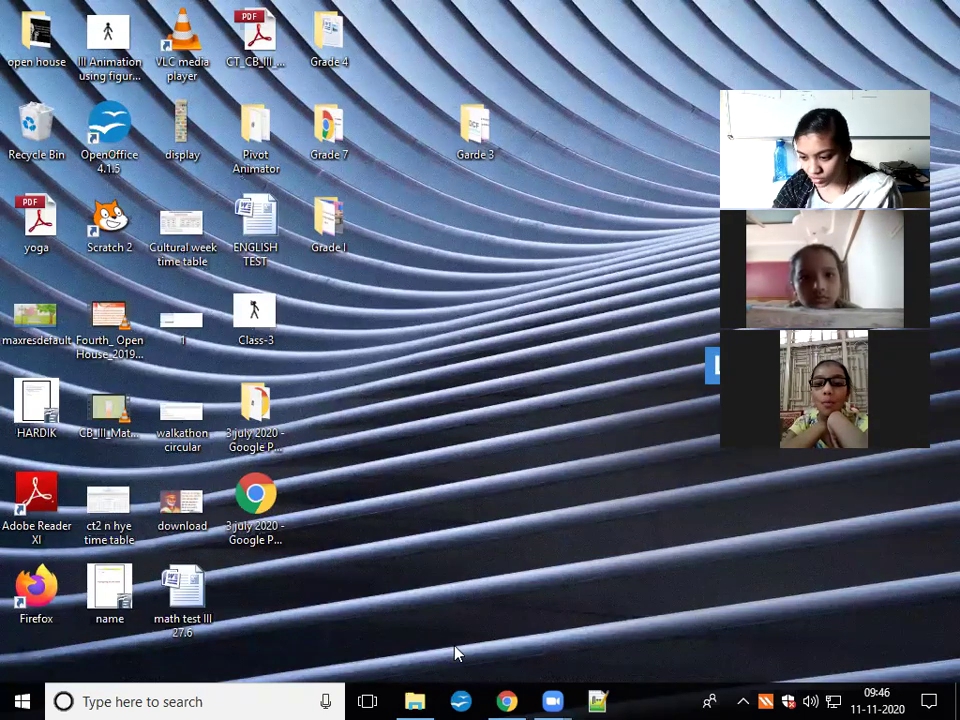
Switch to the e-book in Chrome and read page 22 on restoring deleted files, permanent deletion and the Learning by doing activity
key(alt+Tab)
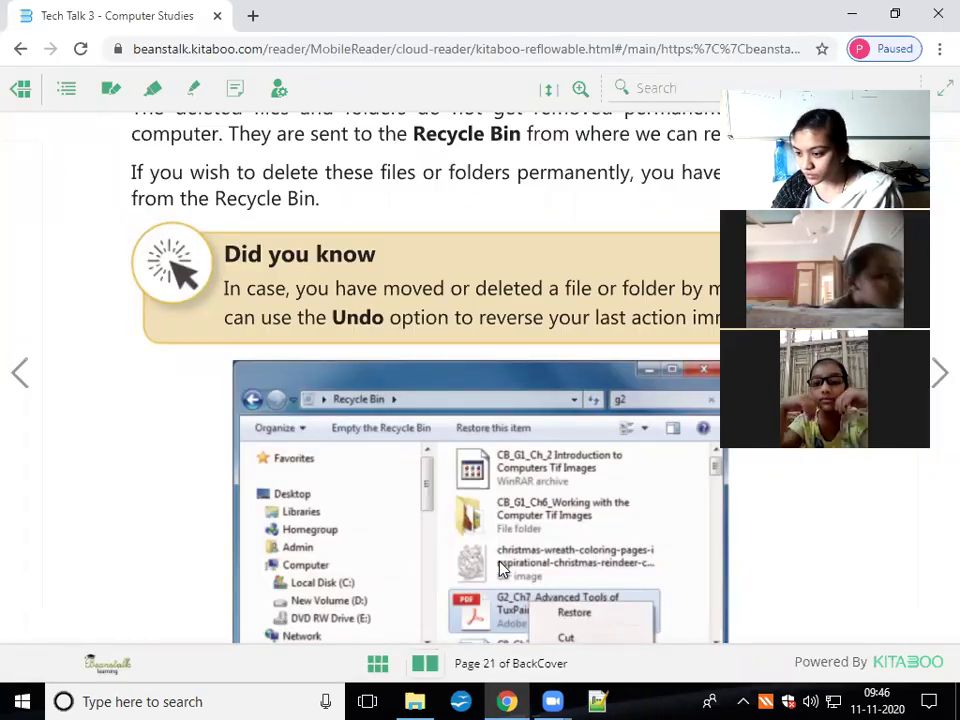
scroll(932, 516, down, 10)
scroll(686, 589, down, 2)
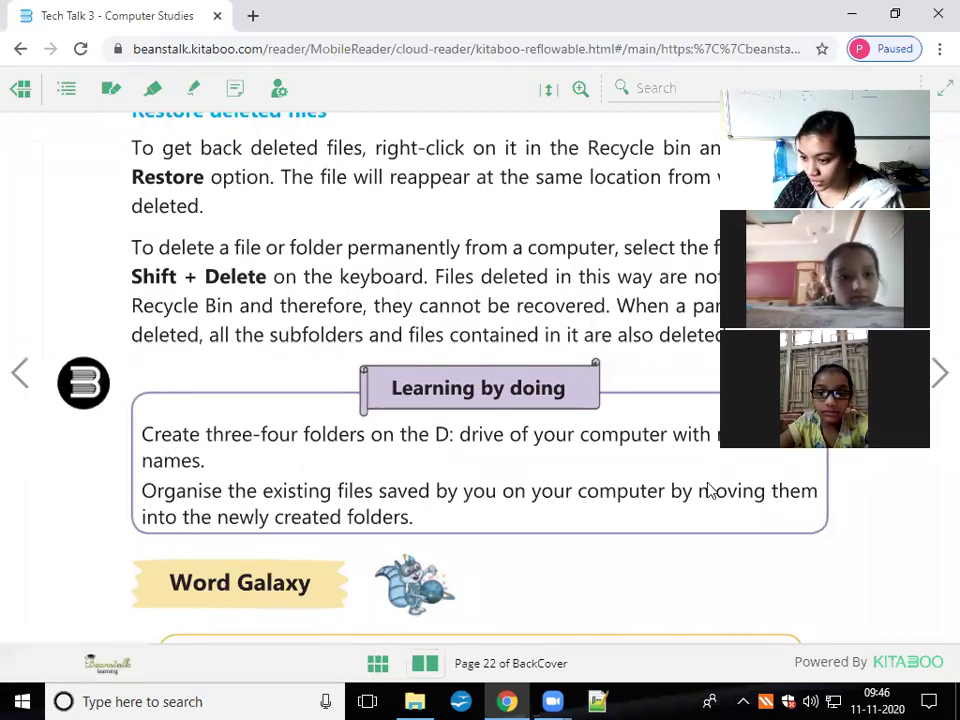
scroll(708, 490, up, 1)
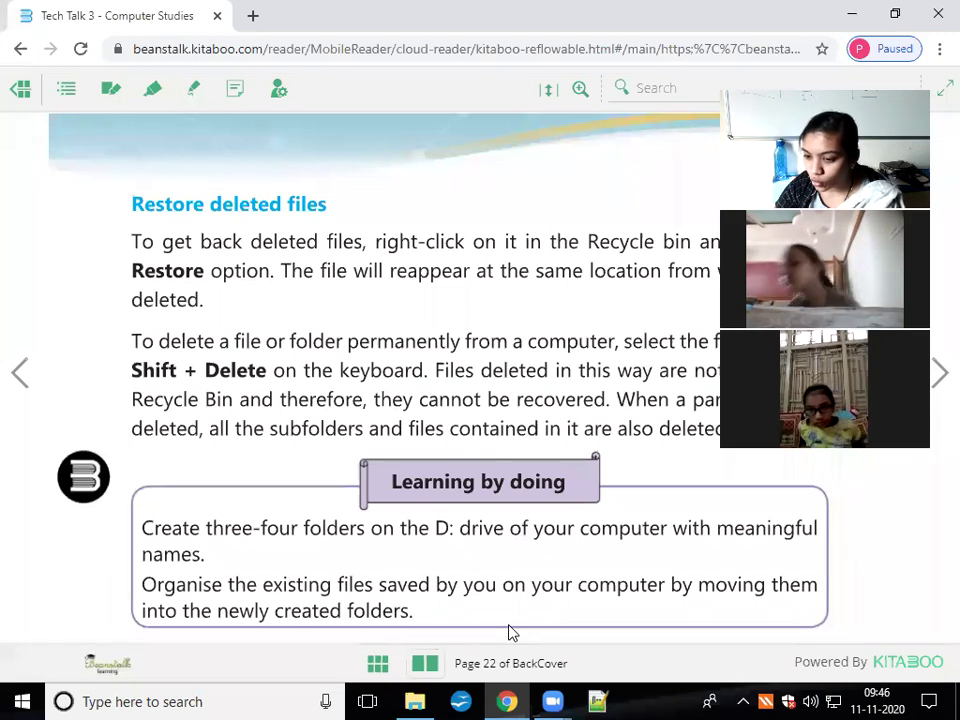
Switch to File Explorer, view the contents of Local Disk (D:) and return to This PC
key(alt+Tab)
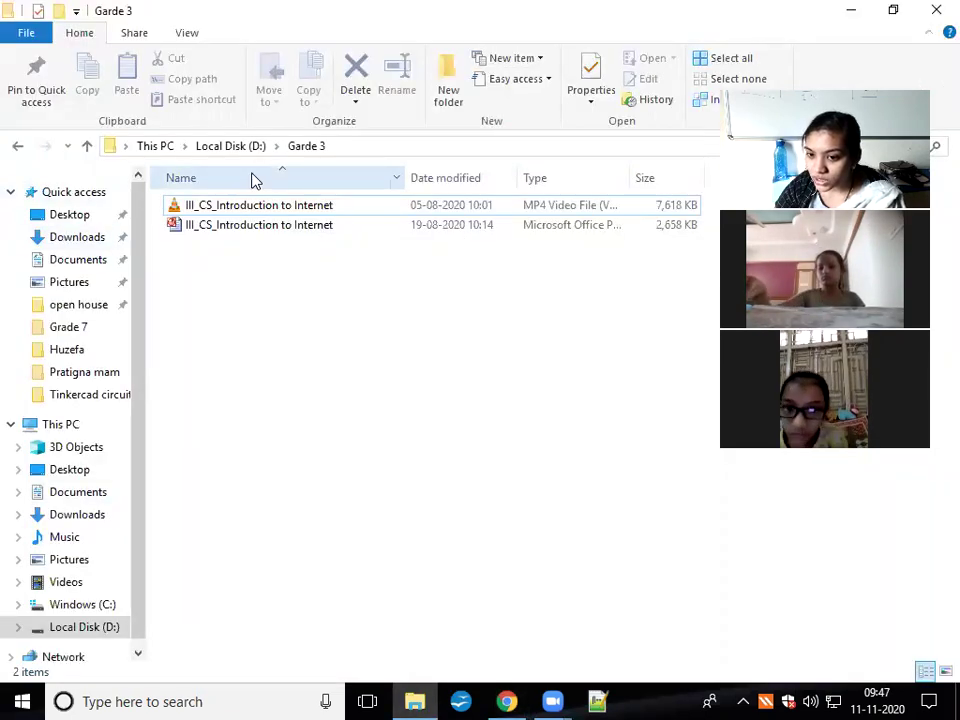
click(155, 146)
double_click(500, 424)
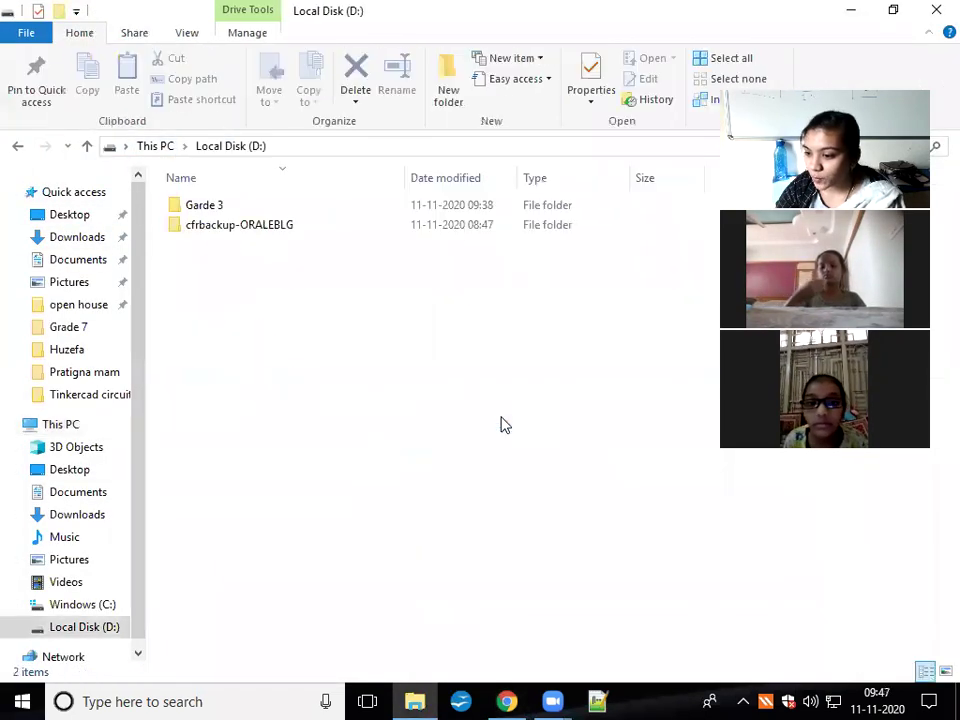
click(155, 146)
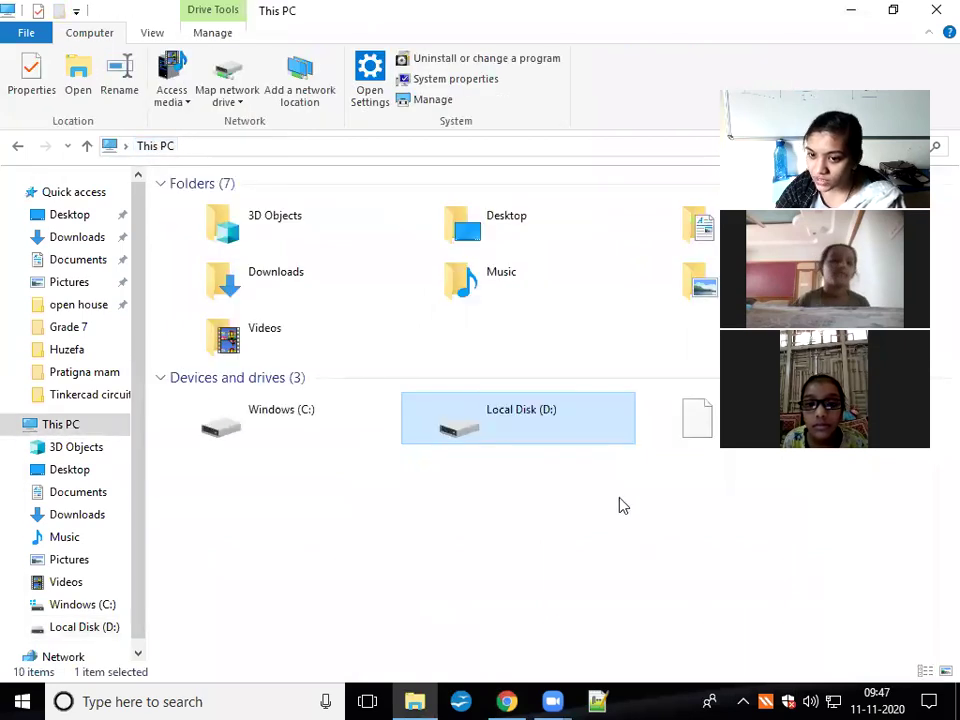
Return to the e-book in Chrome and review the Learning by doing activity and the start of Word Galaxy on page 22
click(416, 690)
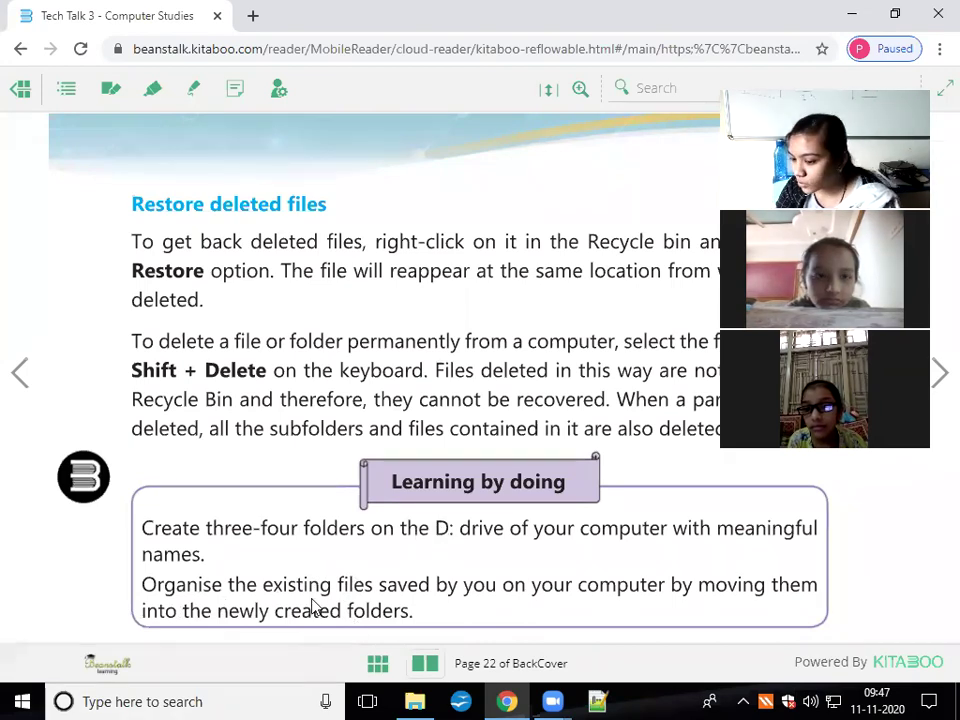
scroll(314, 598, down, 3)
scroll(314, 592, down, 1)
scroll(314, 592, up, 4)
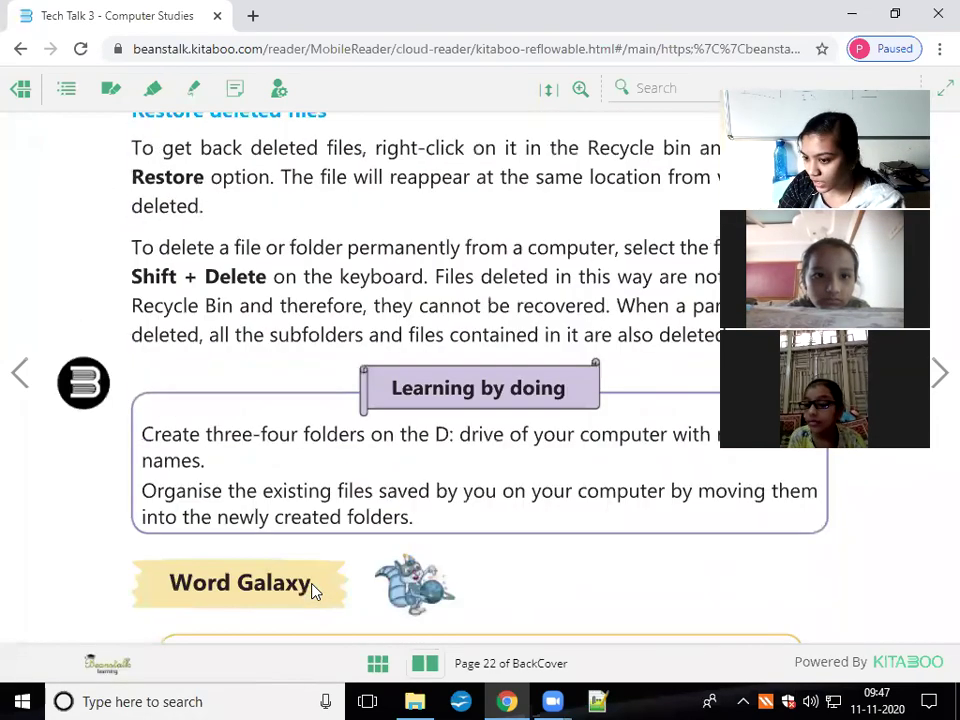